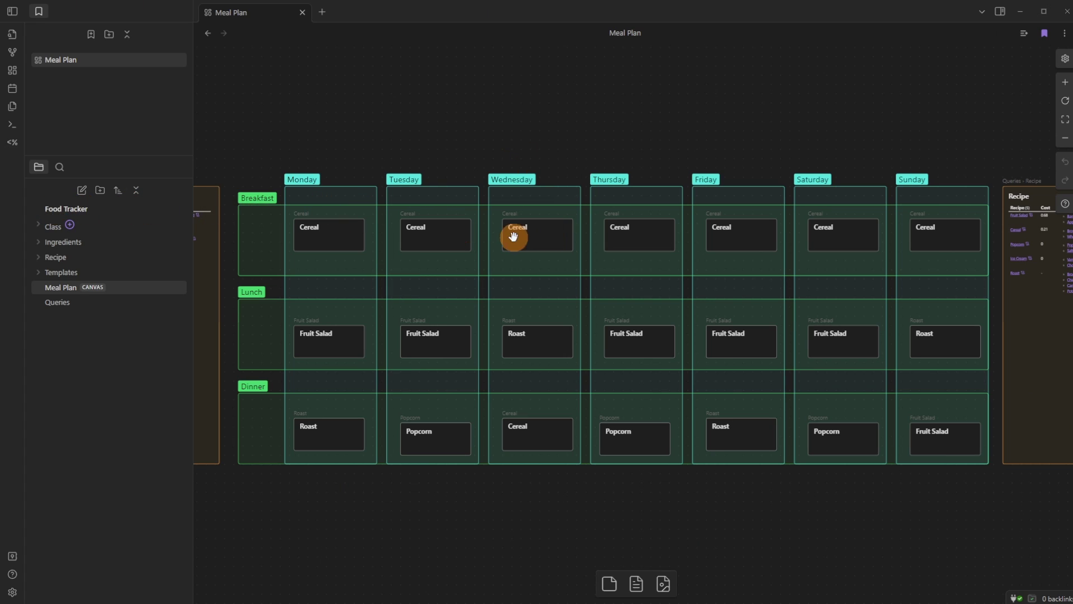
Open the Cereal note from Monday's breakfast card and add the text "adlja;fd" to its body
{"action": "scroll", "coordinate": [516, 256], "scroll_direction": "left", "scroll_amount": 4}
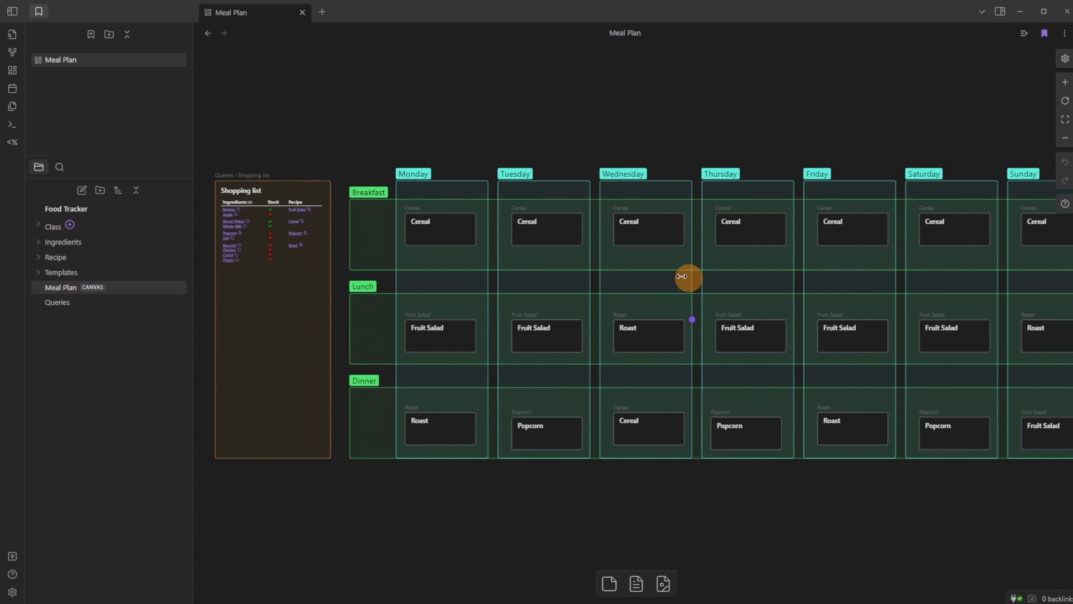
{"action": "scroll", "coordinate": [693, 278], "scroll_direction": "right", "scroll_amount": 3}
{"action": "scroll", "coordinate": [600, 267], "scroll_direction": "right", "scroll_amount": 1}
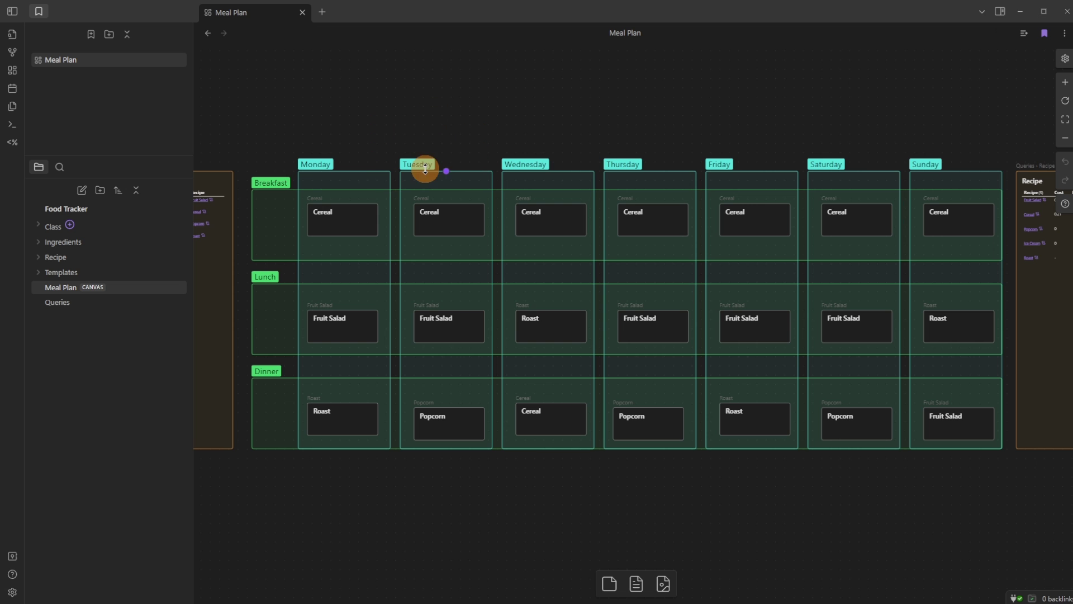
{"action": "scroll", "coordinate": [330, 215], "scroll_direction": "up", "scroll_amount": 5}
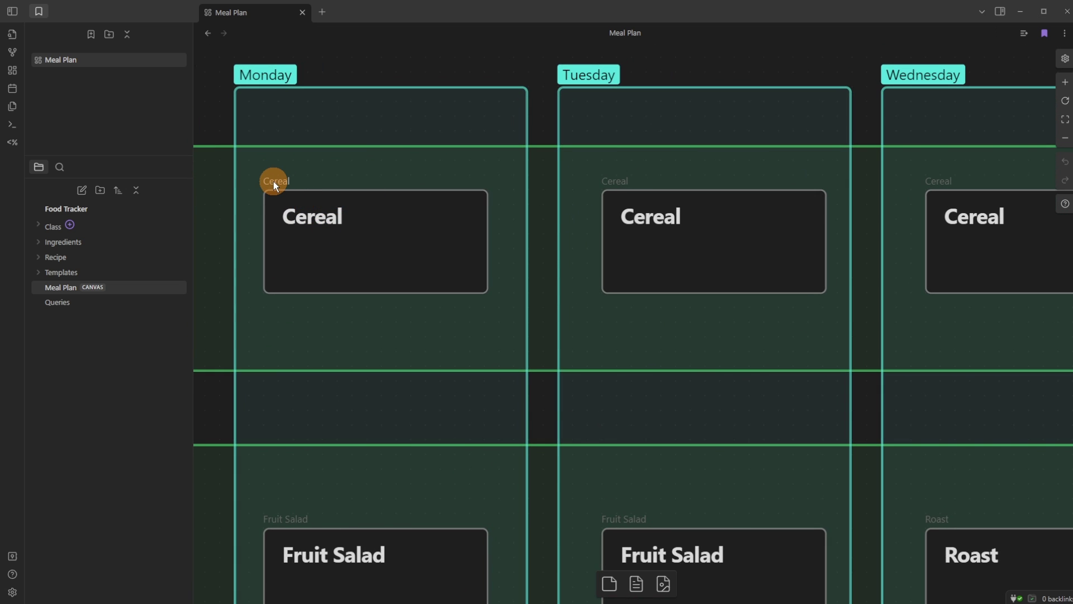
{"action": "left_click", "coordinate": [273, 181]}
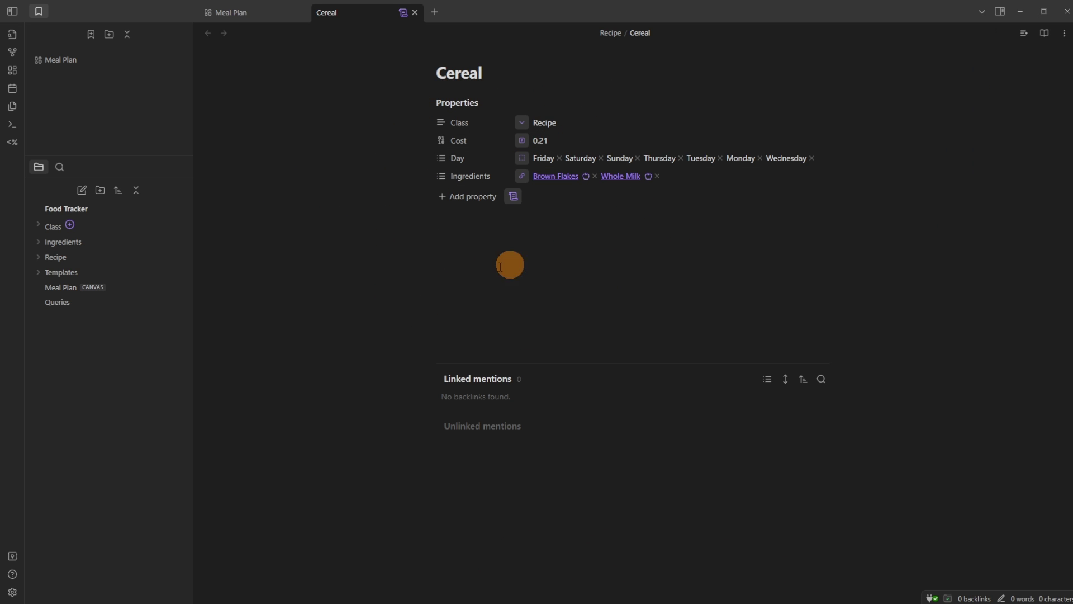
{"action": "type", "text": "adlja;fd"}
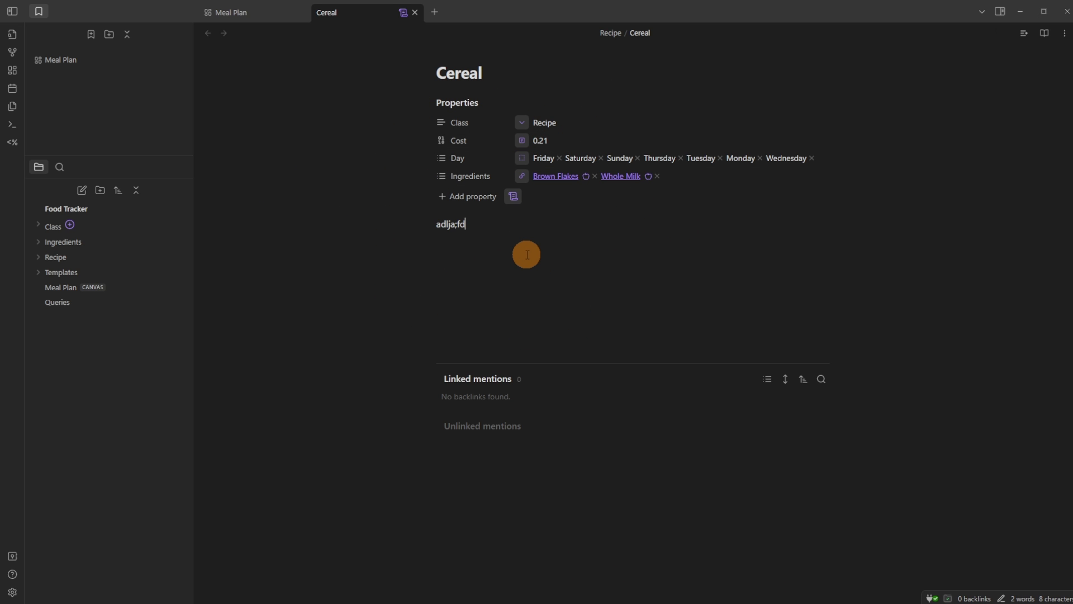
{"action": "key", "text": "Return"}
{"action": "key", "text": "Return"}
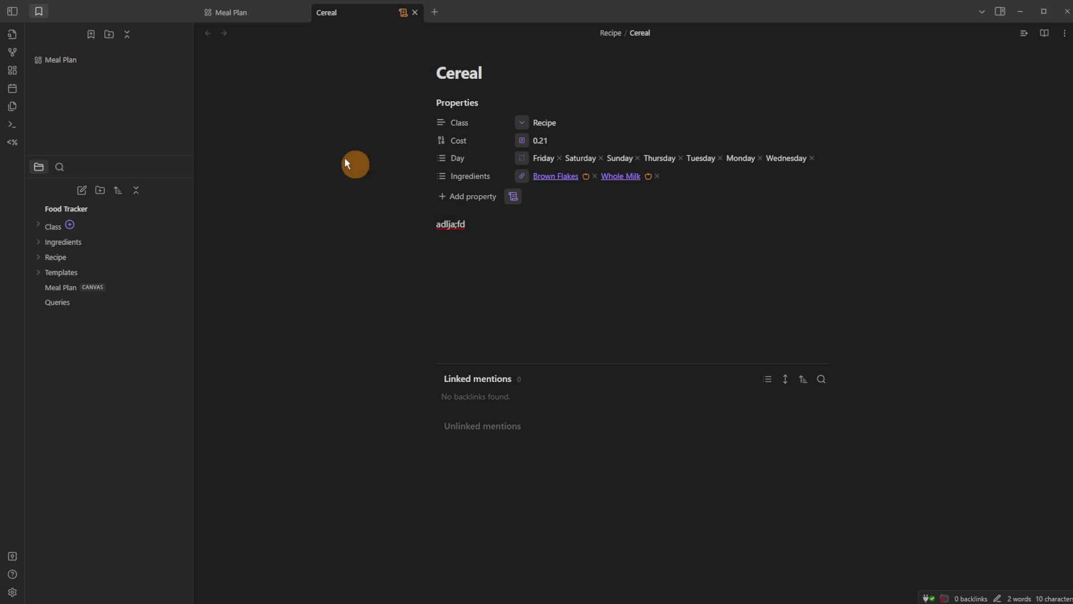
Return to the Meal Plan canvas and check the body text shown in the Cereal cards
{"action": "left_click", "coordinate": [251, 13]}
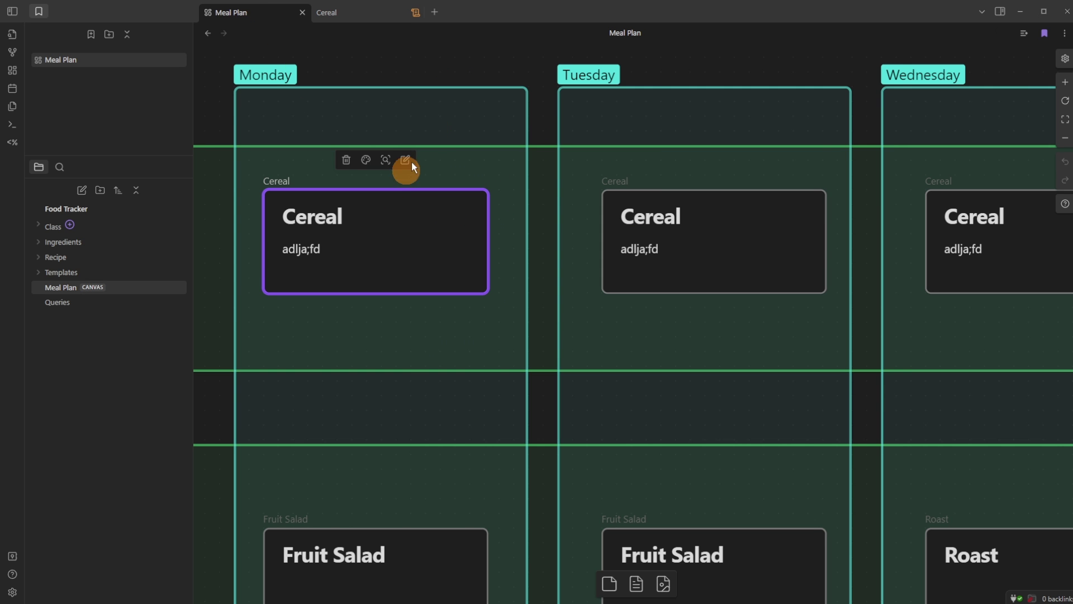
{"action": "left_click", "coordinate": [453, 56]}
{"action": "left_click", "coordinate": [391, 234]}
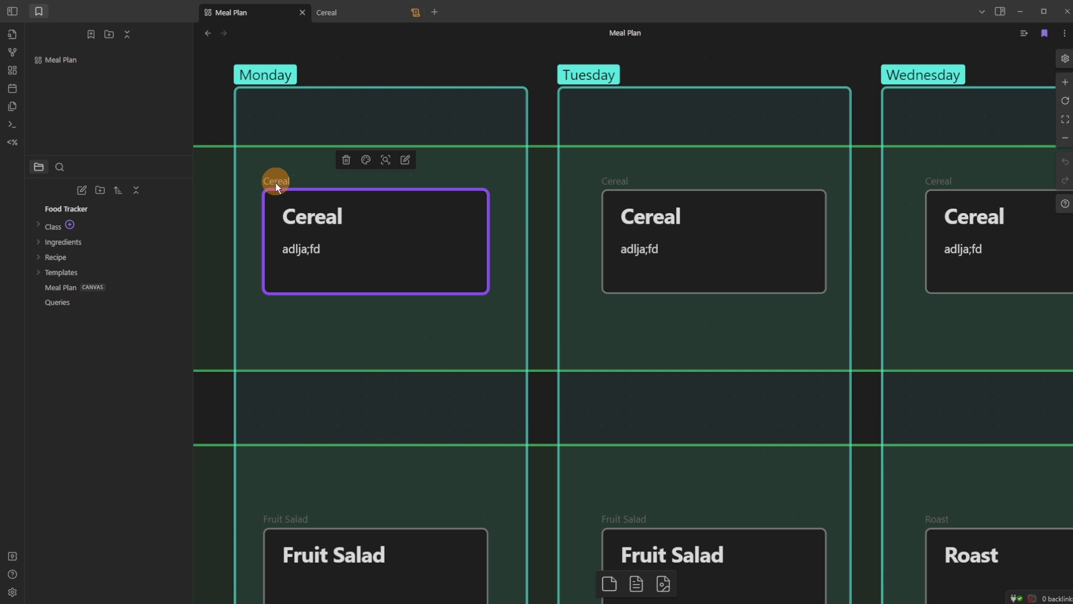
{"action": "left_click", "coordinate": [398, 401]}
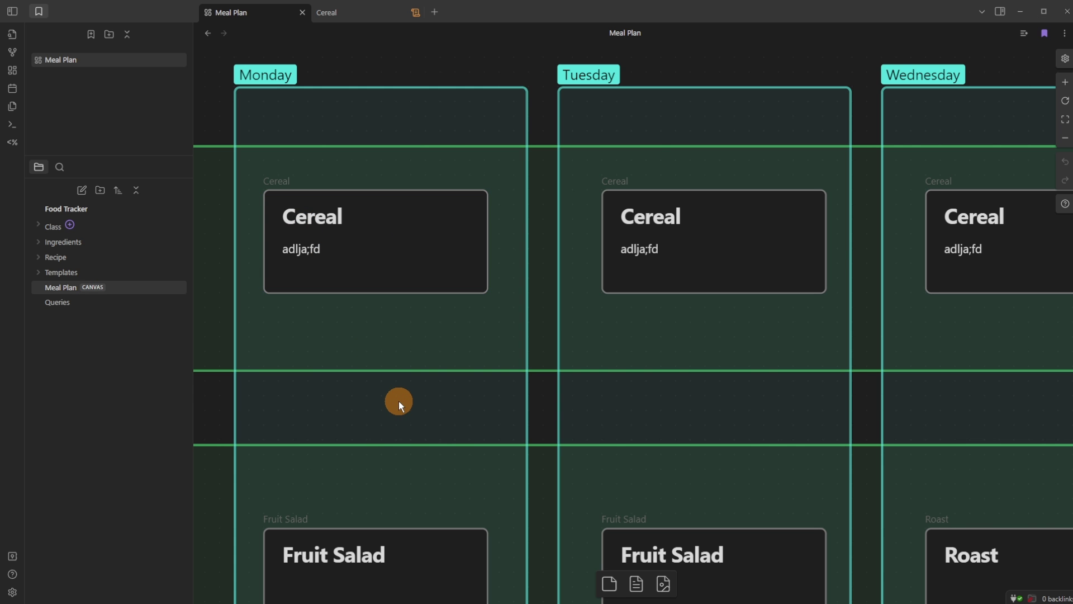
{"action": "key", "text": "shift+1"}
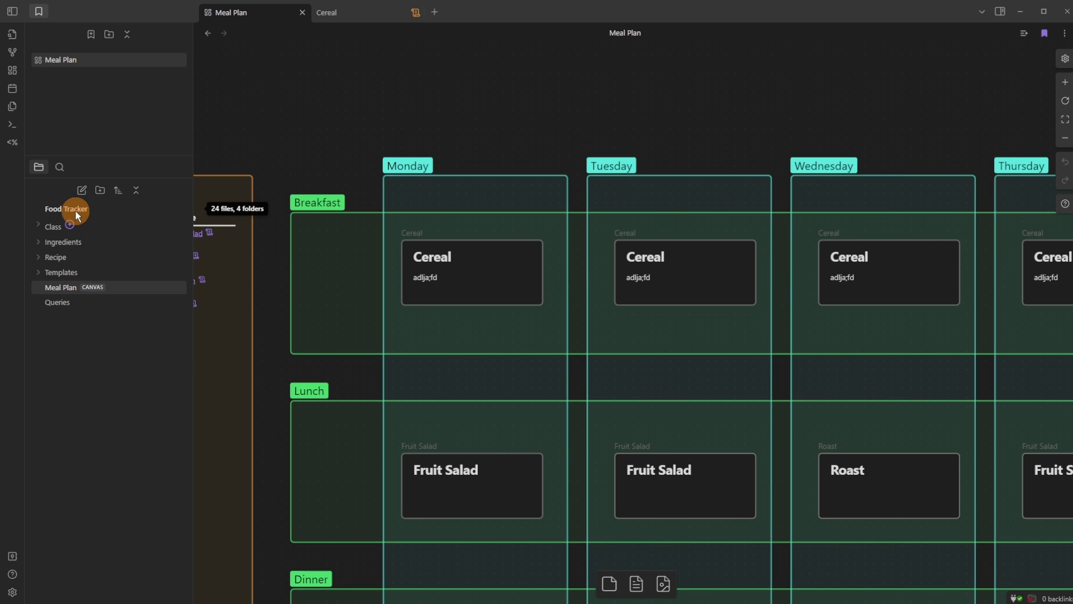
{"action": "left_click", "coordinate": [401, 167]}
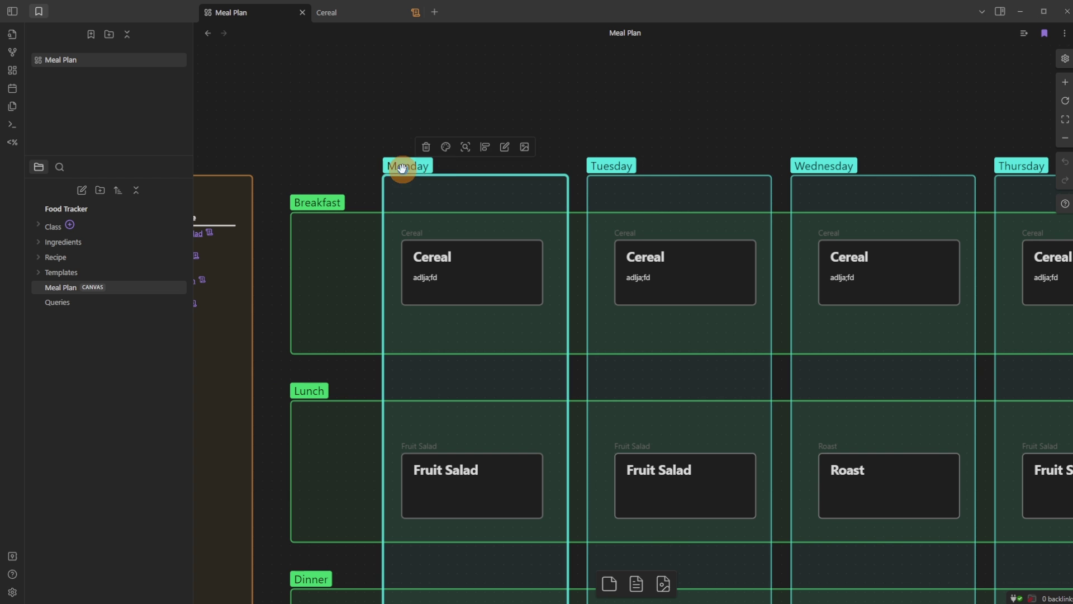
{"action": "left_click", "coordinate": [612, 164]}
{"action": "left_click", "coordinate": [457, 129]}
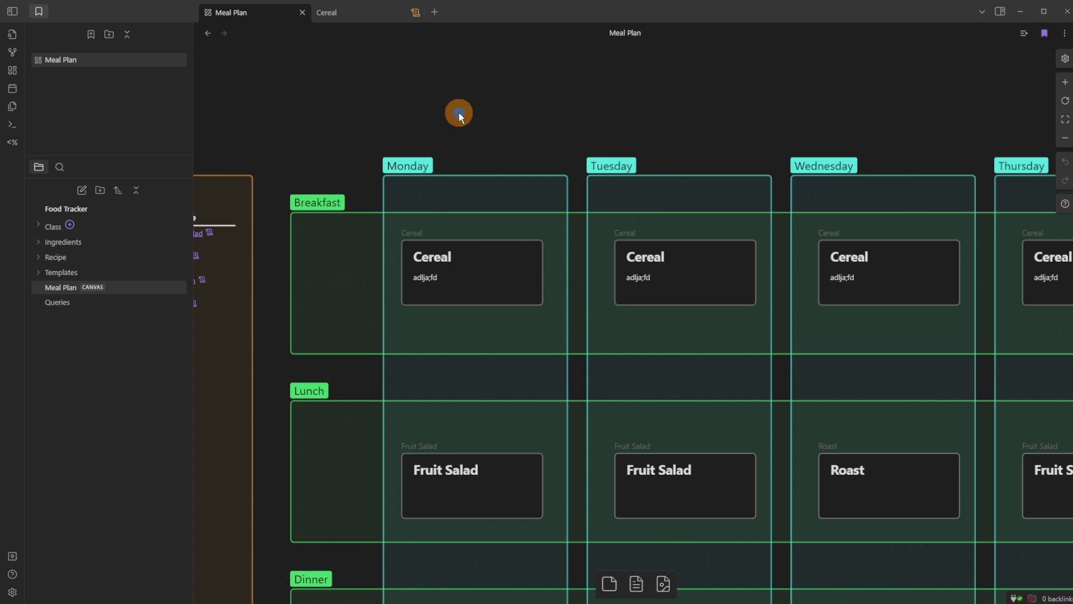
{"action": "right_click", "coordinate": [459, 112]}
{"action": "left_click", "coordinate": [592, 191]}
{"action": "scroll", "coordinate": [705, 240], "scroll_direction": "down", "scroll_amount": 5}
{"action": "scroll", "coordinate": [544, 212], "scroll_direction": "right", "scroll_amount": 1}
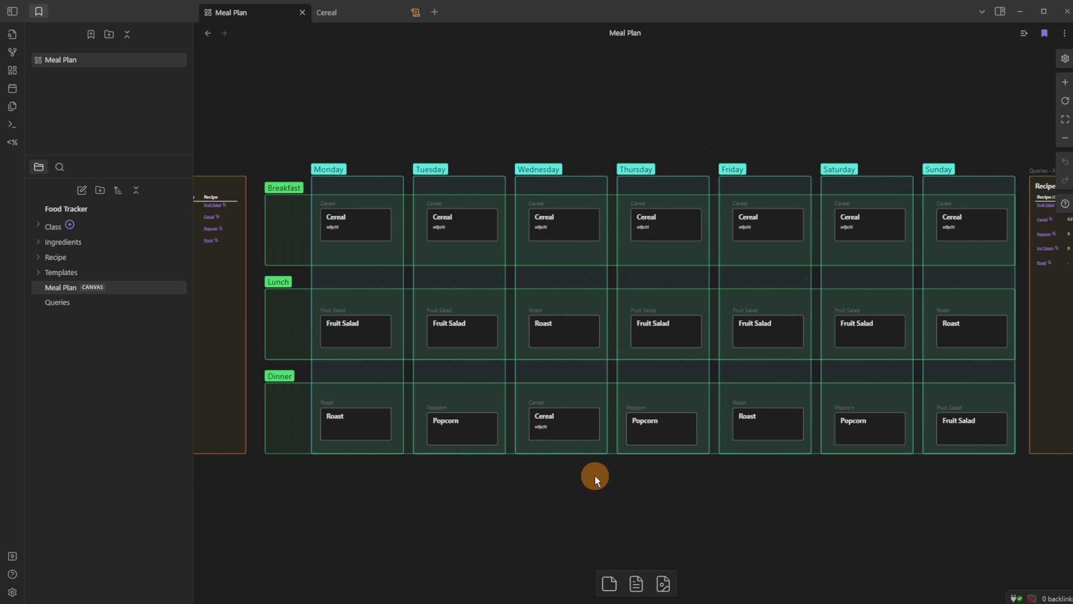
Swap Monday's breakfast Cereal card with Tuesday's lunch Fruit Salad card
{"action": "scroll", "coordinate": [594, 476], "scroll_direction": "down", "scroll_amount": 1}
{"action": "left_click_drag", "start_coordinate": [335, 197], "coordinate": [422, 336]}
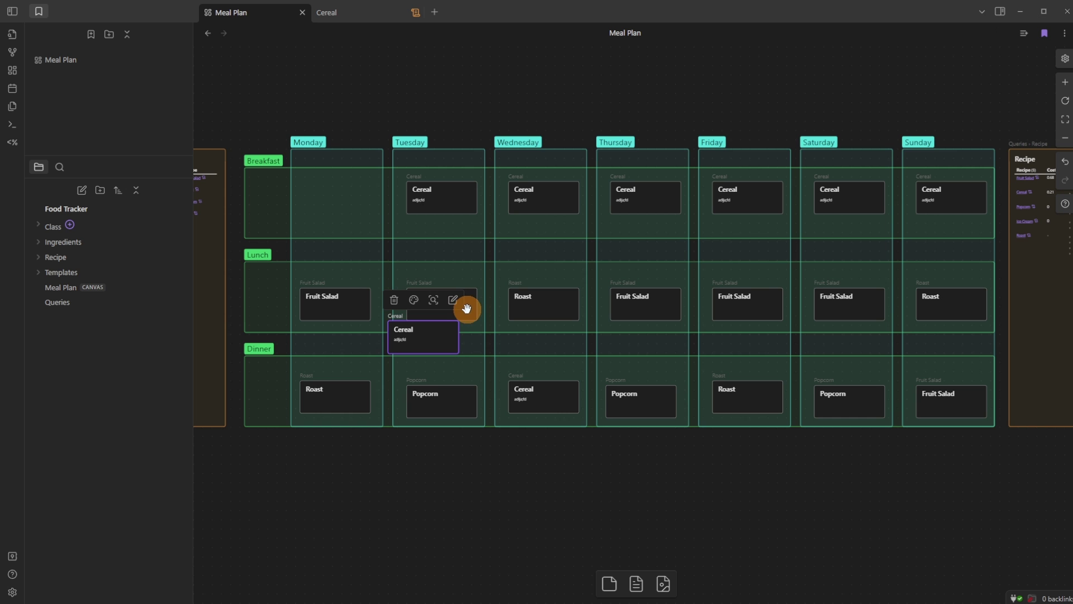
{"action": "scroll", "coordinate": [467, 309], "scroll_direction": "up", "scroll_amount": 3}
{"action": "left_click_drag", "start_coordinate": [467, 307], "coordinate": [224, 98]}
{"action": "left_click_drag", "start_coordinate": [412, 354], "coordinate": [457, 274]}
Swap Wednesday's breakfast Cereal card with the Roast card in Wednesday's lunch slot
{"action": "left_click_drag", "start_coordinate": [561, 299], "coordinate": [602, 104]}
{"action": "left_click_drag", "start_coordinate": [550, 138], "coordinate": [550, 308]}
{"action": "left_click_drag", "start_coordinate": [626, 120], "coordinate": [587, 139]}
{"action": "scroll", "coordinate": [578, 168], "scroll_direction": "down", "scroll_amount": 3}
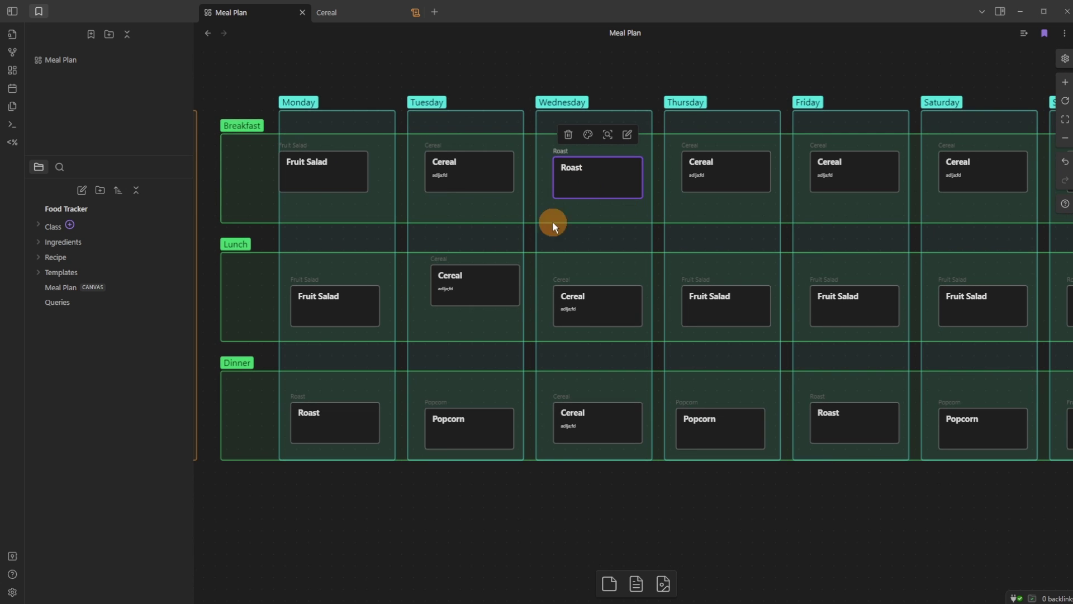
Align the Cereal card in Tuesday's lunch slot with the other cards in the Tuesday column
{"action": "left_click", "coordinate": [451, 177]}
{"action": "left_click", "coordinate": [321, 170]}
{"action": "left_click", "coordinate": [582, 184]}
{"action": "left_click", "coordinate": [670, 81]}
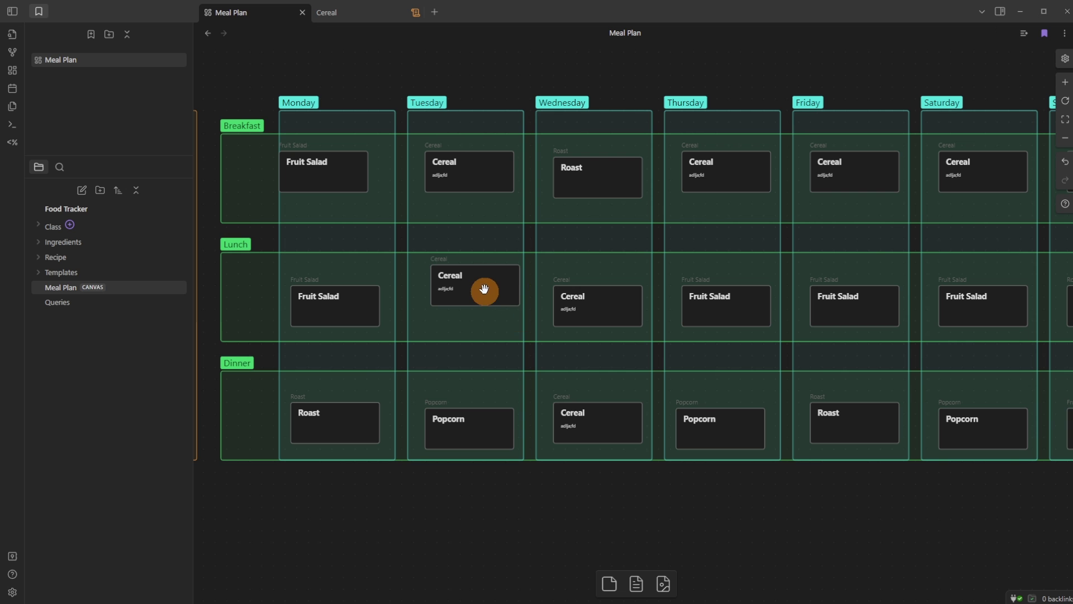
{"action": "left_click_drag", "start_coordinate": [484, 294], "coordinate": [477, 296]}
{"action": "left_click", "coordinate": [466, 180]}
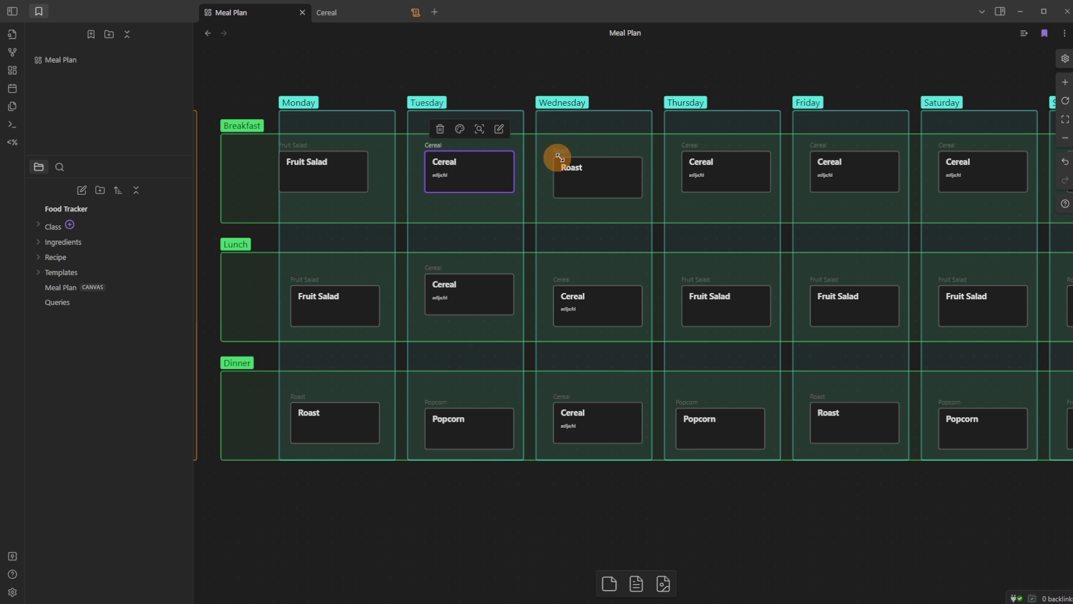
Open the Roast note from Wednesday's breakfast card and compare its Day property with the weekday groups on the canvas
{"action": "left_click", "coordinate": [562, 150]}
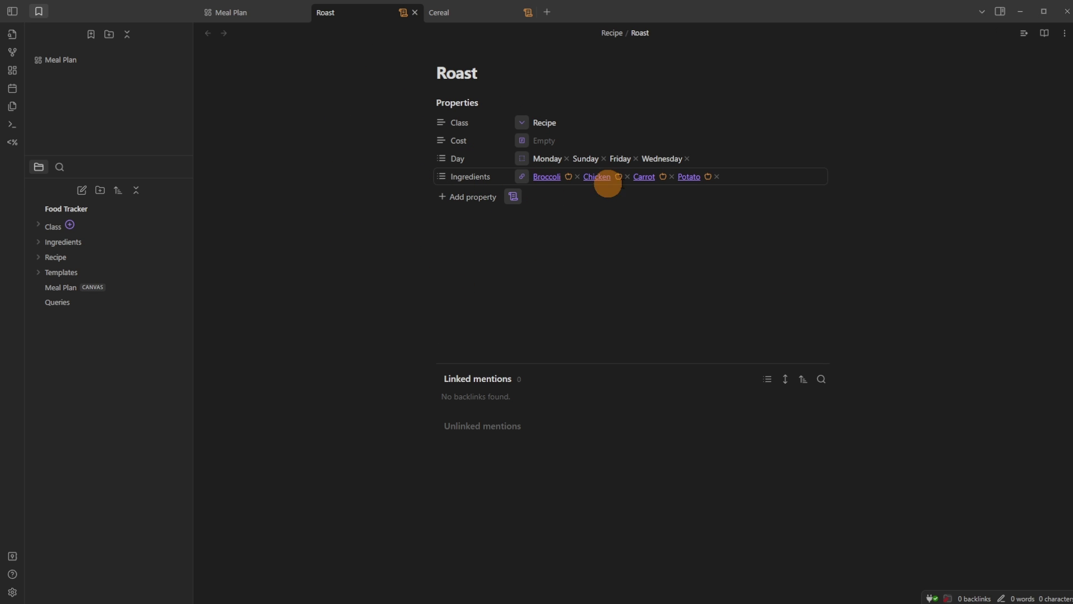
{"action": "left_click", "coordinate": [721, 190]}
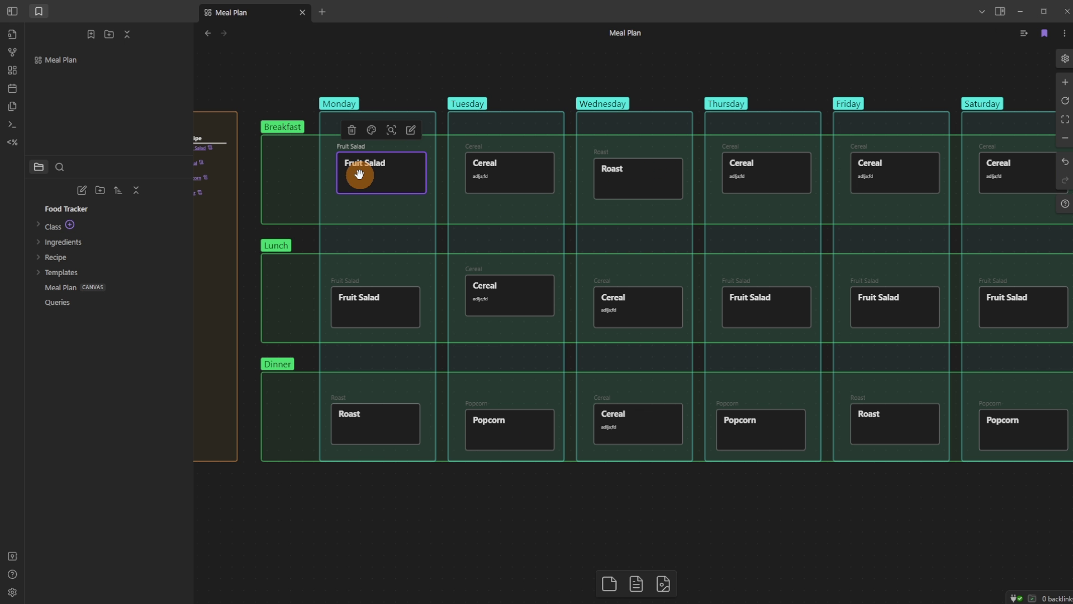
{"action": "left_click", "coordinate": [412, 60]}
{"action": "left_click", "coordinate": [336, 102]}
{"action": "left_click", "coordinate": [468, 103]}
{"action": "left_click", "coordinate": [581, 104]}
{"action": "left_click", "coordinate": [574, 65]}
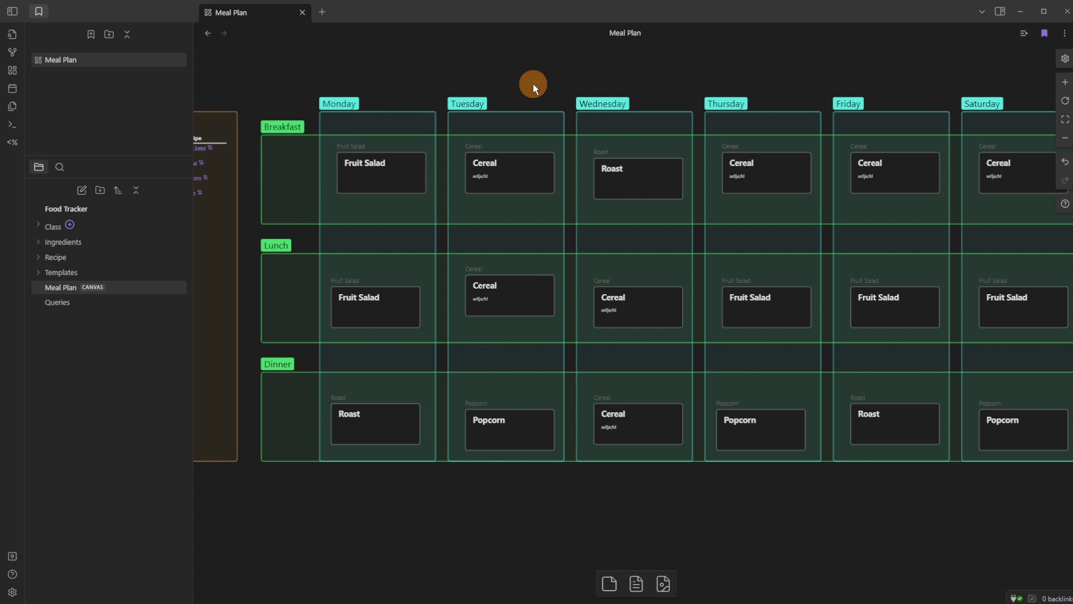
Open the Fruit Salad note from Monday's breakfast card in a split pane beside the Meal Plan canvas
{"action": "left_click", "coordinate": [349, 146]}
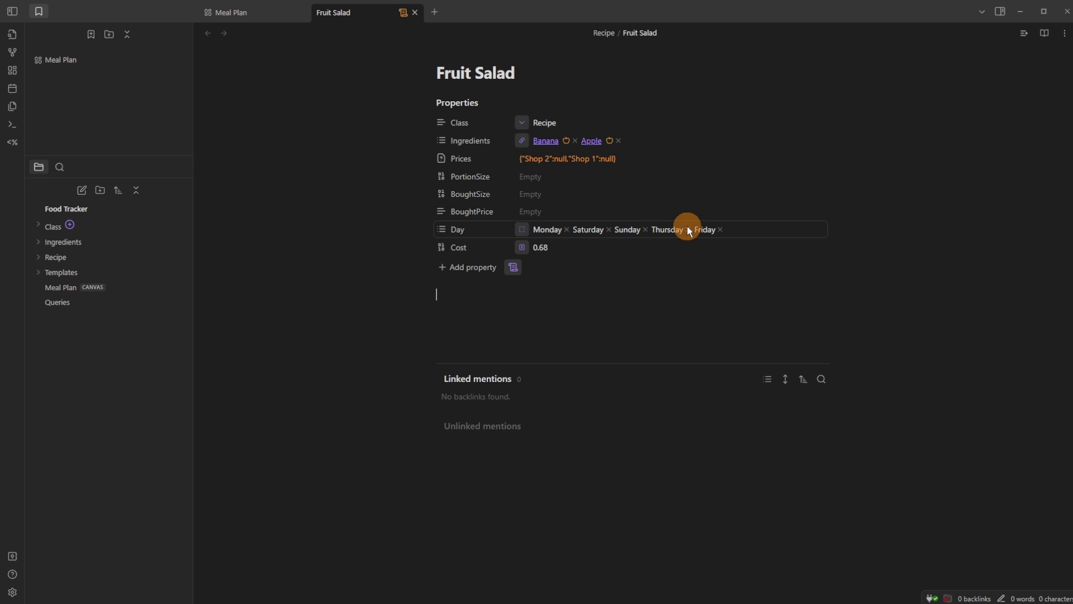
{"action": "left_click_drag", "start_coordinate": [328, 17], "coordinate": [867, 241]}
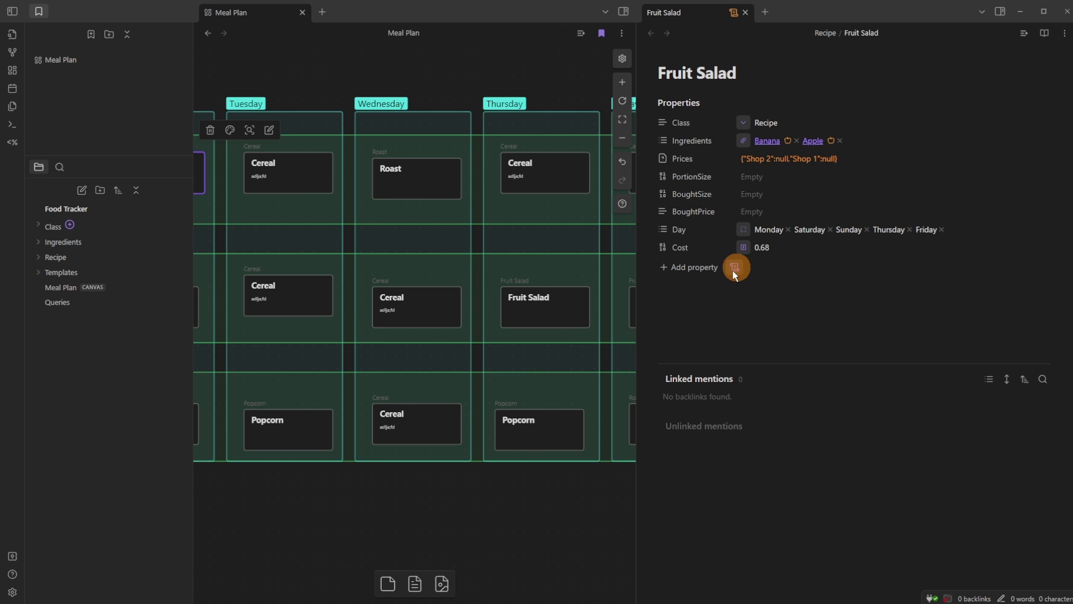
Swap Monday's lunch Fruit Salad card with Tuesday's lunch Cereal card and check the Fruit Salad note's Day property
{"action": "scroll", "coordinate": [452, 247], "scroll_direction": "down", "scroll_amount": 5}
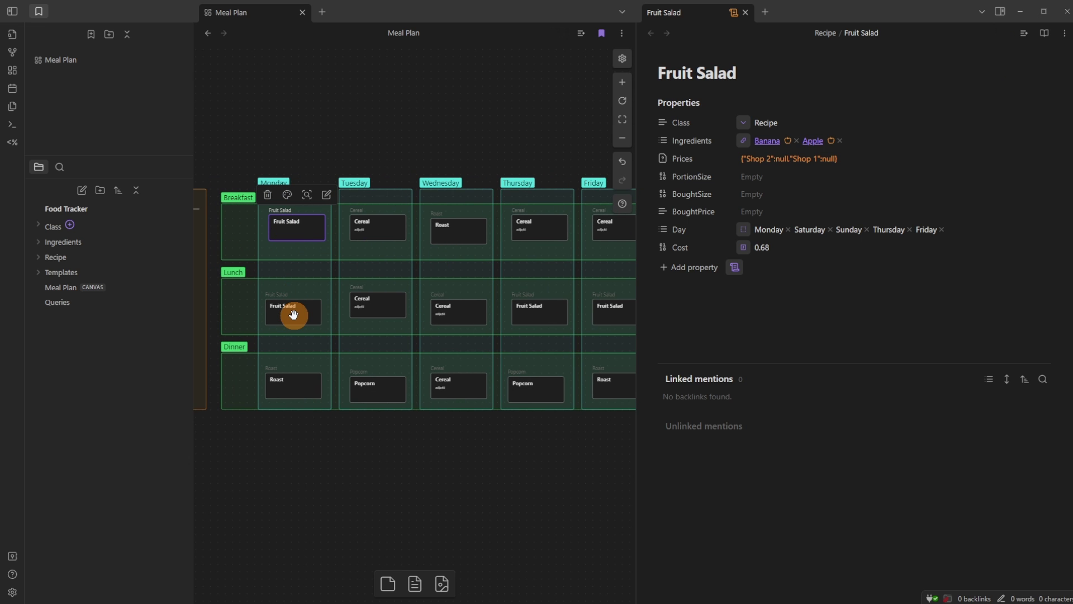
{"action": "mouse_move", "coordinate": [376, 304]}
{"action": "left_mouse_down"}
{"action": "mouse_move", "coordinate": [297, 310]}
{"action": "mouse_move", "coordinate": [380, 310]}
{"action": "left_mouse_up"}
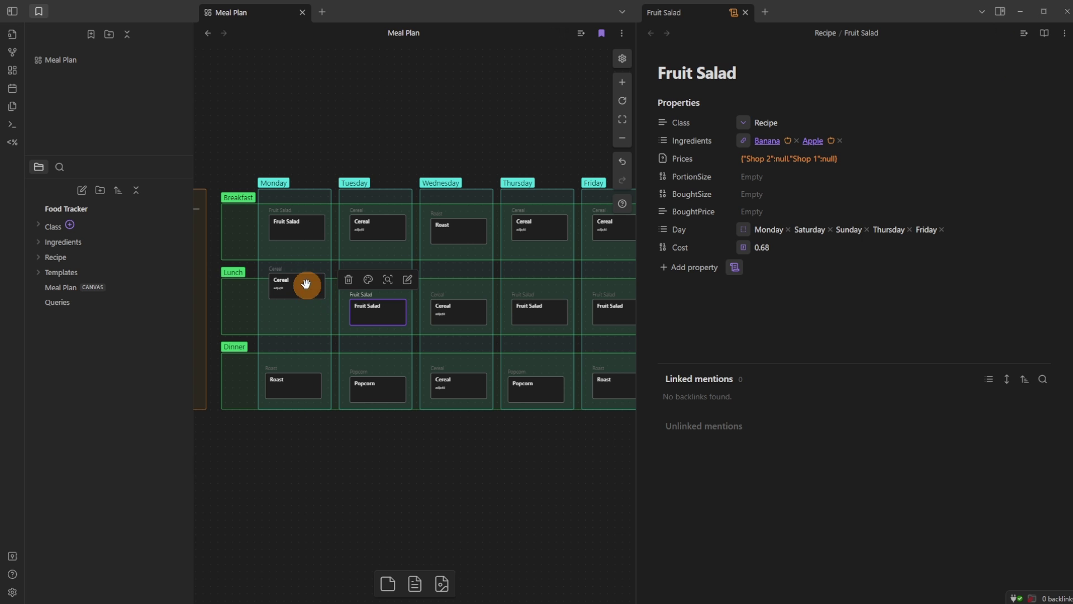
{"action": "left_click_drag", "start_coordinate": [307, 283], "coordinate": [302, 309]}
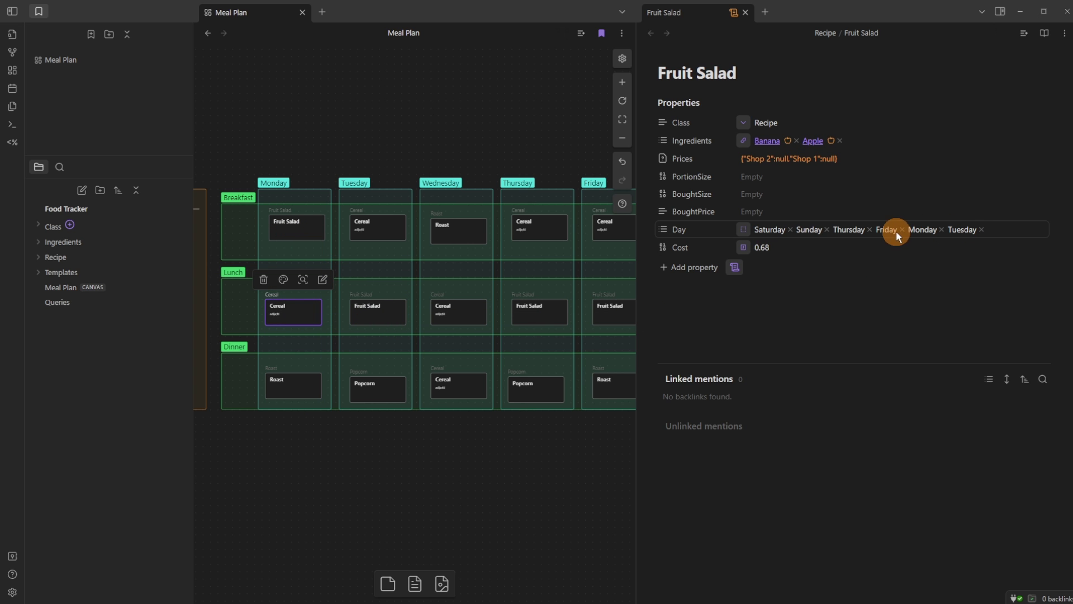
{"action": "left_click", "coordinate": [516, 150]}
{"action": "left_click_drag", "start_coordinate": [515, 150], "coordinate": [425, 151]}
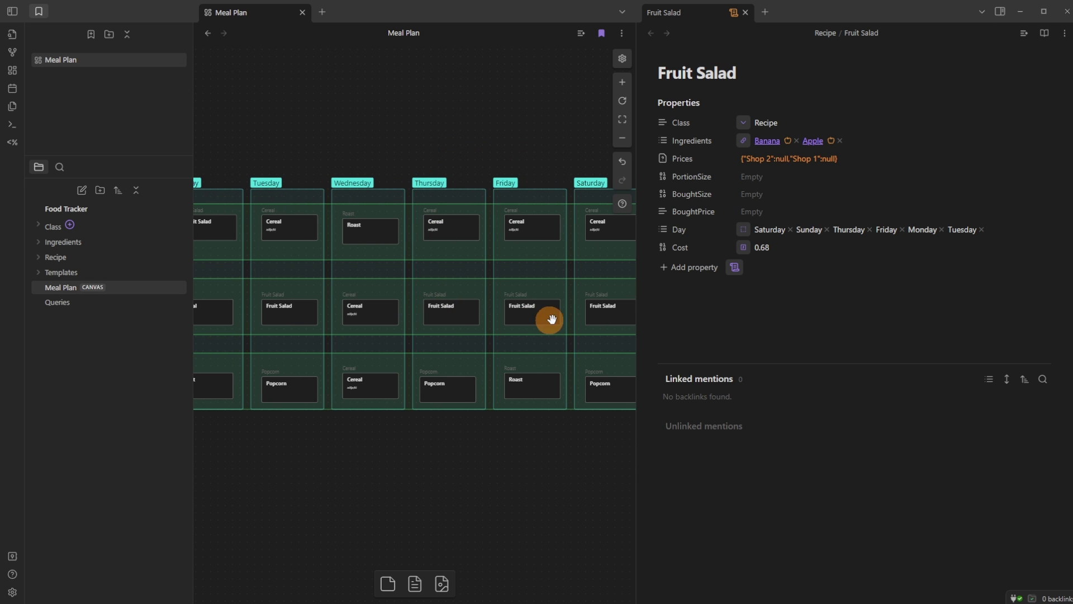
{"action": "left_click_drag", "start_coordinate": [551, 203], "coordinate": [446, 184]}
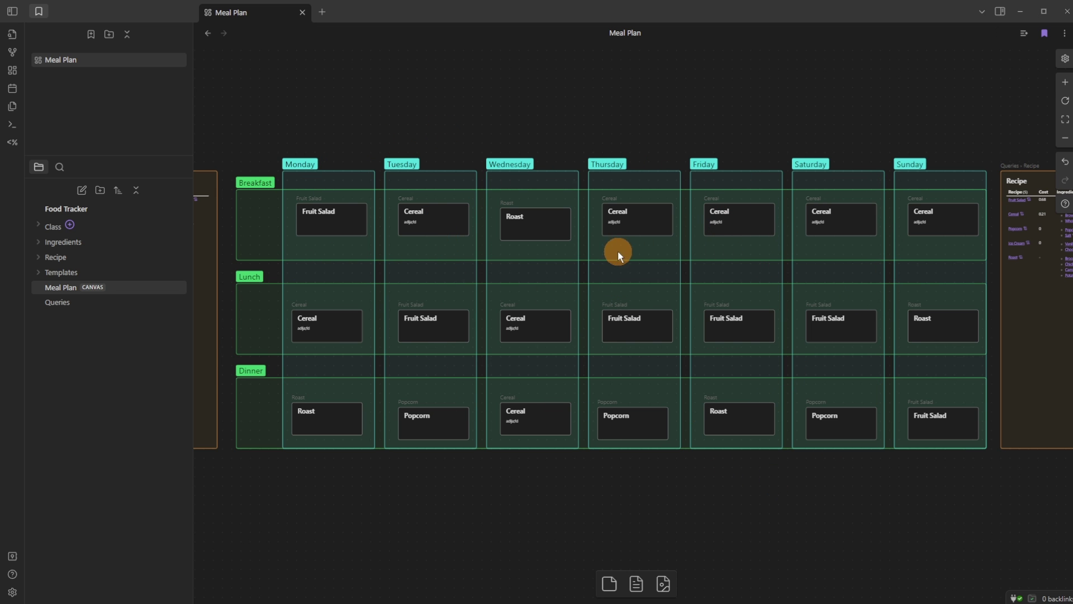
Examine the ingredients, stock status and recipes in the Shopping list card on the canvas
{"action": "scroll", "coordinate": [403, 137], "scroll_direction": "left", "scroll_amount": 5}
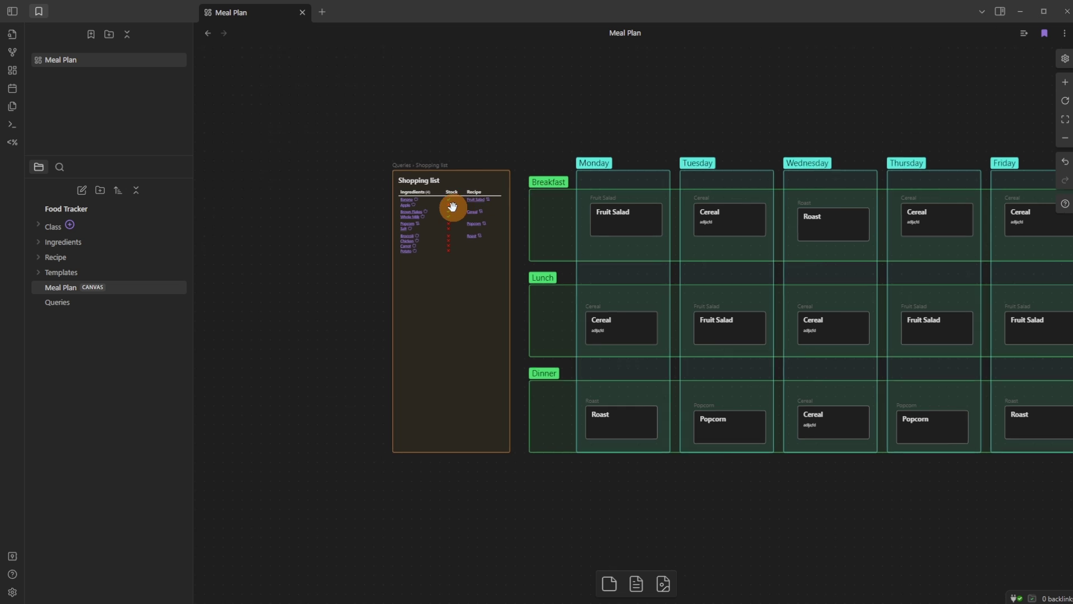
{"action": "scroll", "coordinate": [450, 206], "scroll_direction": "up", "scroll_amount": 5}
{"action": "scroll", "coordinate": [453, 206], "scroll_direction": "up", "scroll_amount": 2}
{"action": "scroll", "coordinate": [462, 216], "scroll_direction": "right", "scroll_amount": 2}
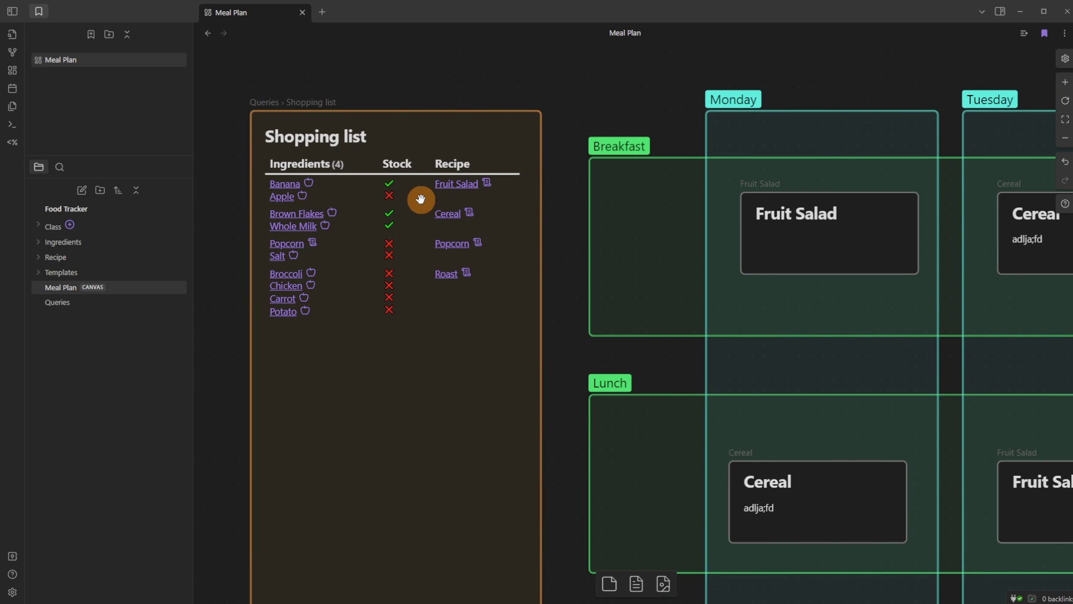
{"action": "left_click", "coordinate": [389, 304]}
{"action": "mouse_move", "coordinate": [447, 187]}
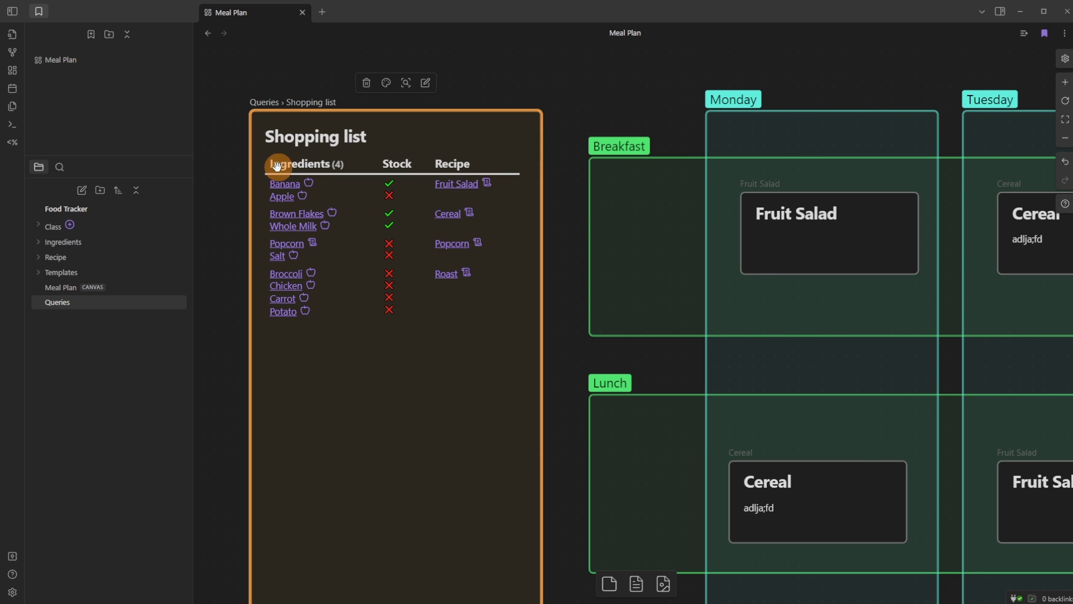
{"action": "mouse_move", "coordinate": [279, 197]}
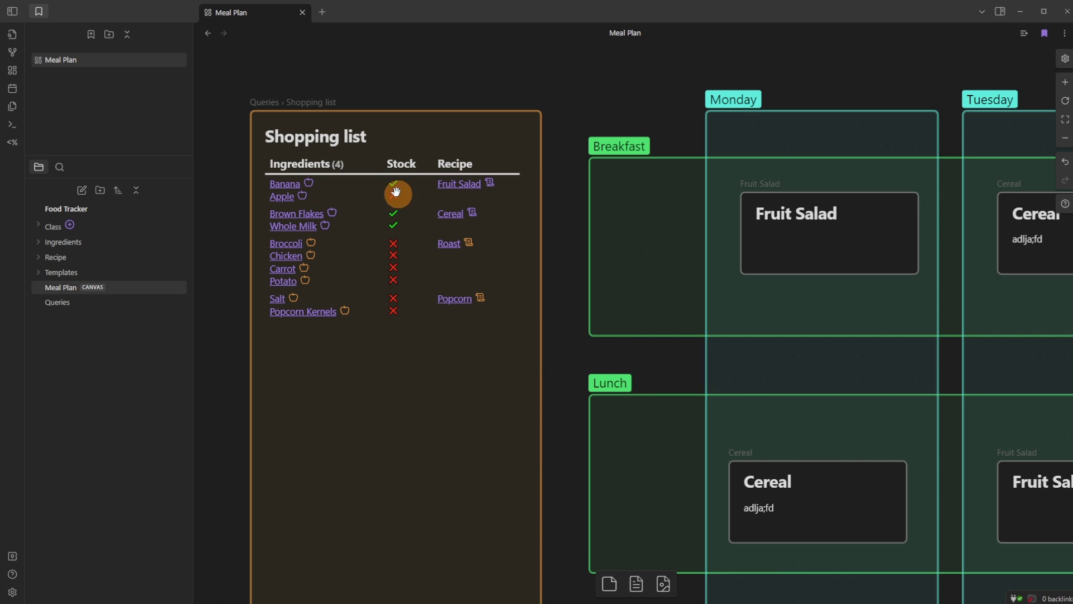
Open the fields of Banana from the shopping list, toggle its Stock value back and forth, and close the dialog
{"action": "left_click", "coordinate": [310, 182]}
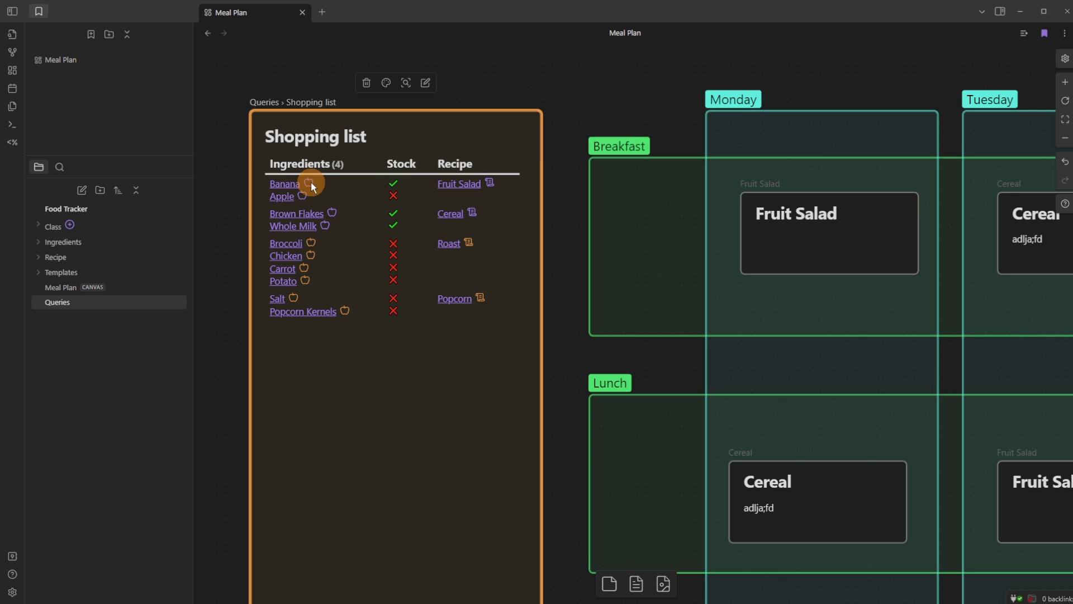
{"action": "left_click", "coordinate": [310, 183]}
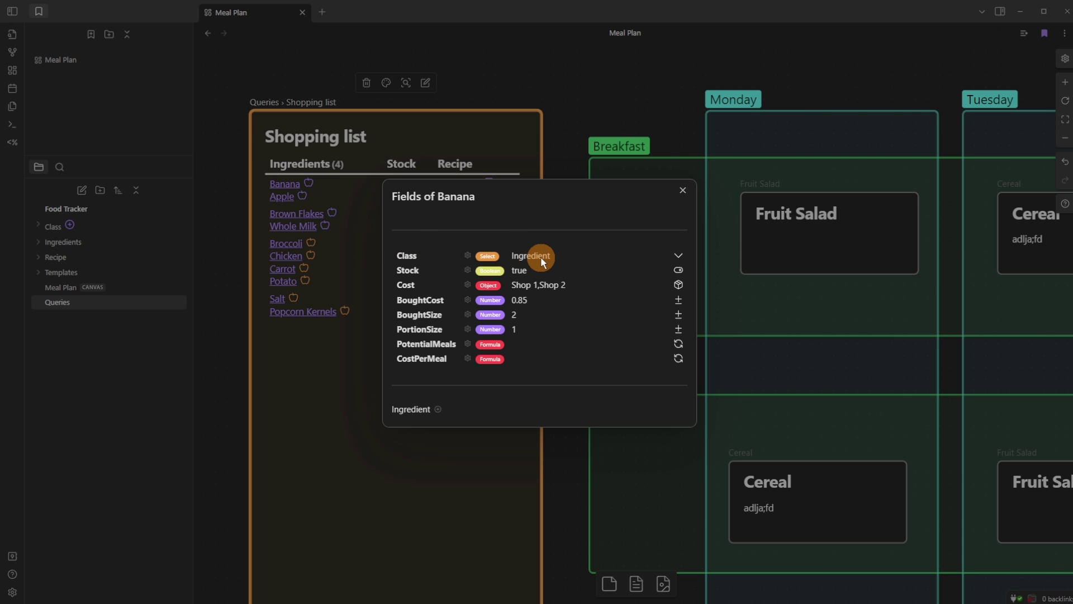
{"action": "left_click", "coordinate": [679, 270]}
{"action": "left_click", "coordinate": [679, 269]}
{"action": "left_click", "coordinate": [679, 269]}
{"action": "key", "text": "Escape"}
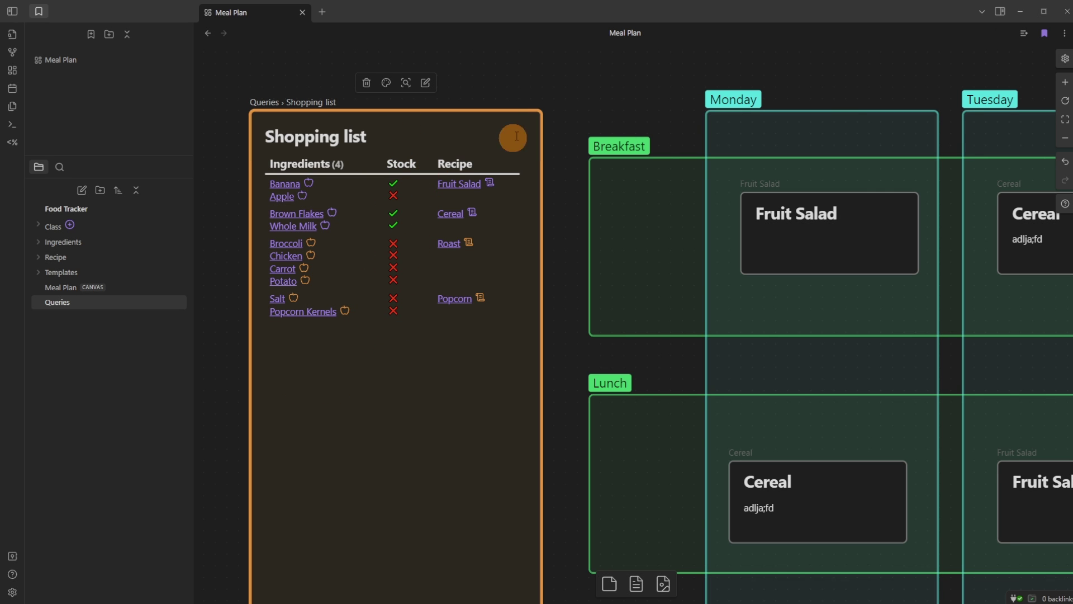
{"action": "left_click", "coordinate": [545, 87]}
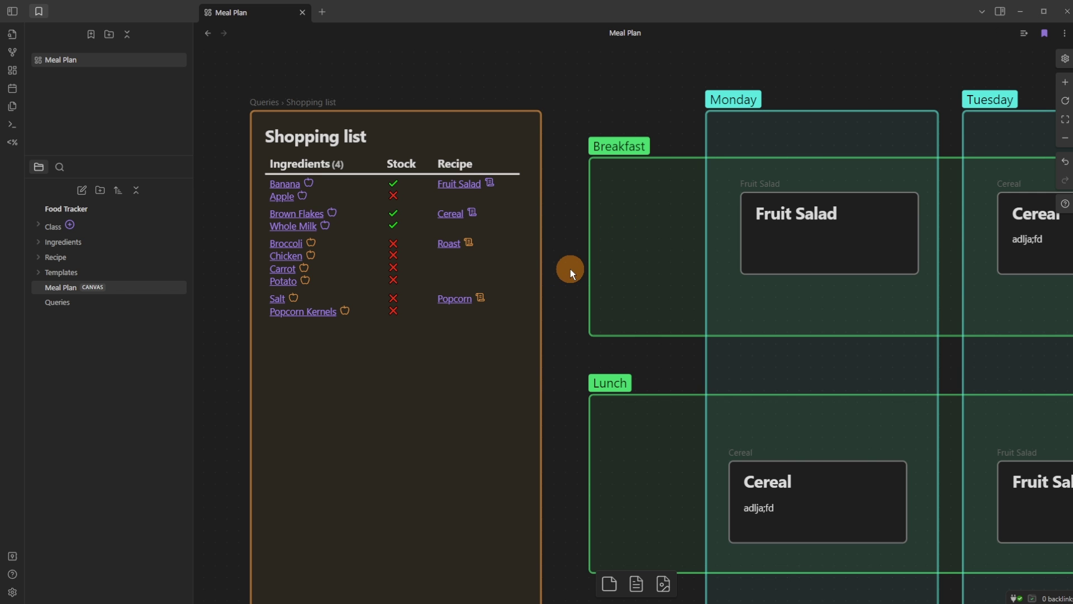
Open the fields of Apple from the shopping list, update its PotentialMeals and CostPerMeal formulas, and close the dialog
{"action": "left_click", "coordinate": [302, 196]}
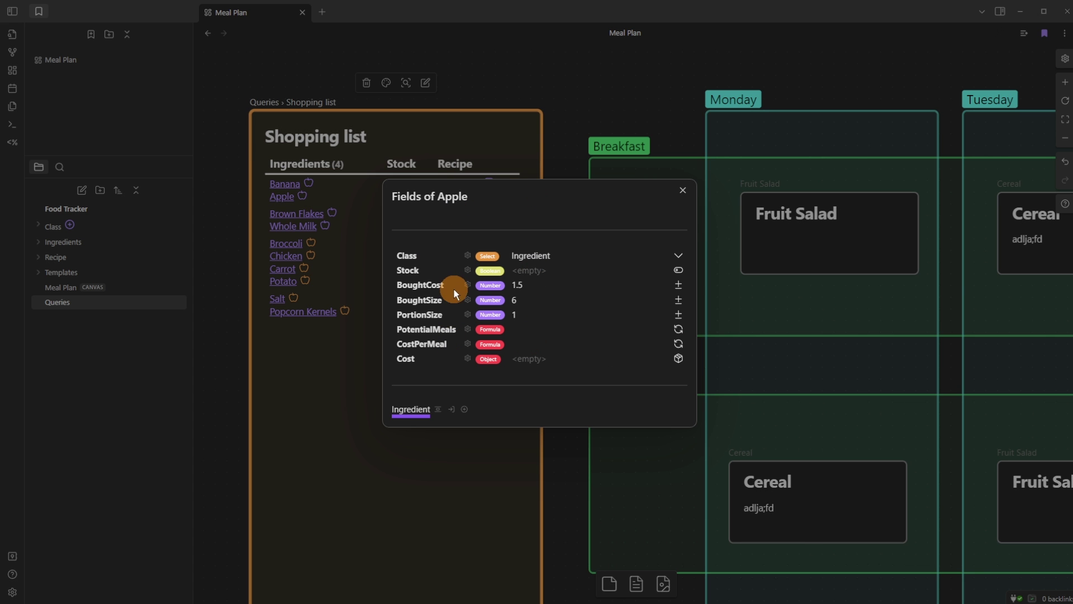
{"action": "left_click", "coordinate": [400, 286]}
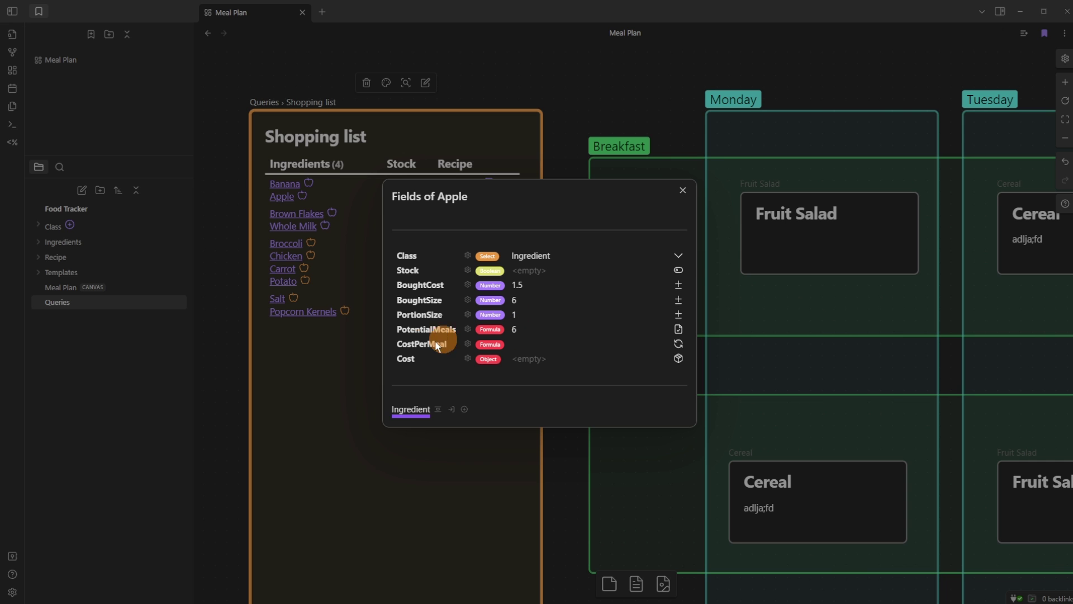
{"action": "left_click", "coordinate": [679, 344]}
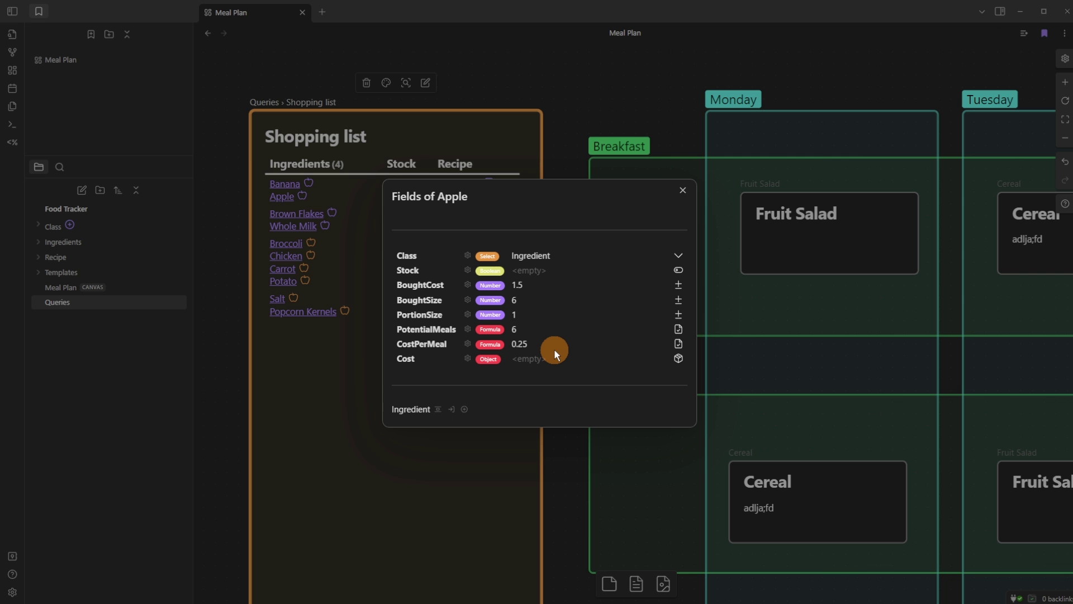
{"action": "left_click", "coordinate": [309, 190]}
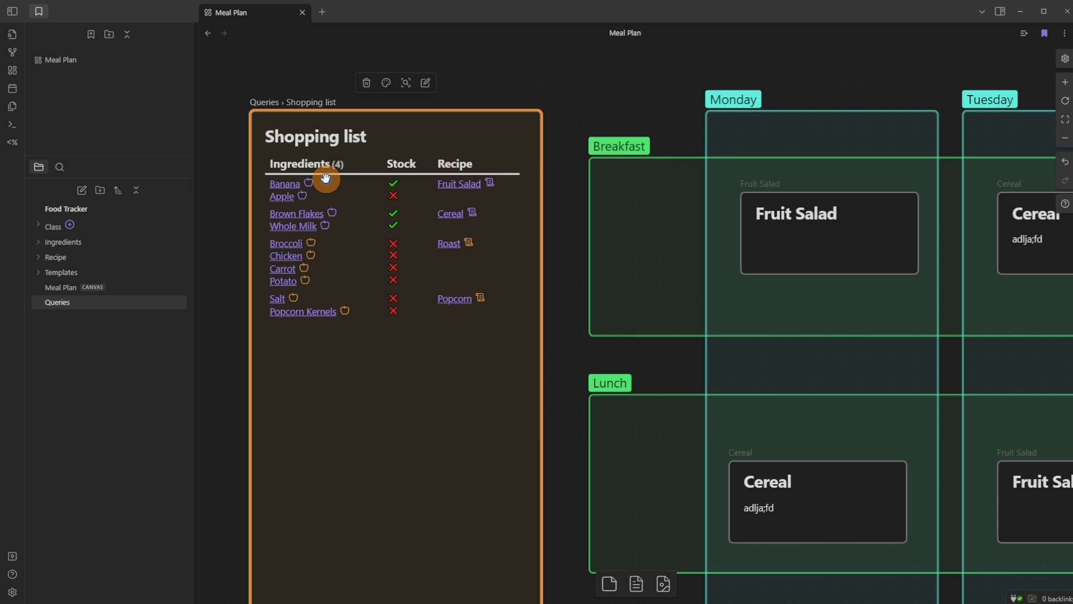
Update the Cost formula in Fruit Salad's fields and check it against the CostPerMeal values of Banana and Apple
{"action": "left_click", "coordinate": [490, 183]}
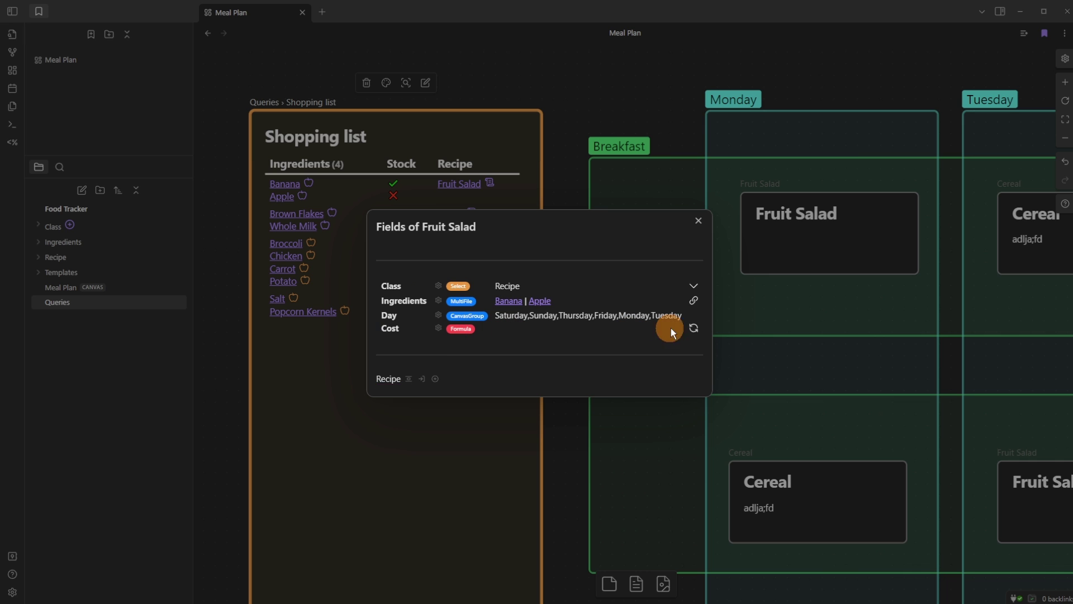
{"action": "left_click", "coordinate": [694, 329]}
{"action": "left_click", "coordinate": [308, 184]}
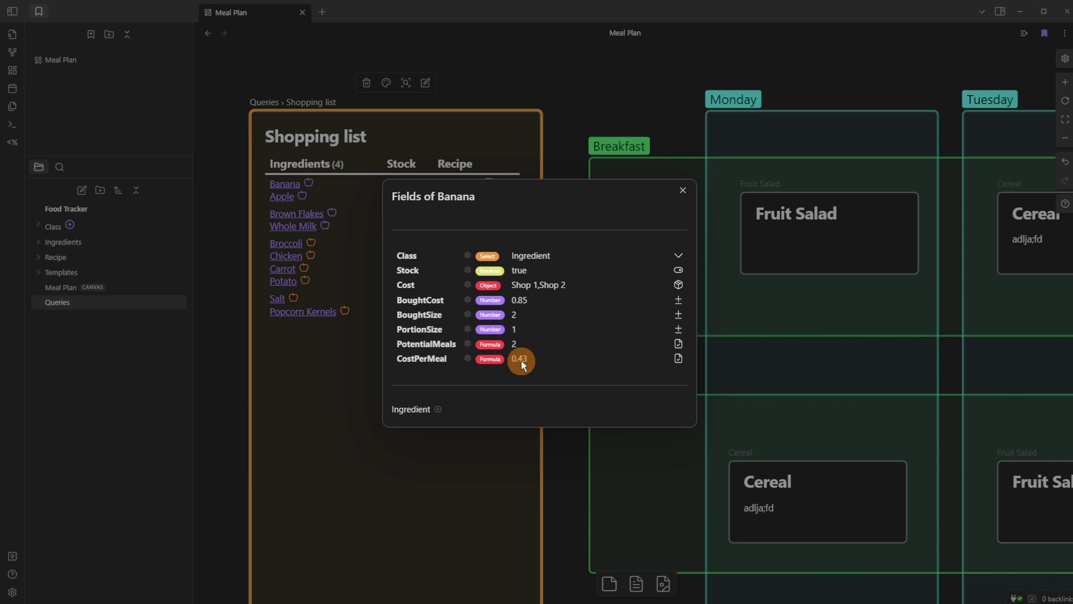
{"action": "left_click", "coordinate": [310, 201]}
{"action": "left_click", "coordinate": [303, 197]}
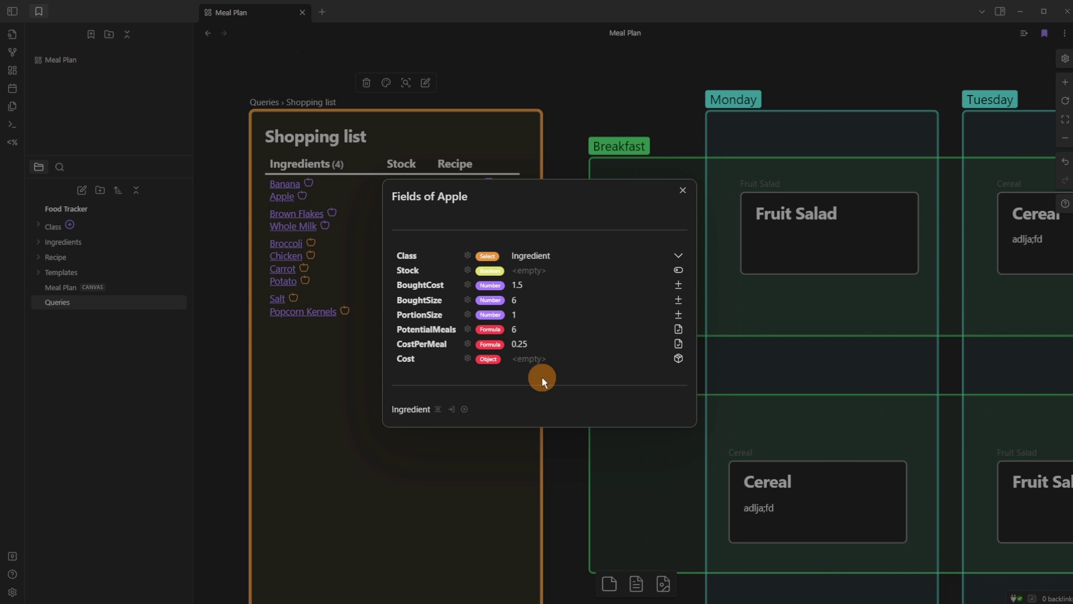
{"action": "left_click", "coordinate": [665, 363]}
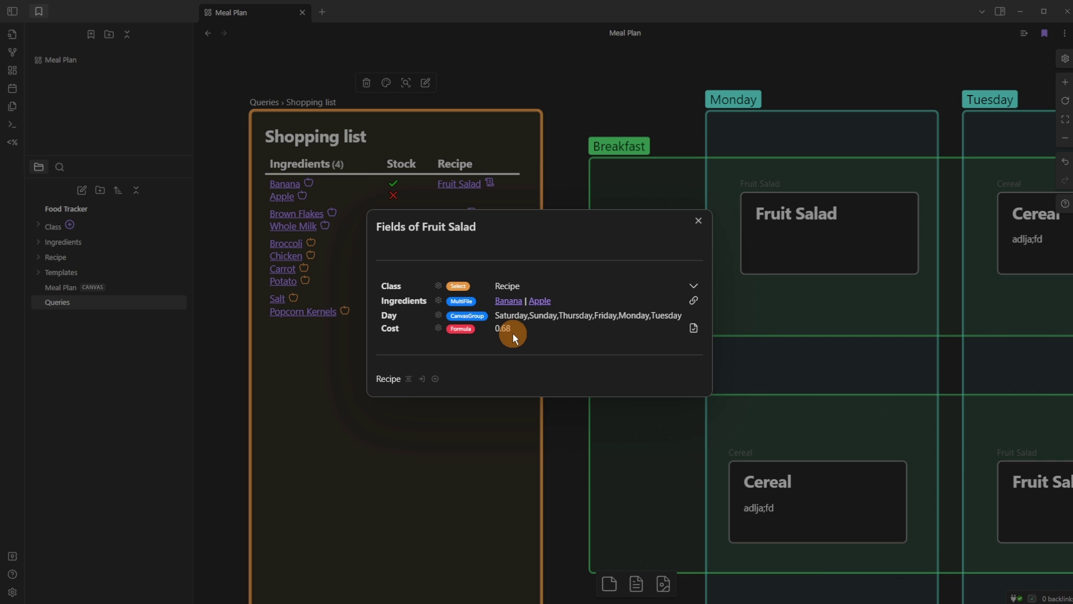
Open the fields of Whole Milk from the shopping list and update its PotentialMeals and CostPerMeal formulas
{"action": "left_click", "coordinate": [325, 225]}
{"action": "left_click", "coordinate": [326, 225]}
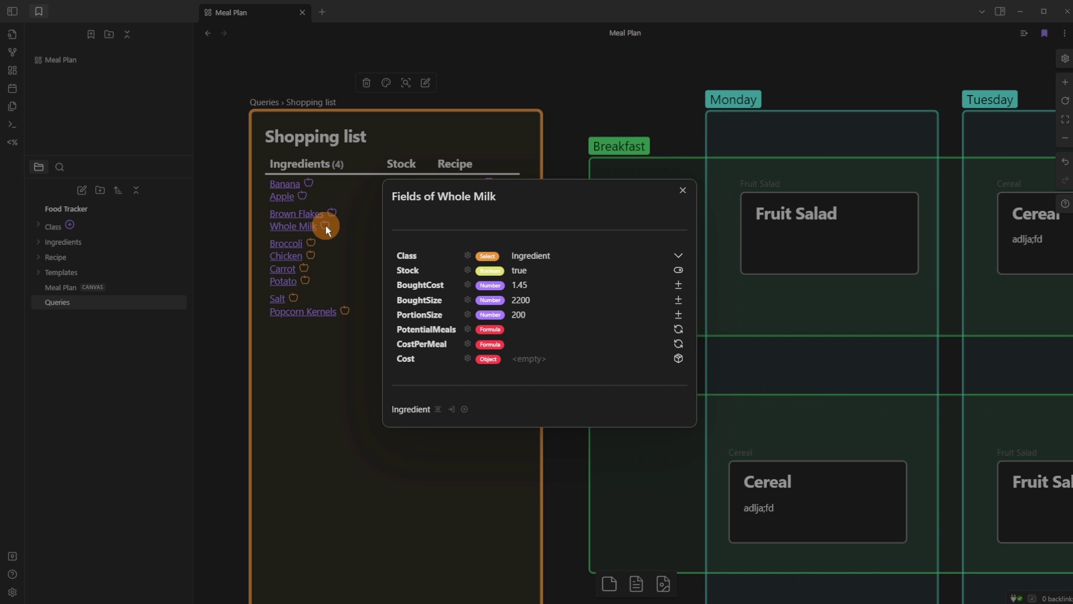
{"action": "left_click", "coordinate": [678, 344]}
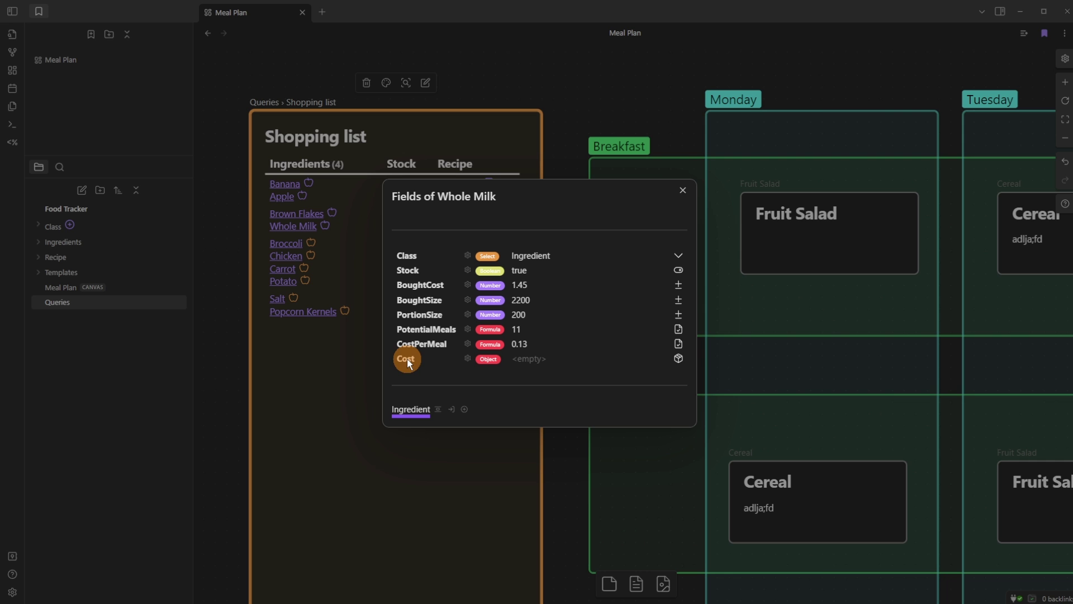
Insert the missing shop fields in Whole Milk's Cost object and set Shop 2 to 1.5 and Shop 1 to 1.45
{"action": "left_click", "coordinate": [678, 359]}
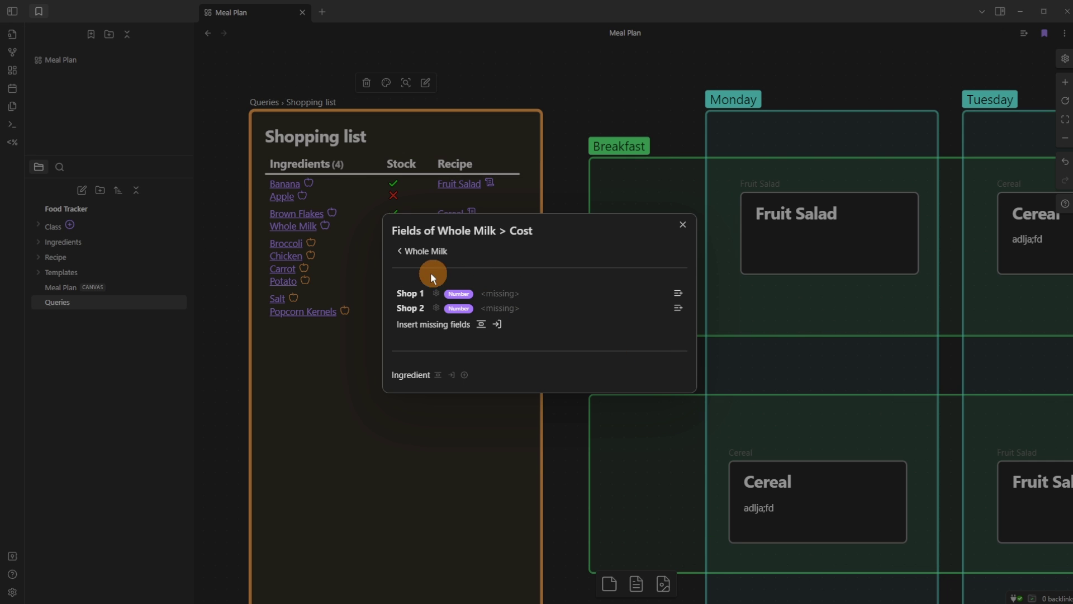
{"action": "left_click", "coordinate": [481, 324]}
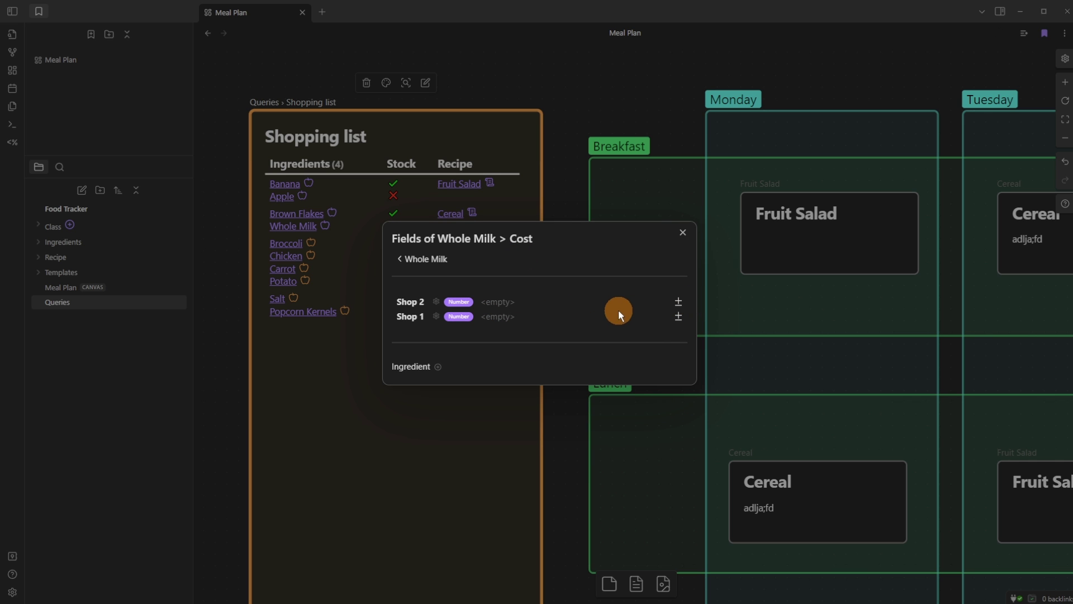
{"action": "left_click", "coordinate": [679, 301]}
{"action": "type", "text": "1.5"}
{"action": "key", "text": "Return"}
{"action": "left_click", "coordinate": [528, 309]}
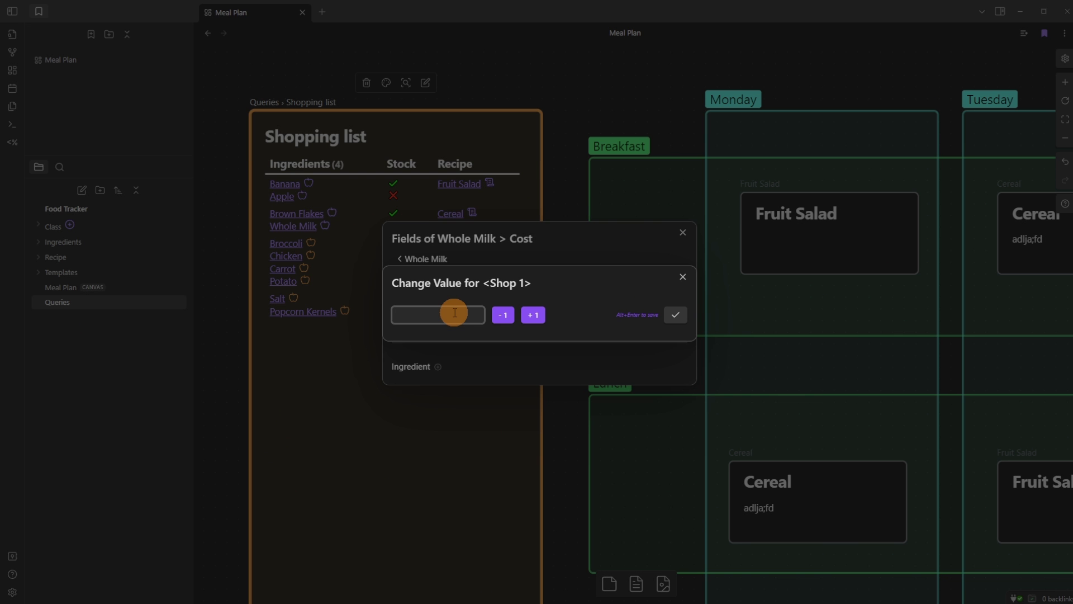
{"action": "type", "text": "1.45"}
{"action": "key", "text": "Return"}
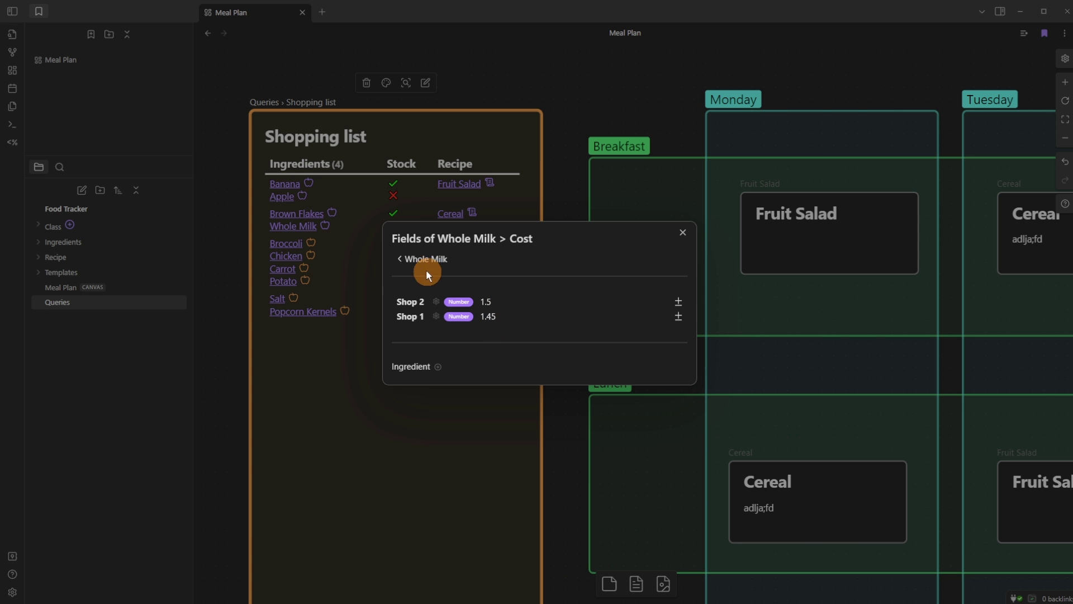
Review Whole Milk's BoughtCost against its Shop 1 and Shop 2 costs and close the dialog
{"action": "left_click", "coordinate": [414, 260]}
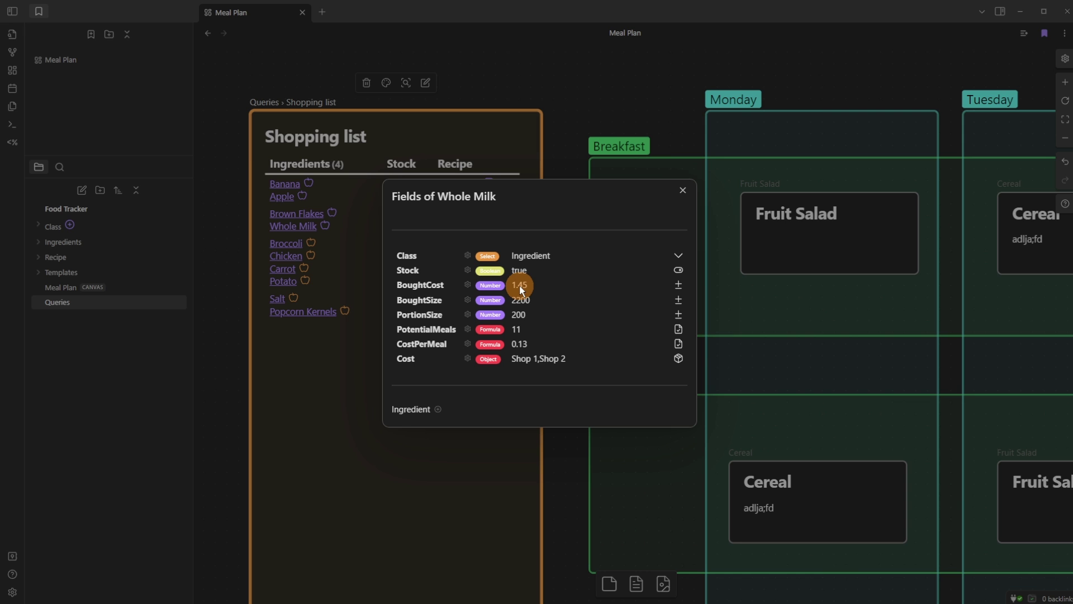
{"action": "left_click", "coordinate": [678, 358]}
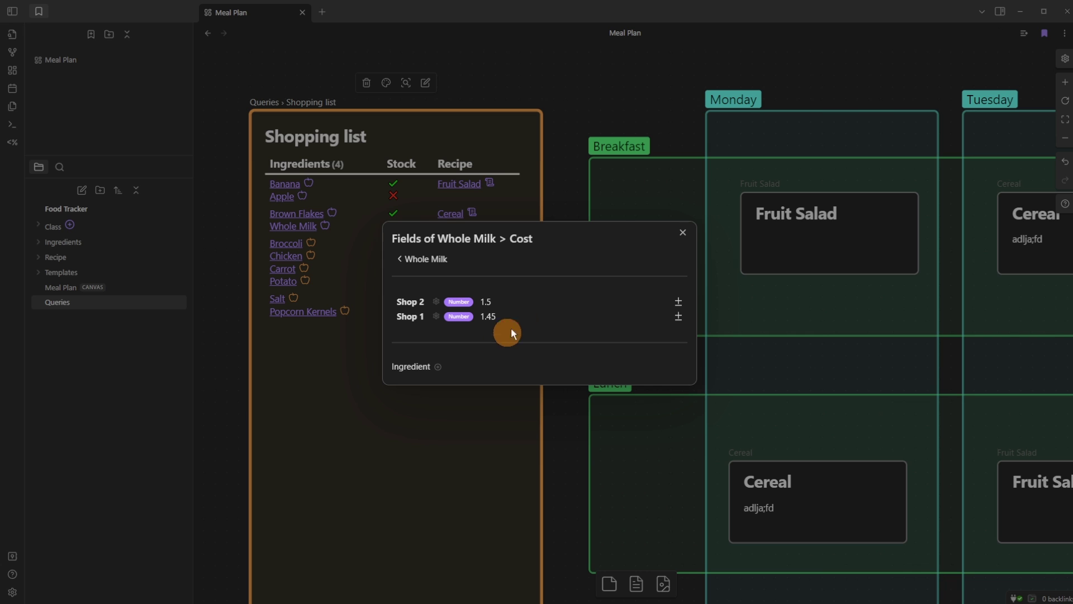
{"action": "left_click", "coordinate": [572, 167]}
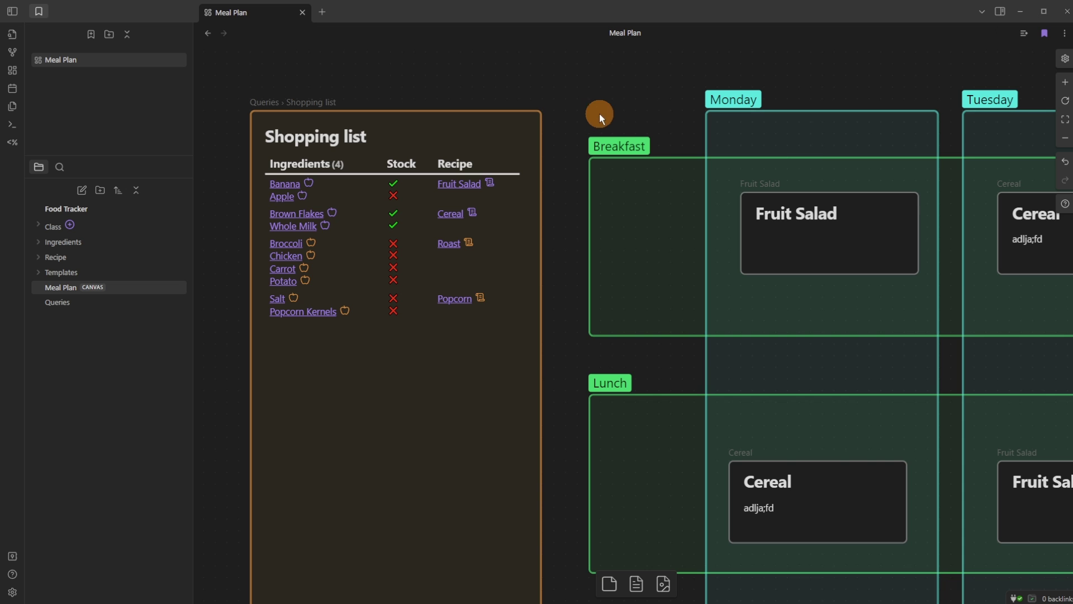
Generate a Shopping List note from the Meal Plan canvas, review its ingredient checklist, and delete the note
{"action": "left_click", "coordinate": [1025, 34]}
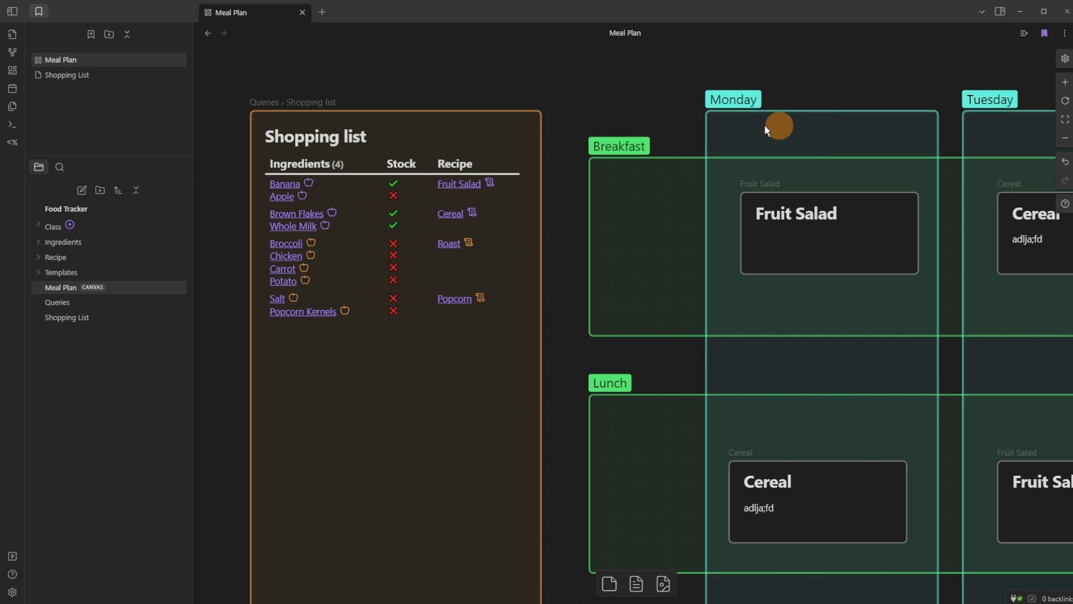
{"action": "left_click", "coordinate": [66, 75]}
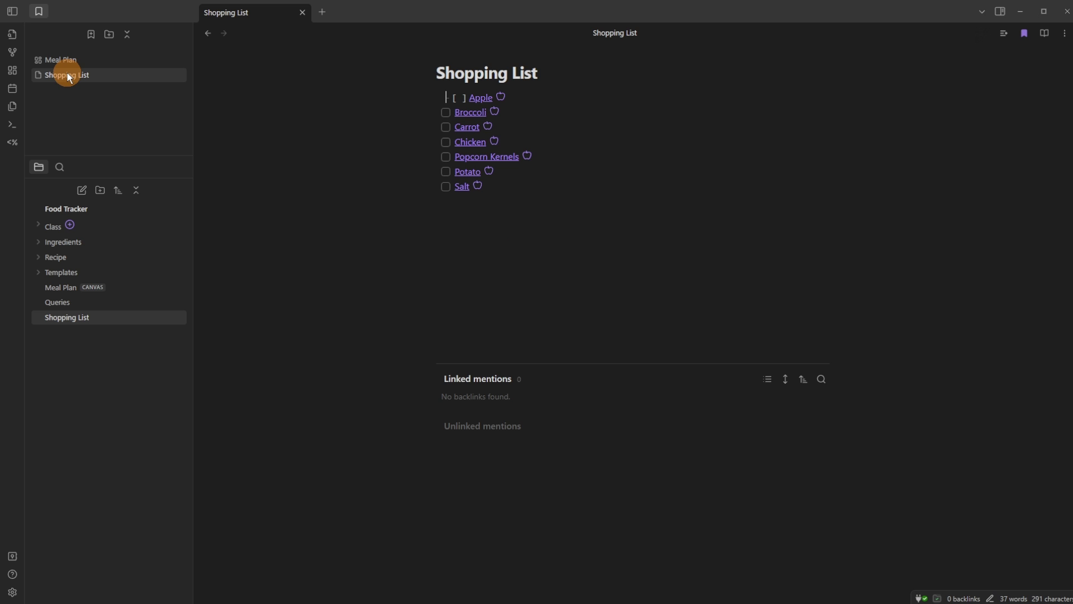
{"action": "left_click", "coordinate": [510, 216]}
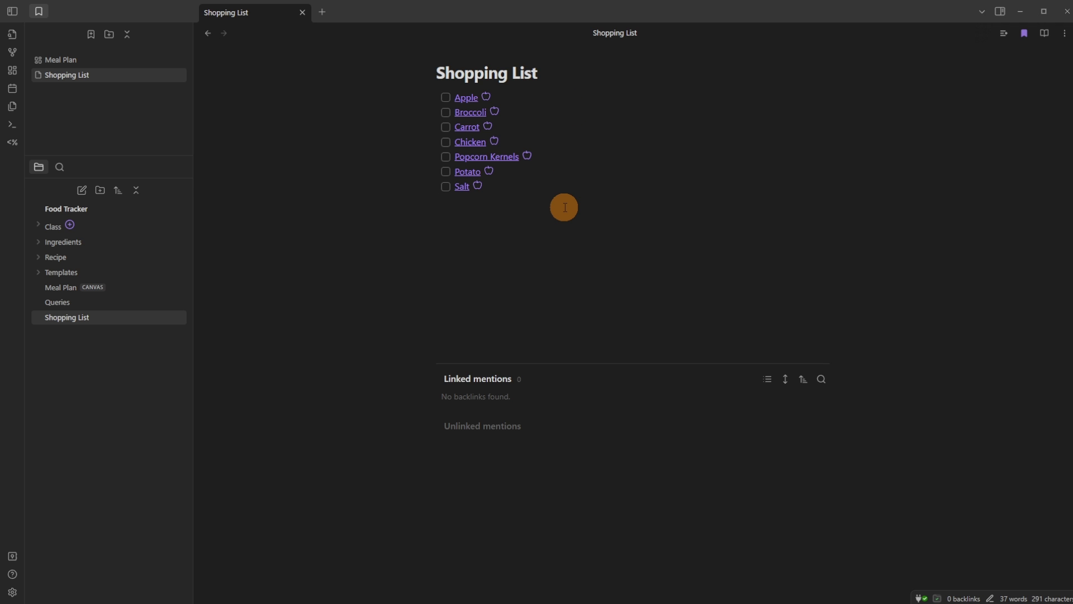
{"action": "key", "text": "ctrl+alt+Left"}
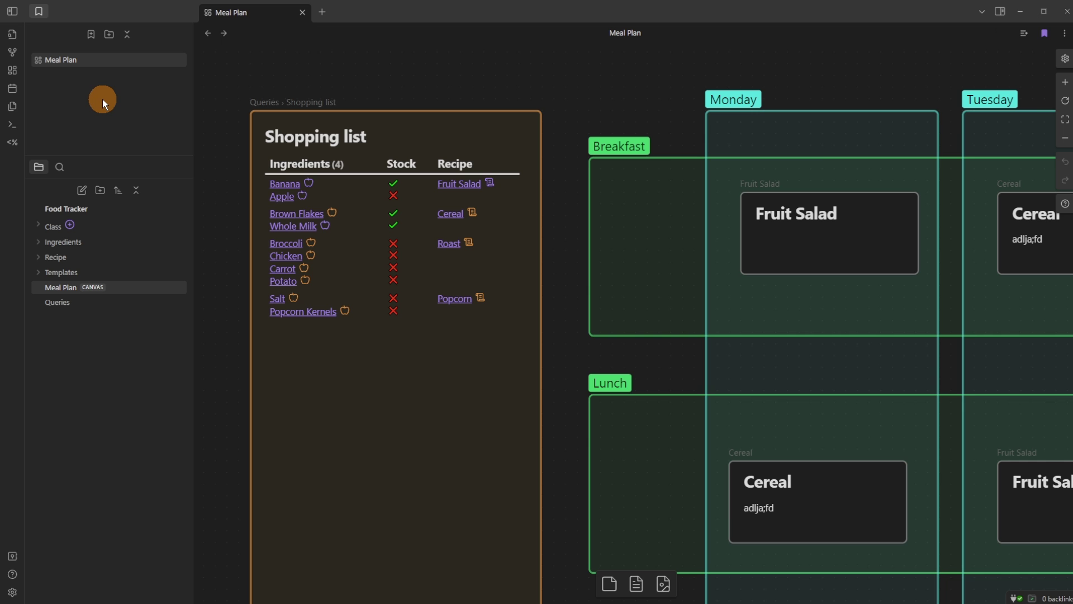
Recreate the Shopping List note from the canvas, open it from the file list, and delete it again
{"action": "left_click", "coordinate": [1024, 33]}
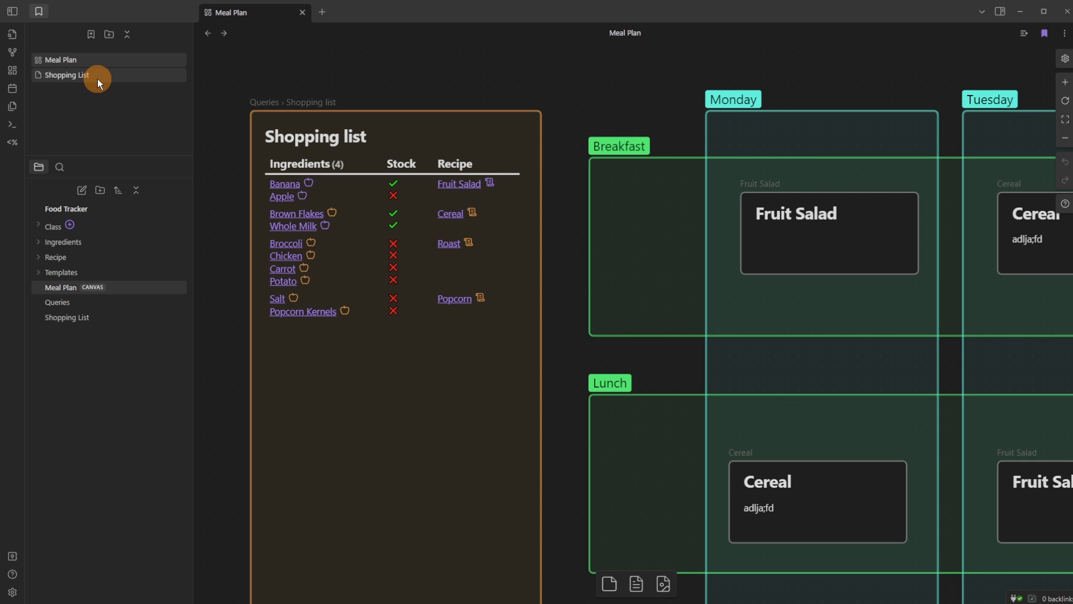
{"action": "left_click", "coordinate": [70, 319]}
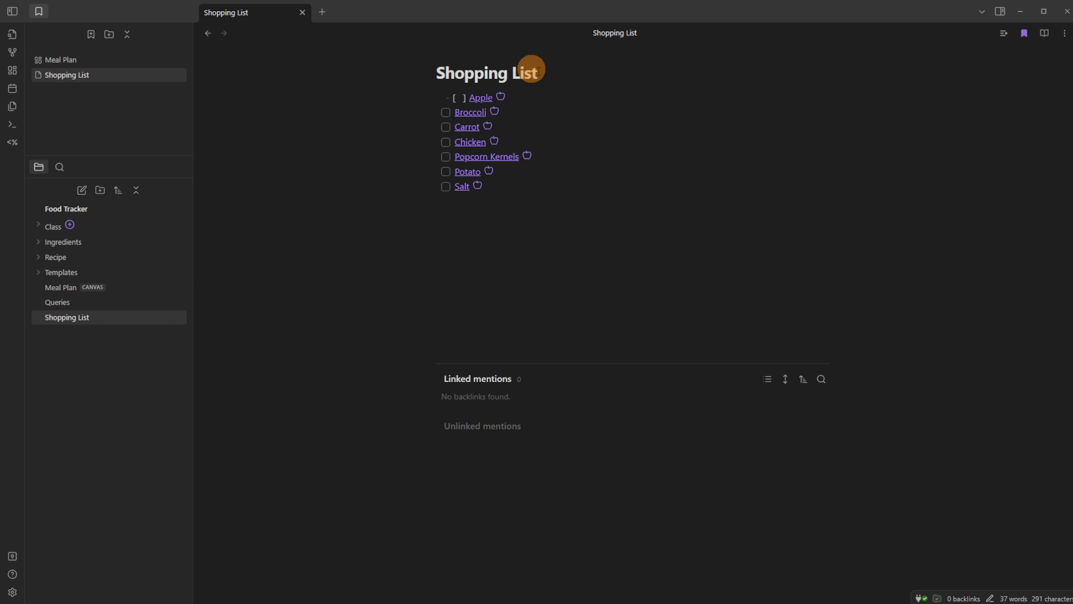
{"action": "left_click", "coordinate": [567, 79]}
{"action": "left_click", "coordinate": [528, 251]}
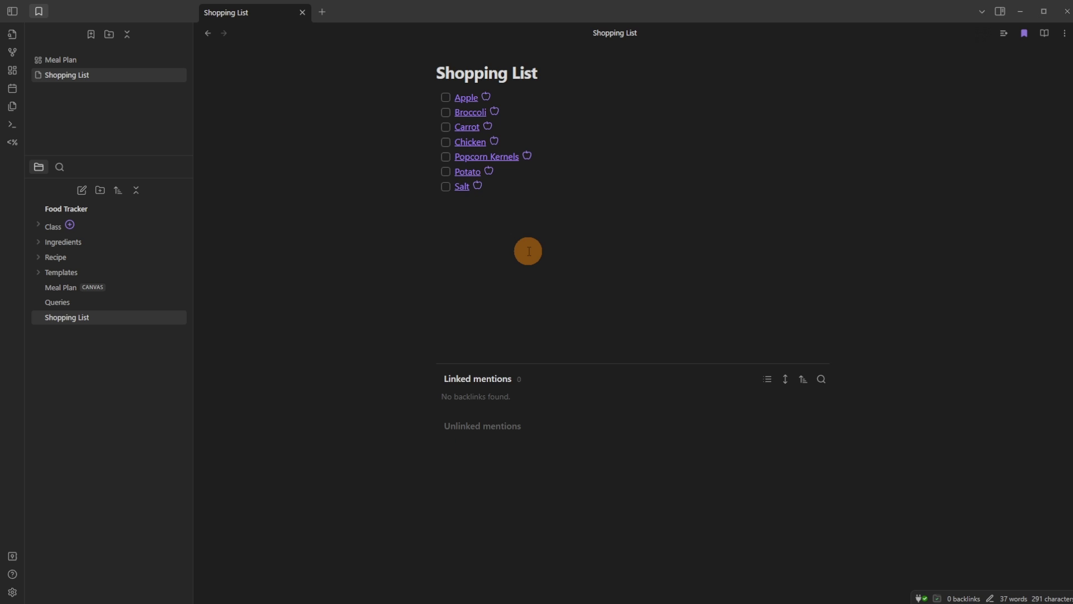
{"action": "key", "text": "ctrl+Delete"}
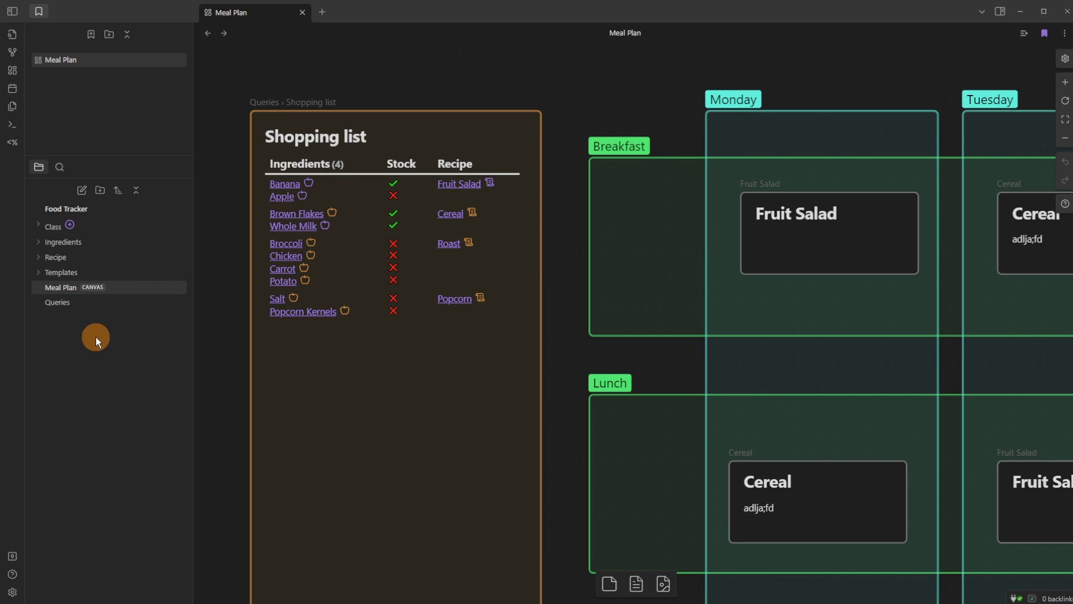
Generate the Shopping List note once more from the Meal Plan canvas and open it from the bookmarks
{"action": "left_click", "coordinate": [1020, 37]}
{"action": "left_click", "coordinate": [472, 127]}
{"action": "left_click", "coordinate": [84, 75]}
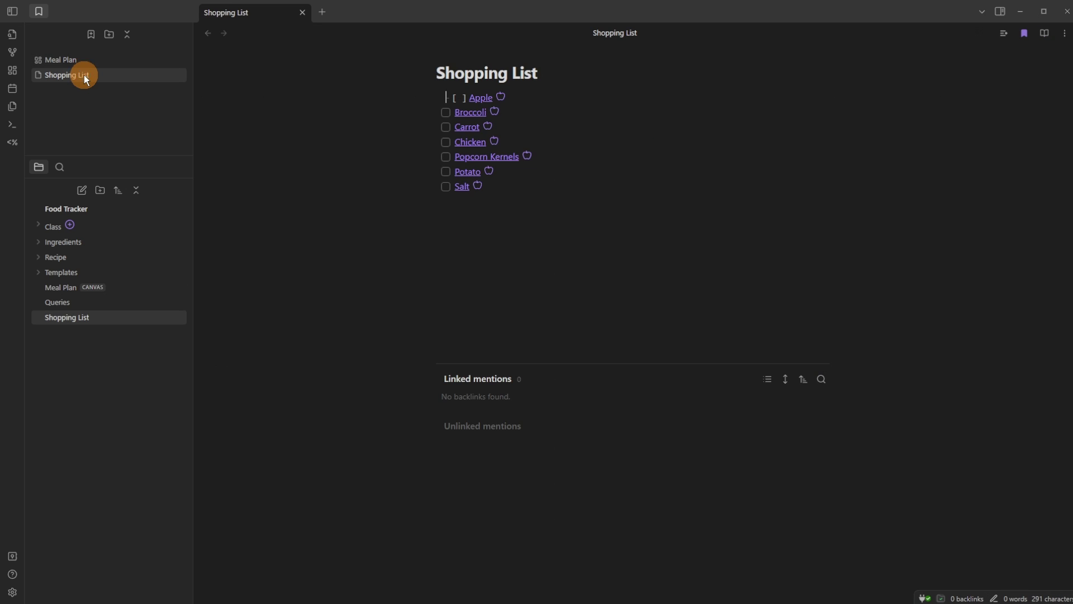
Compare the Shopping List checklist side by side with the canvas's Shopping list card and close the note's pane
{"action": "left_click", "coordinate": [496, 232]}
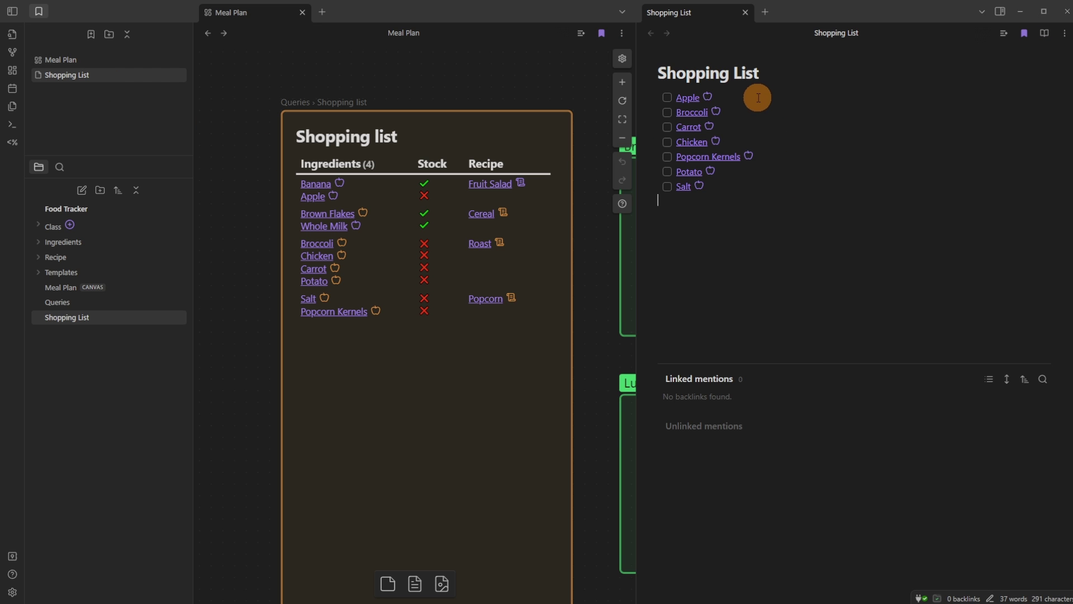
{"action": "left_click", "coordinate": [757, 97]}
{"action": "left_click", "coordinate": [762, 113]}
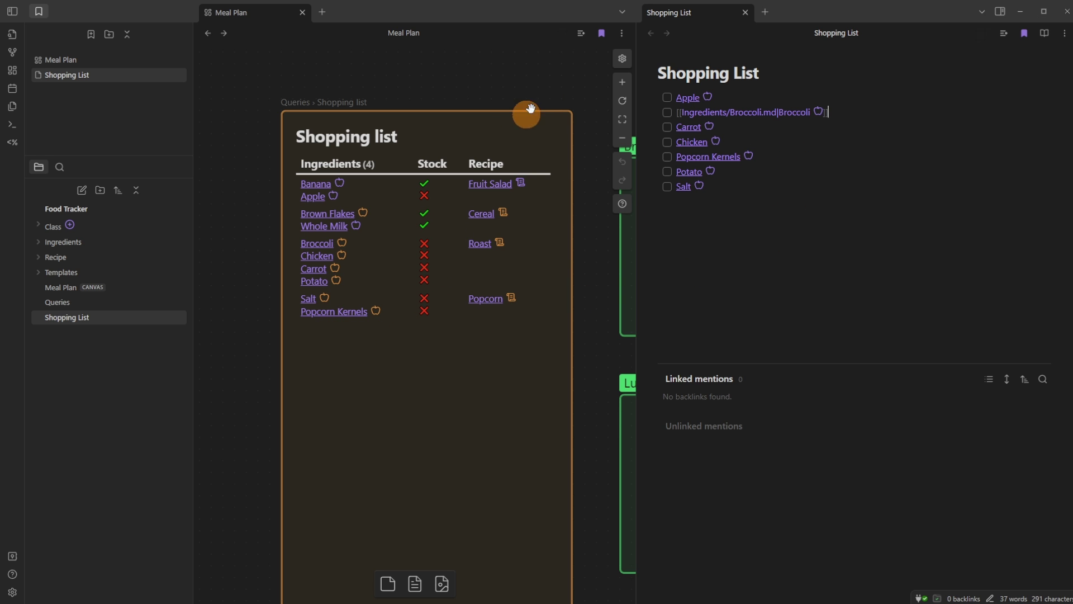
{"action": "key", "text": "ctrl+w"}
Examine the costs and ingredients of each recipe in the Recipe card beyond the Sunday group
{"action": "left_click_drag", "start_coordinate": [601, 304], "coordinate": [265, 329]}
{"action": "scroll", "coordinate": [265, 329], "scroll_direction": "right", "scroll_amount": 8}
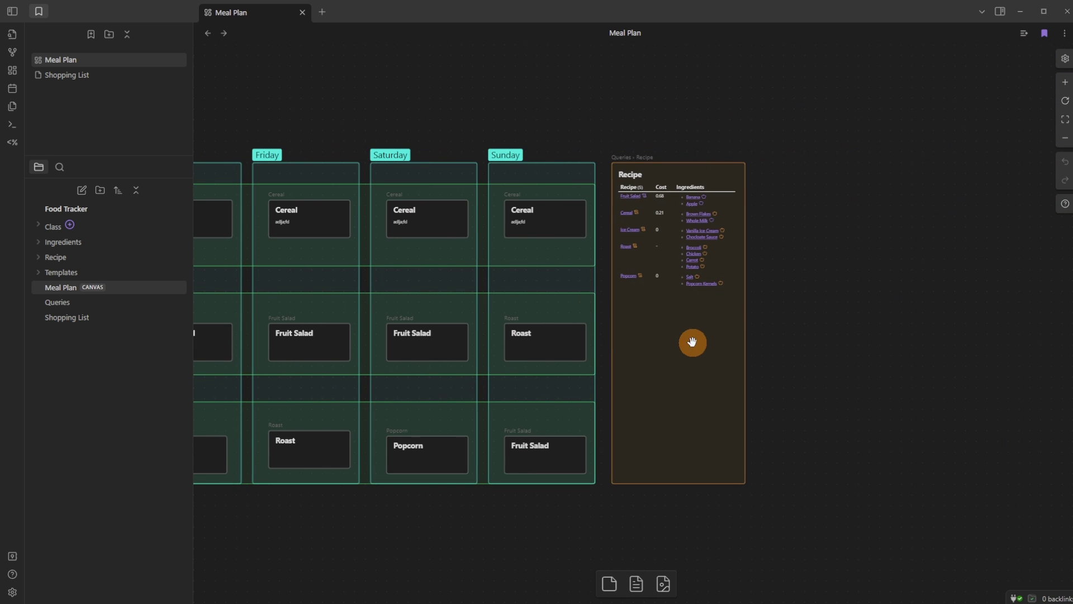
{"action": "left_click", "coordinate": [687, 168]}
{"action": "scroll", "coordinate": [687, 151], "scroll_direction": "up", "scroll_amount": 2}
{"action": "scroll", "coordinate": [759, 211], "scroll_direction": "up", "scroll_amount": 2}
{"action": "left_click", "coordinate": [756, 207]}
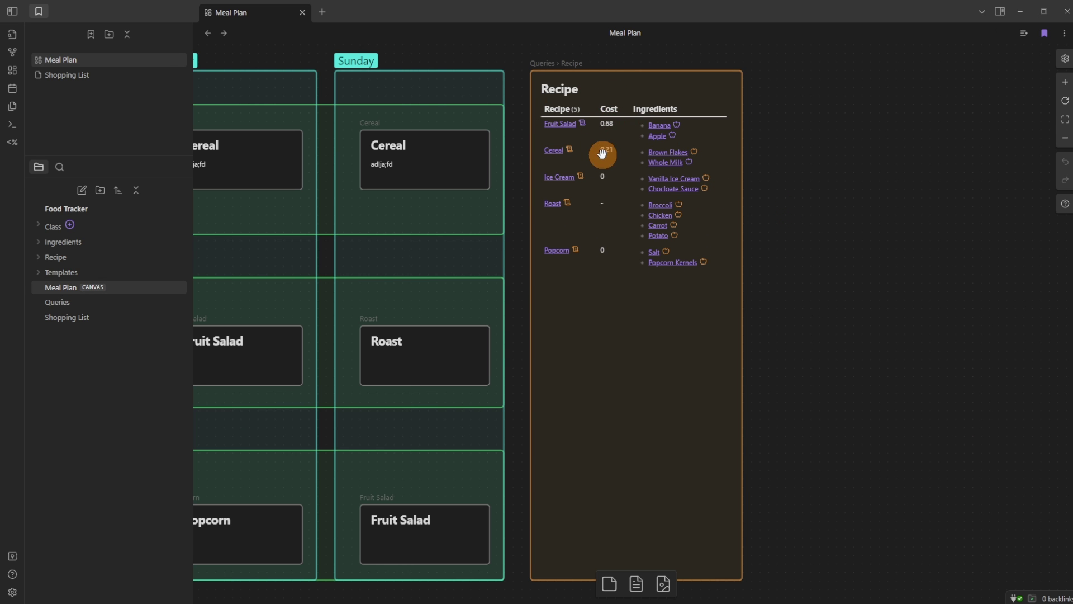
{"action": "scroll", "coordinate": [619, 168], "scroll_direction": "up", "scroll_amount": 2}
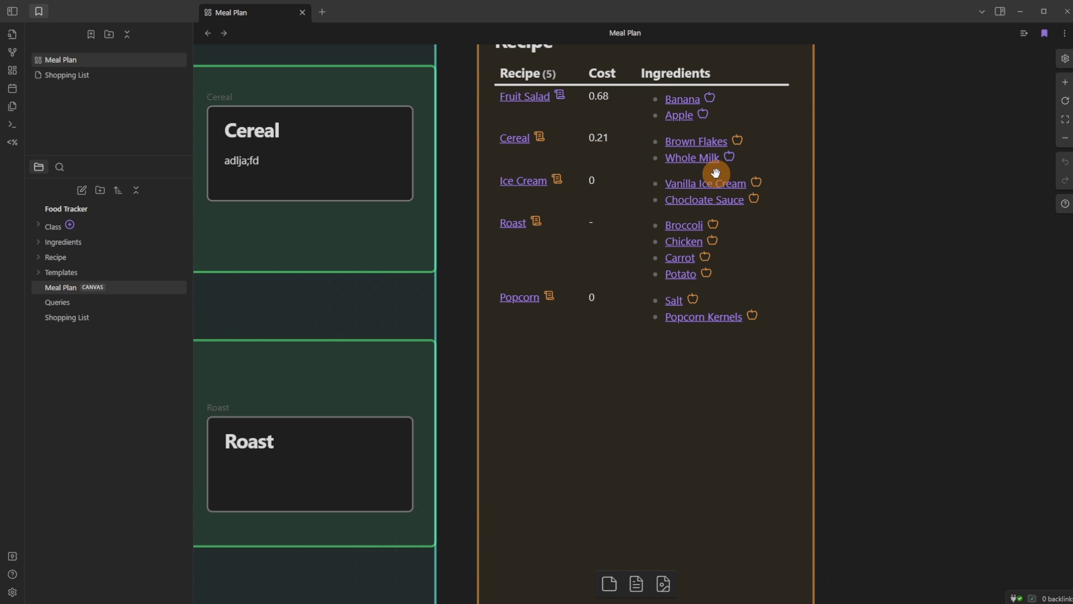
{"action": "scroll", "coordinate": [652, 212], "scroll_direction": "down", "scroll_amount": 1}
{"action": "scroll", "coordinate": [643, 227], "scroll_direction": "down", "scroll_amount": 3}
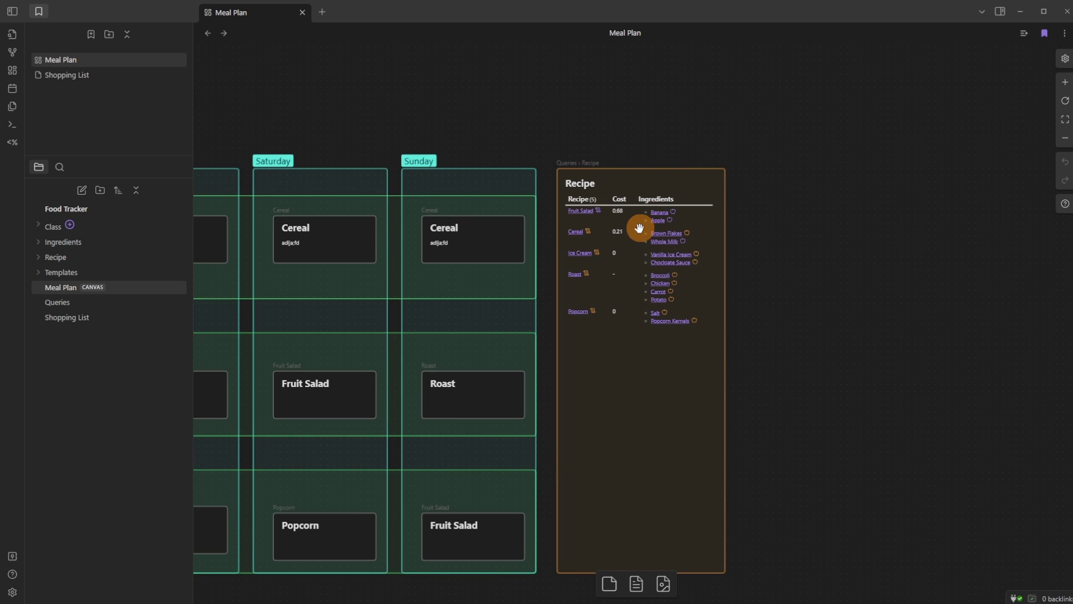
Open the fields of Vanilla Ice Cream from the Recipe card, toggle its Stock value back and forth, and close the dialog
{"action": "scroll", "coordinate": [671, 254], "scroll_direction": "up", "scroll_amount": 5}
{"action": "left_click", "coordinate": [722, 252]}
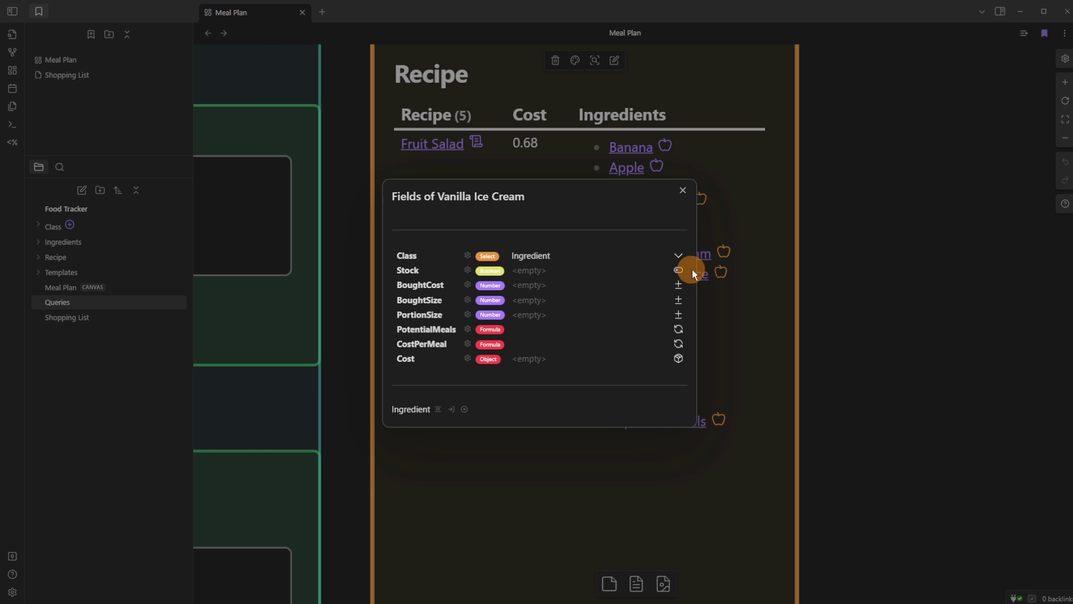
{"action": "left_click", "coordinate": [679, 270]}
{"action": "left_click", "coordinate": [678, 270]}
{"action": "left_click", "coordinate": [874, 242]}
Check the checklist in the Shopping List note and return to the Meal Plan canvas
{"action": "left_click", "coordinate": [67, 317]}
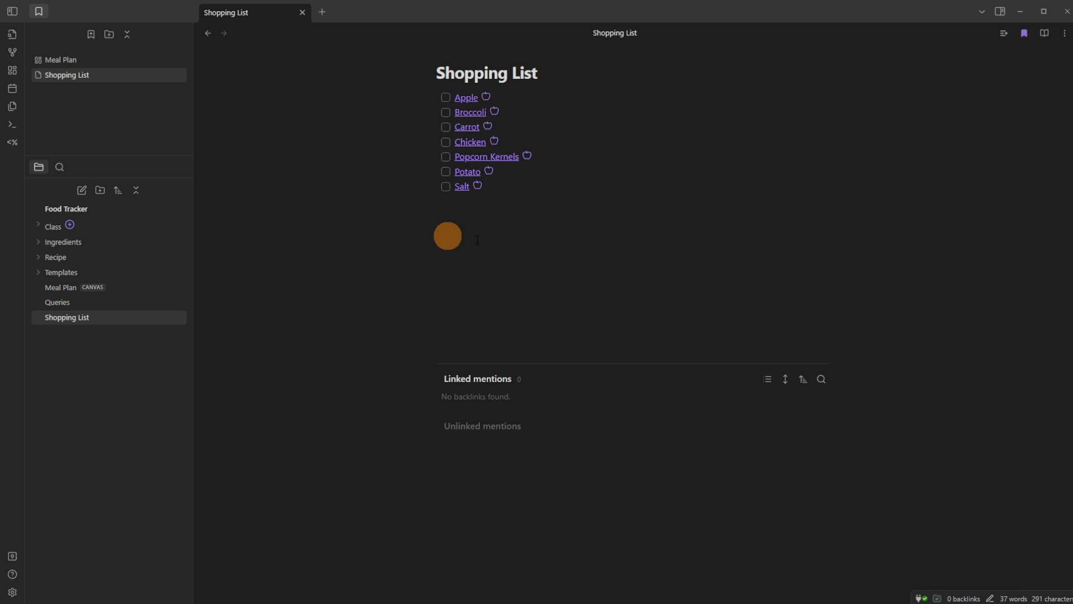
{"action": "left_click", "coordinate": [212, 35]}
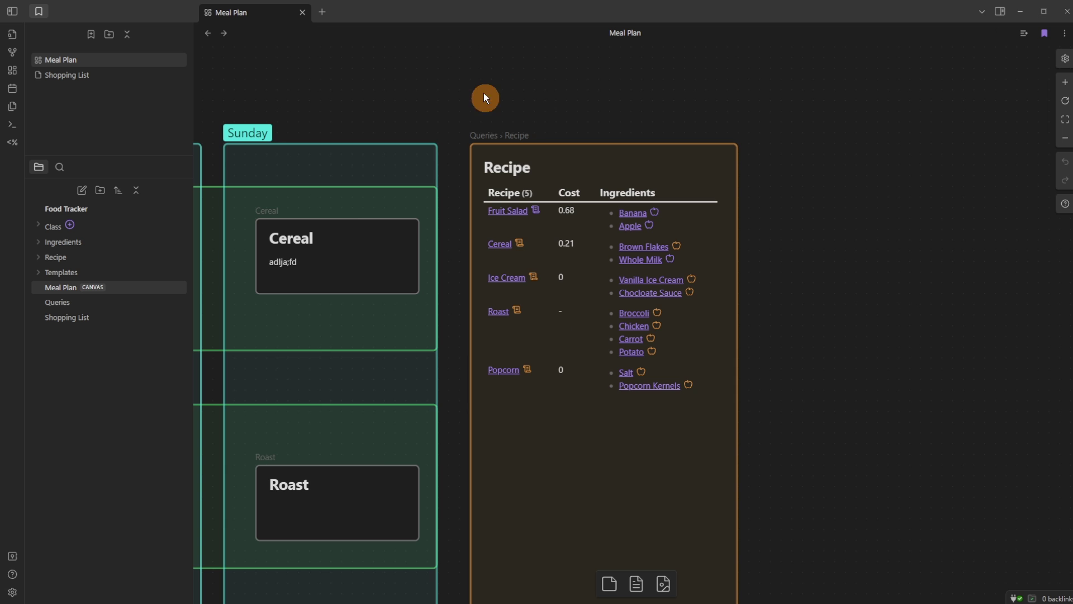
Create three new Ingredient notes named Salt + Vinegar Crisps, Bread and Butter from the Meal Plan canvas
{"action": "scroll", "coordinate": [343, 216], "scroll_direction": "down", "scroll_amount": 3}
{"action": "left_click_drag", "start_coordinate": [355, 306], "coordinate": [836, 255]}
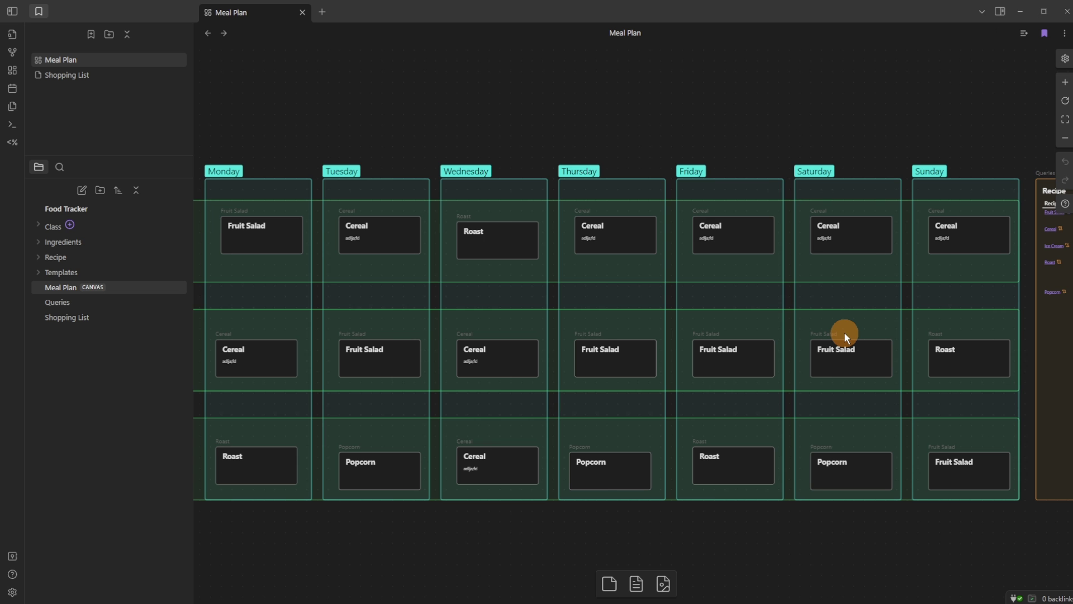
{"action": "scroll", "coordinate": [881, 313], "scroll_direction": "right", "scroll_amount": 8}
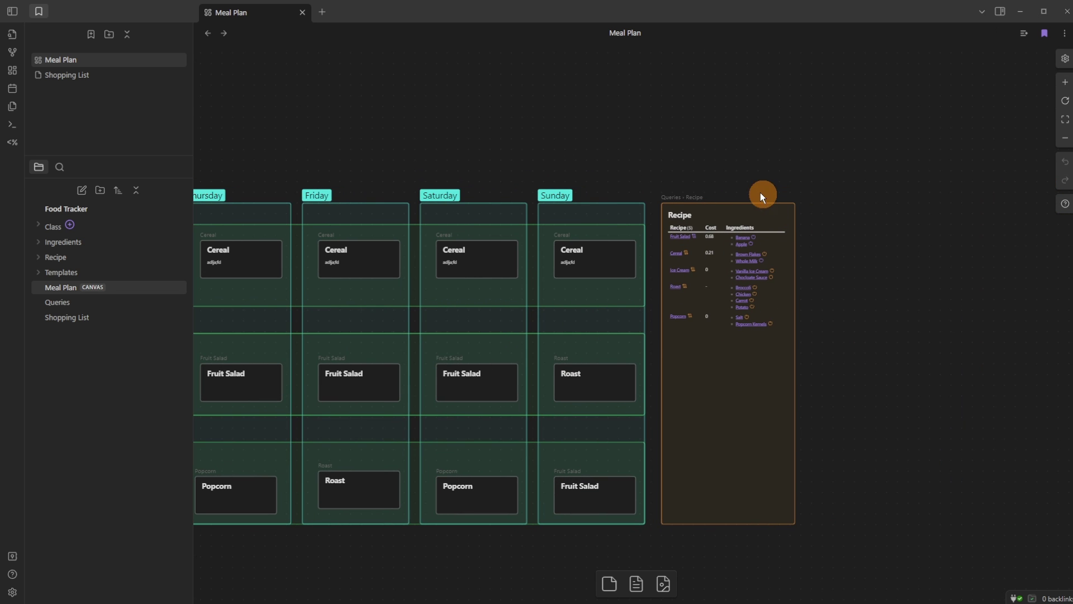
{"action": "scroll", "coordinate": [485, 92], "scroll_direction": "left", "scroll_amount": 10}
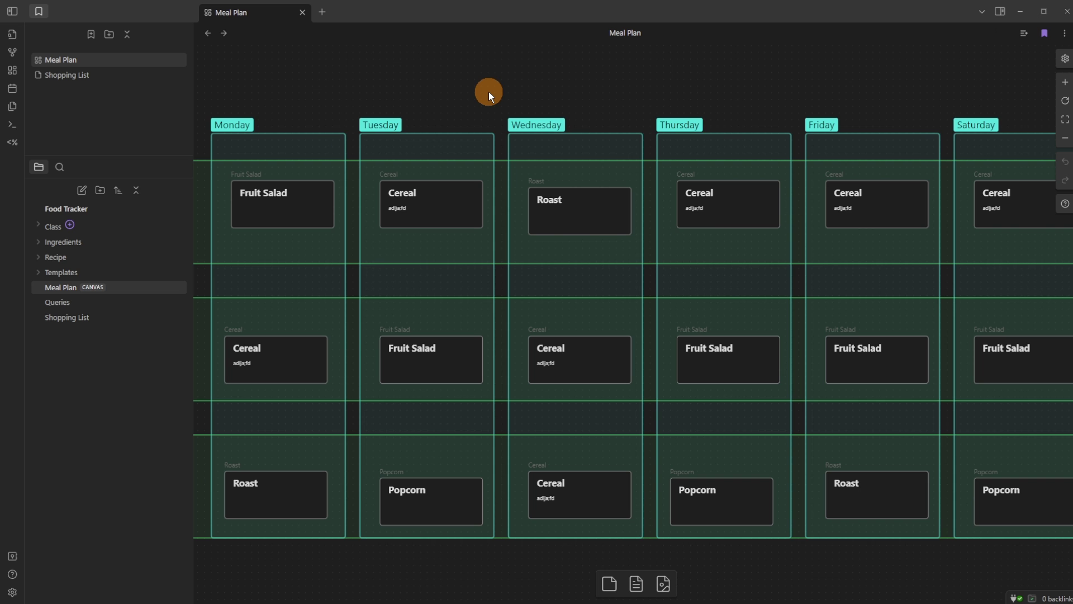
{"action": "key", "text": "ctrl+shift+n"}
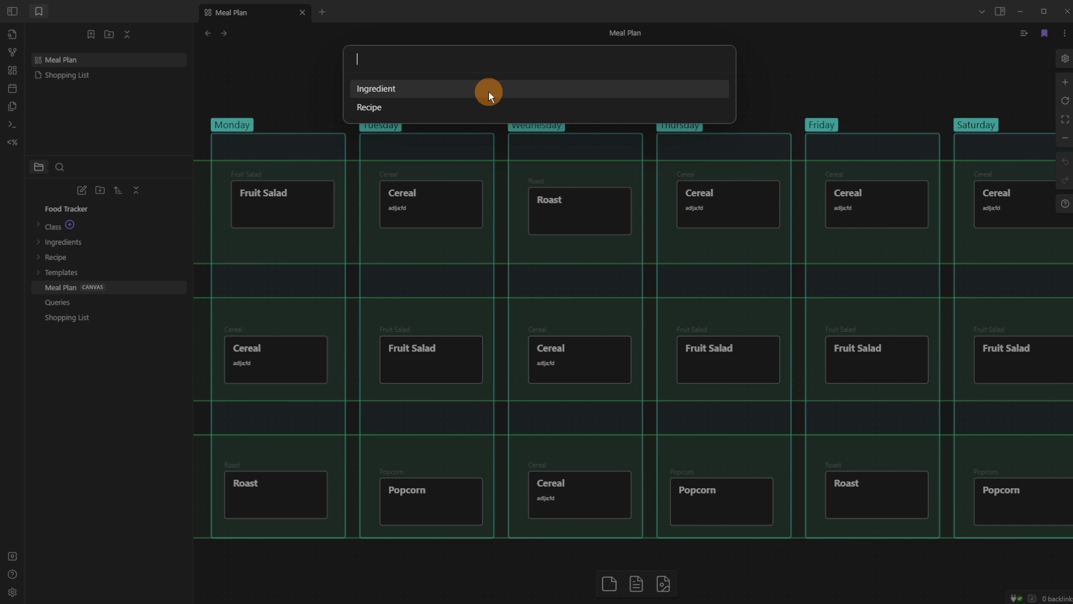
{"action": "left_click", "coordinate": [489, 92]}
{"action": "type", "text": "Salt + Vinegar Crisps"}
{"action": "key", "text": "Return"}
{"action": "left_click", "coordinate": [488, 92]}
{"action": "key", "text": "Return"}
{"action": "left_click", "coordinate": [487, 92]}
{"action": "type", "text": "Butter"}
{"action": "key", "text": "Return"}
Create a new Recipe note named Toast + Crisps
{"action": "key", "text": "Down"}
{"action": "key", "text": "Return"}
{"action": "type", "text": "Toast + Crisps"}
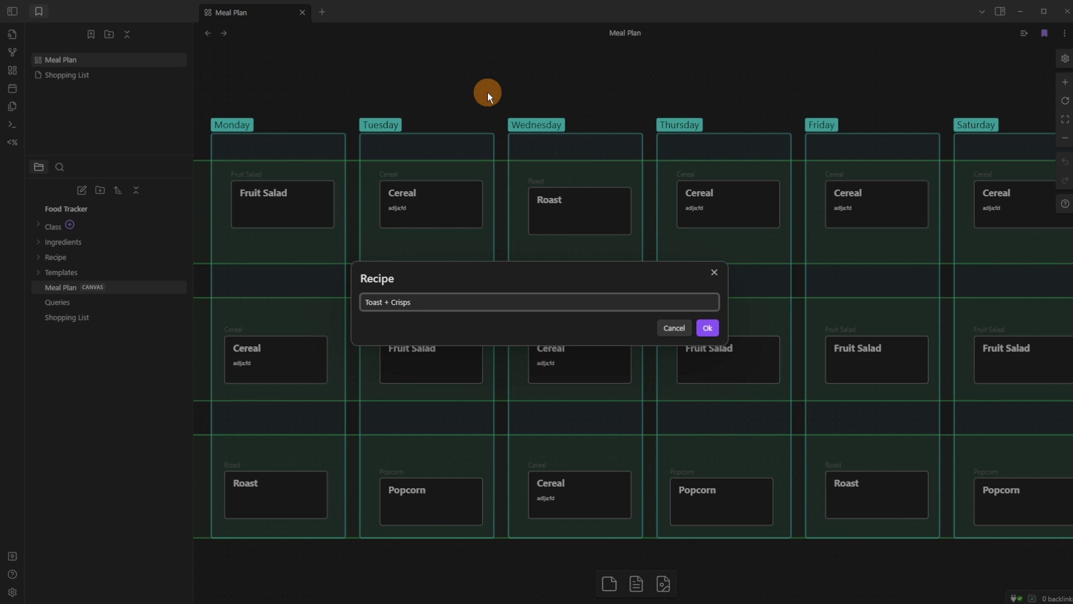
{"action": "key", "text": "Return"}
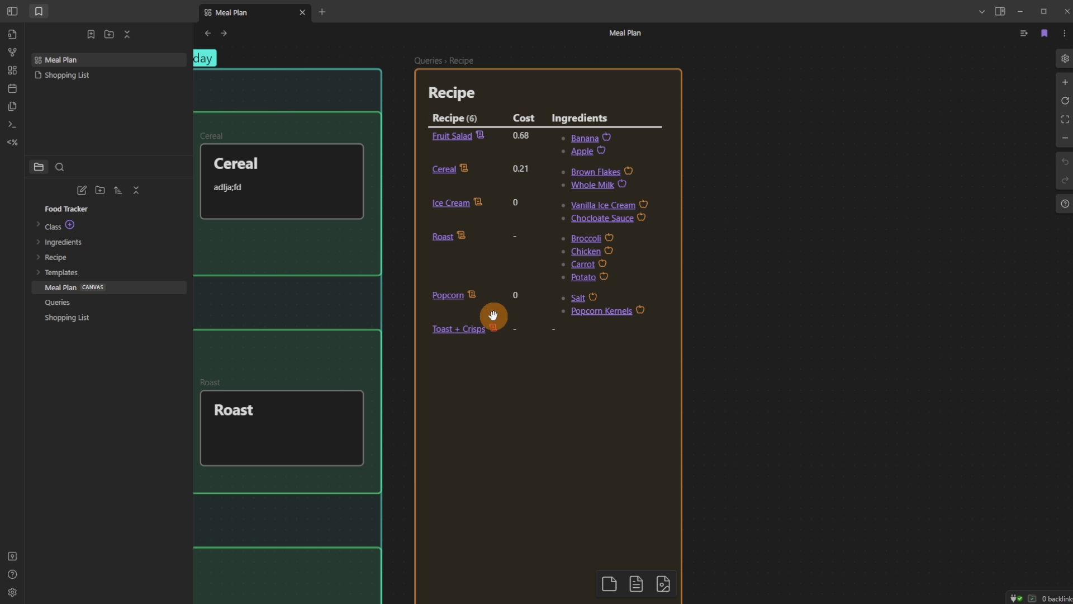
Set the Ingredients of Toast + Crisps to Butter, Bread and Salt + Vinegar Crisps, and update its Cost formula
{"action": "left_click", "coordinate": [447, 331]}
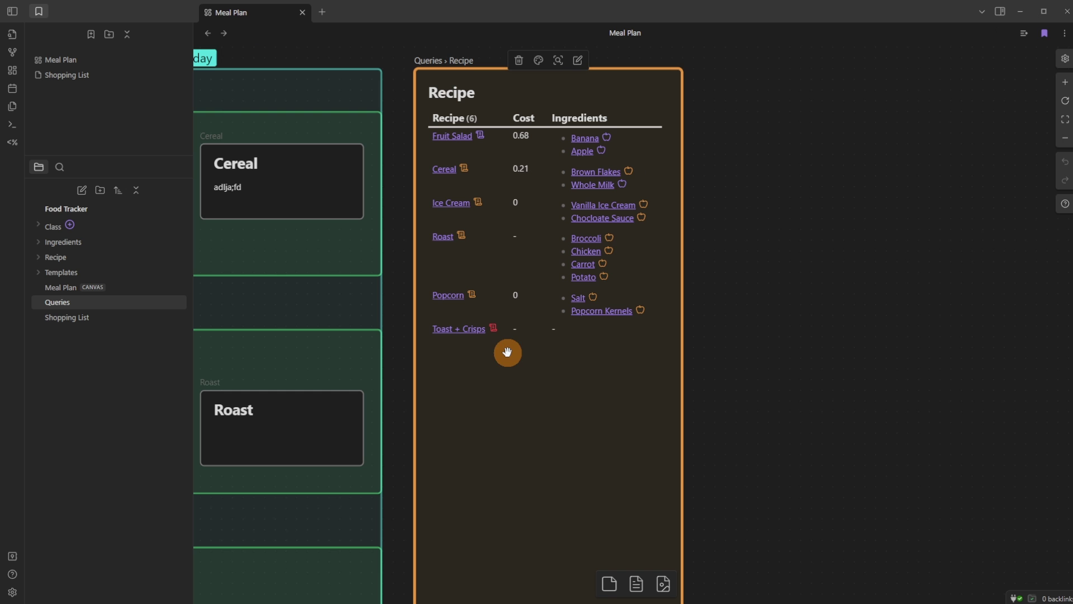
{"action": "left_click", "coordinate": [494, 328]}
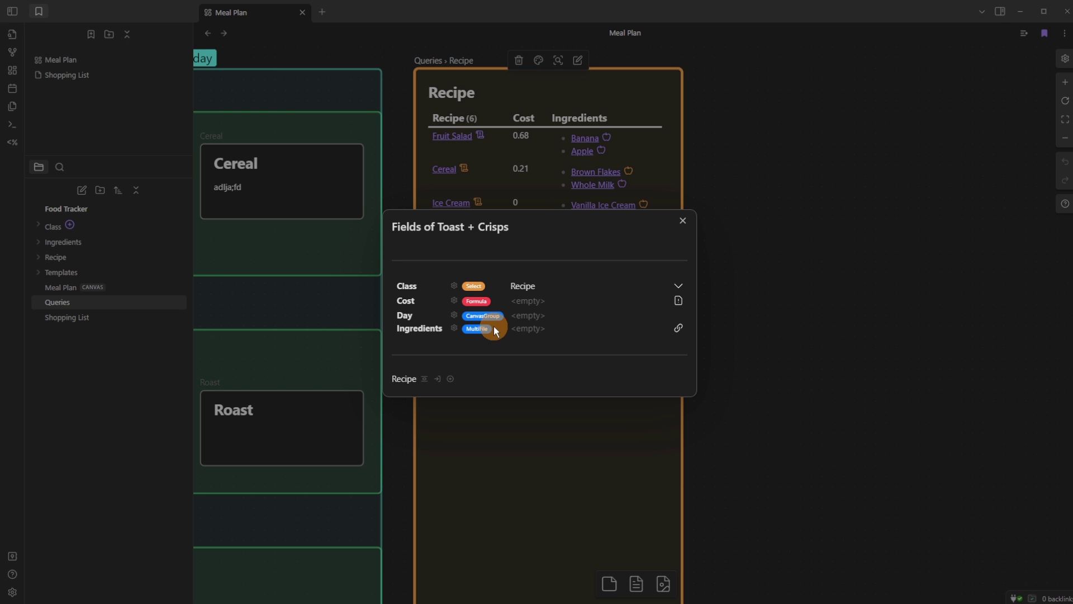
{"action": "left_click", "coordinate": [678, 330]}
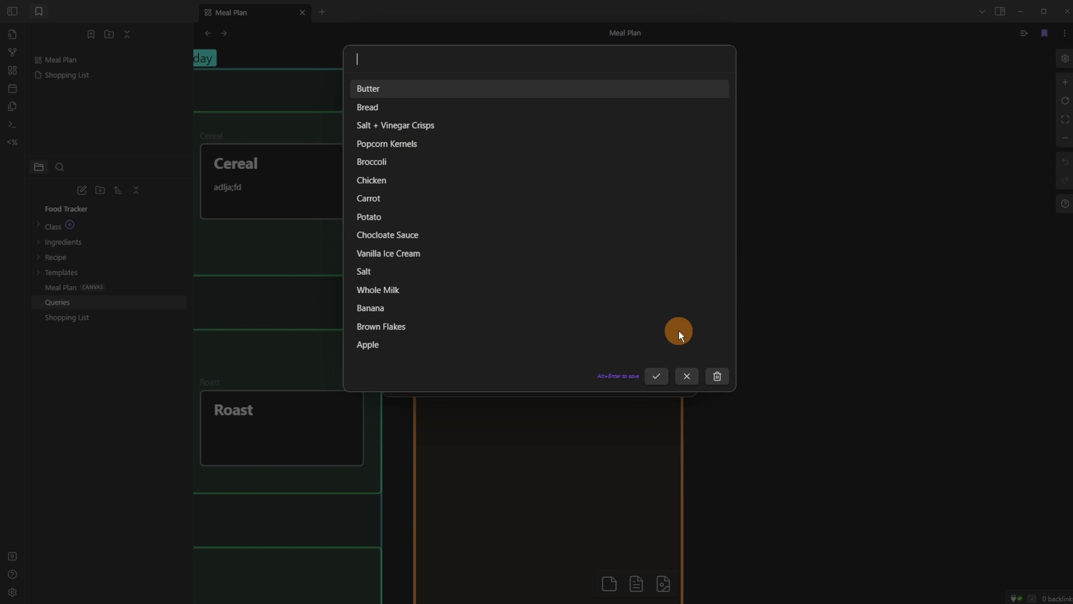
{"action": "left_click", "coordinate": [390, 88]}
{"action": "left_click", "coordinate": [390, 106]}
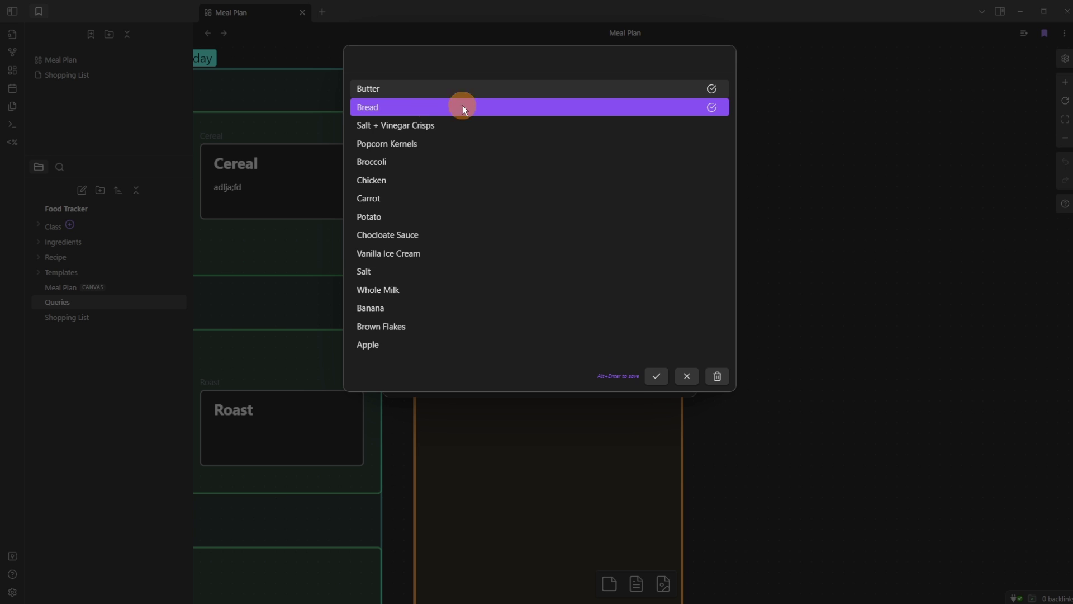
{"action": "left_click", "coordinate": [464, 125]}
{"action": "left_click", "coordinate": [663, 377]}
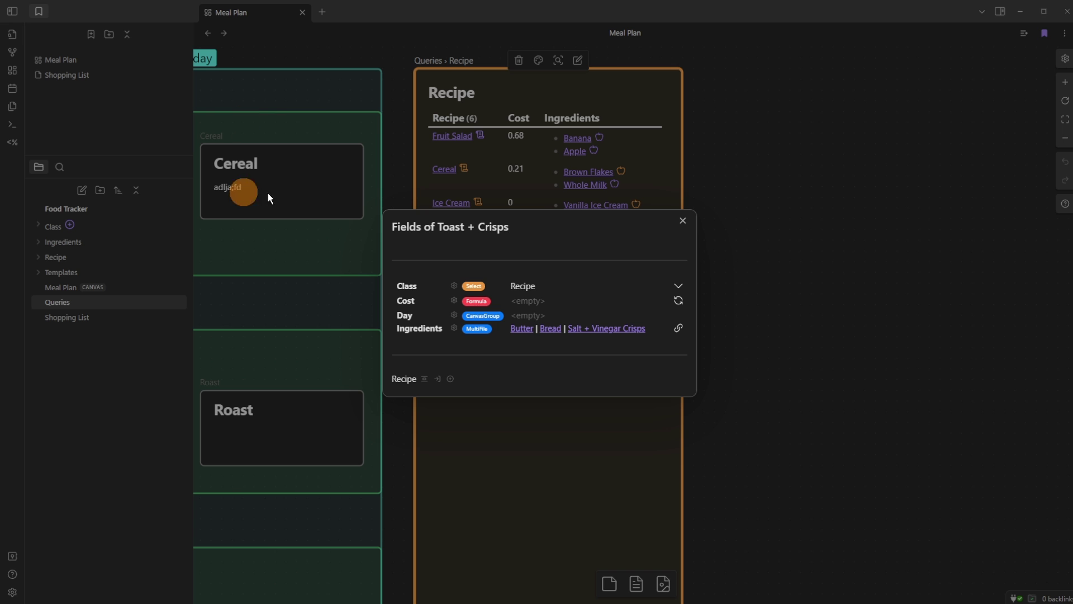
{"action": "left_click", "coordinate": [677, 300]}
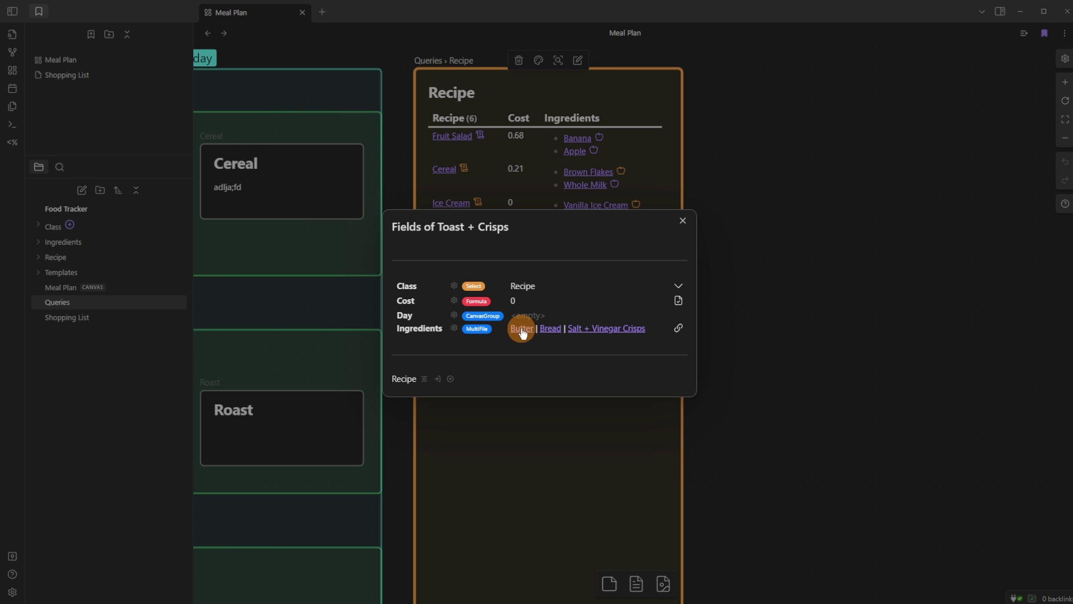
{"action": "left_click", "coordinate": [788, 341]}
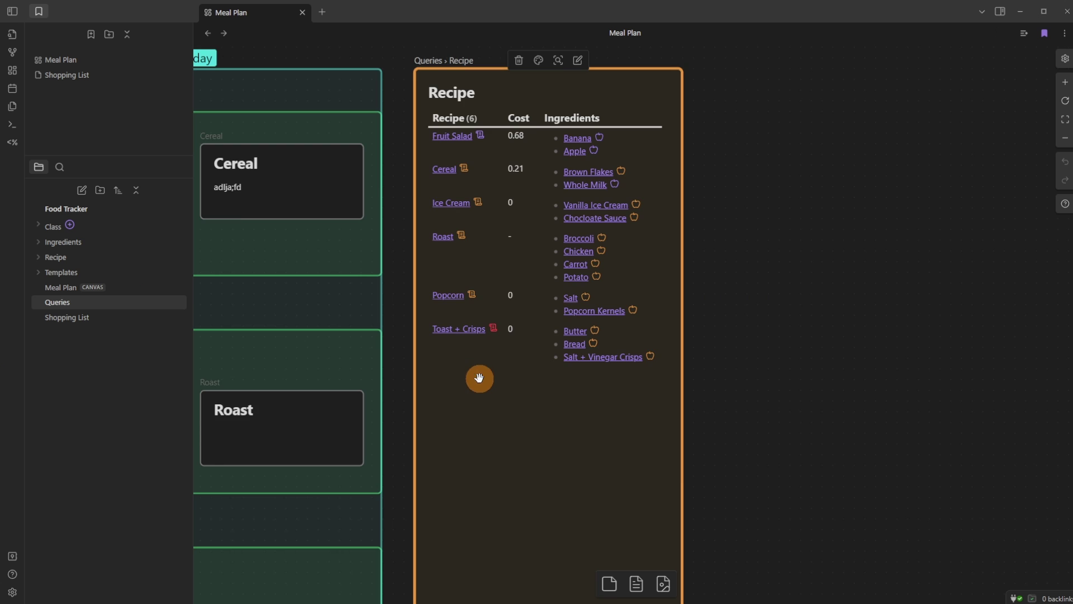
{"action": "scroll", "coordinate": [736, 283], "scroll_direction": "down", "scroll_amount": 5}
{"action": "left_click", "coordinate": [453, 223]}
{"action": "scroll", "coordinate": [752, 304], "scroll_direction": "up", "scroll_amount": 3}
{"action": "scroll", "coordinate": [752, 304], "scroll_direction": "down", "scroll_amount": 5}
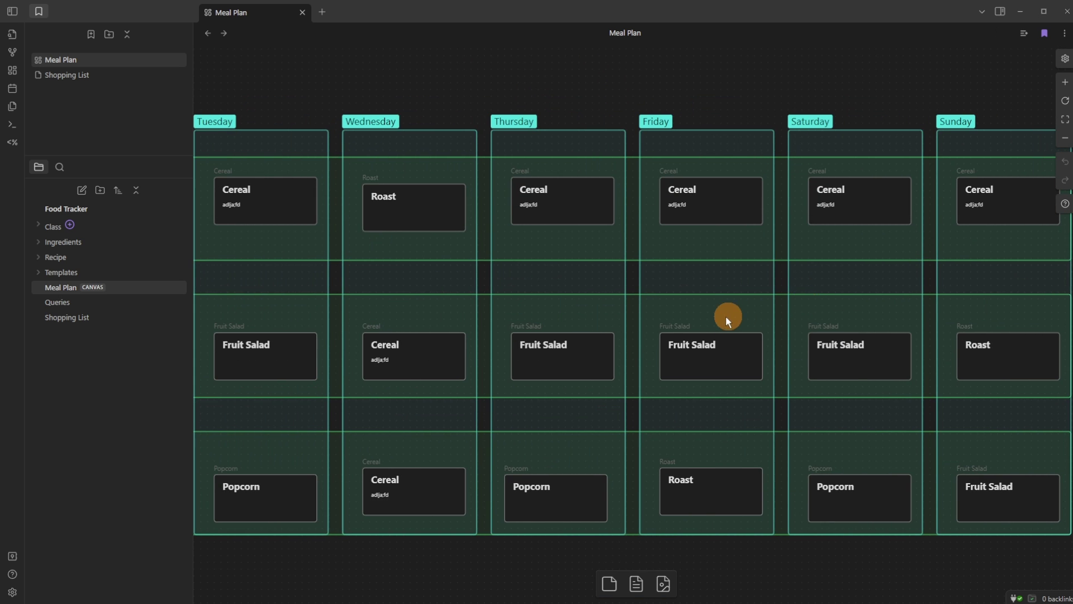
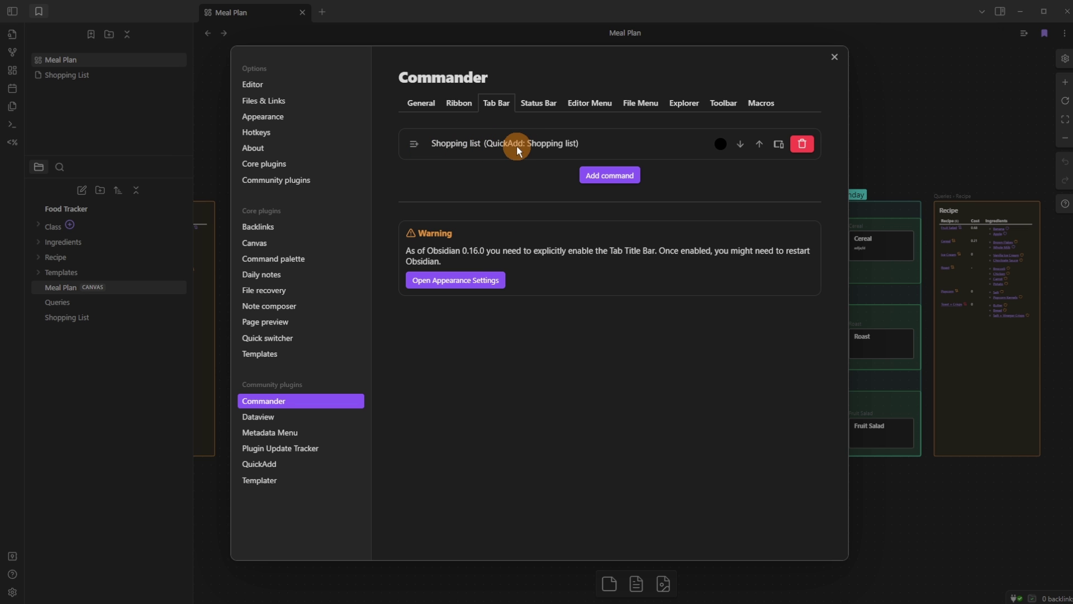
Examine the QuickAdd settings, including the configurations of the Ingredient, Recipe and Shopping list choices
{"action": "left_click", "coordinate": [282, 466]}
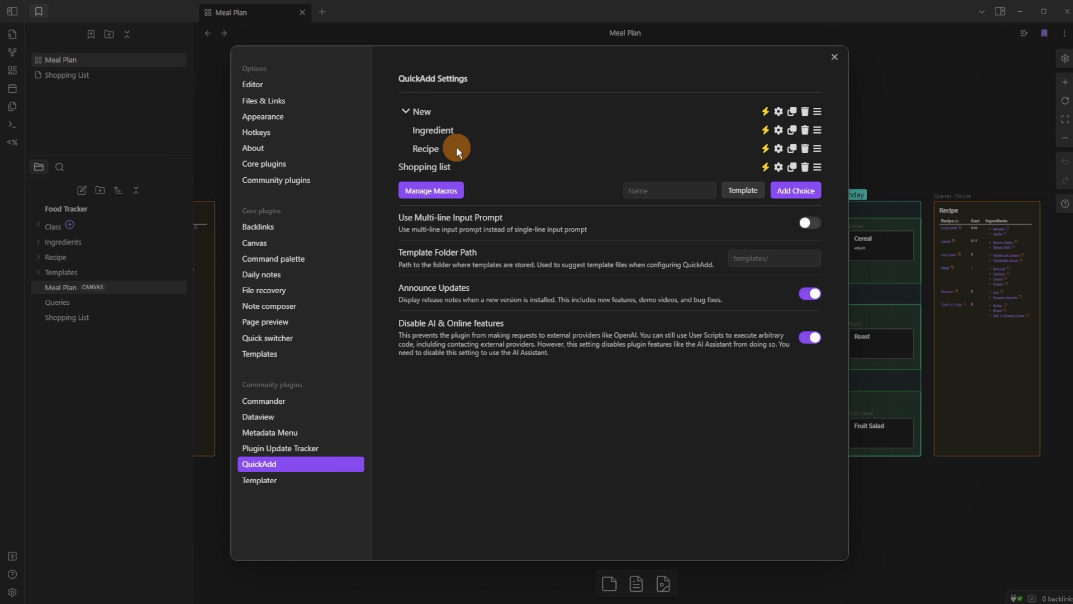
{"action": "left_click", "coordinate": [779, 129]}
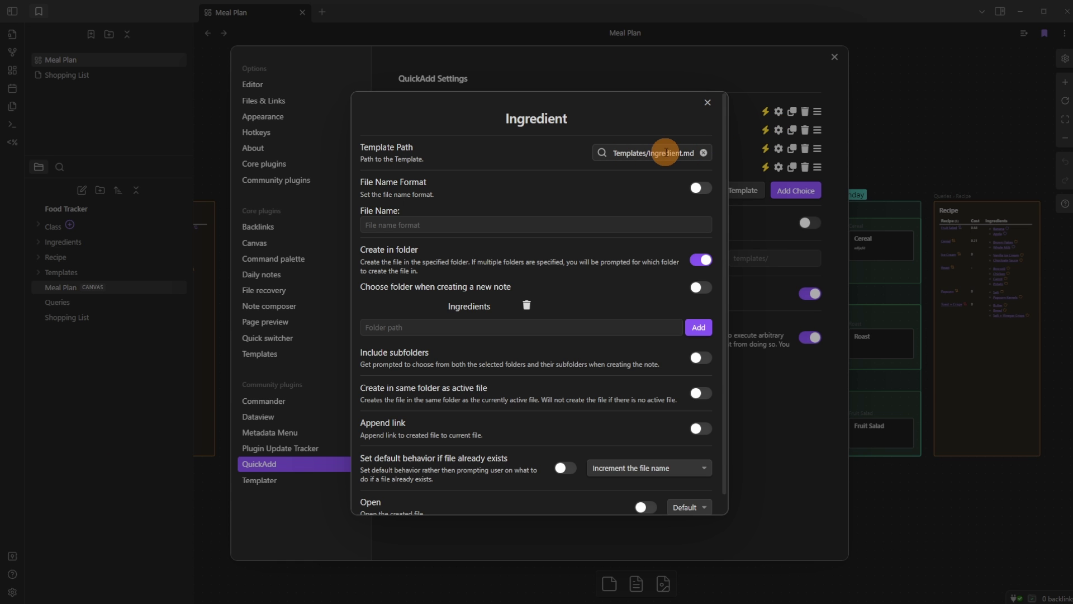
{"action": "left_click", "coordinate": [752, 162]}
{"action": "left_click", "coordinate": [779, 149]}
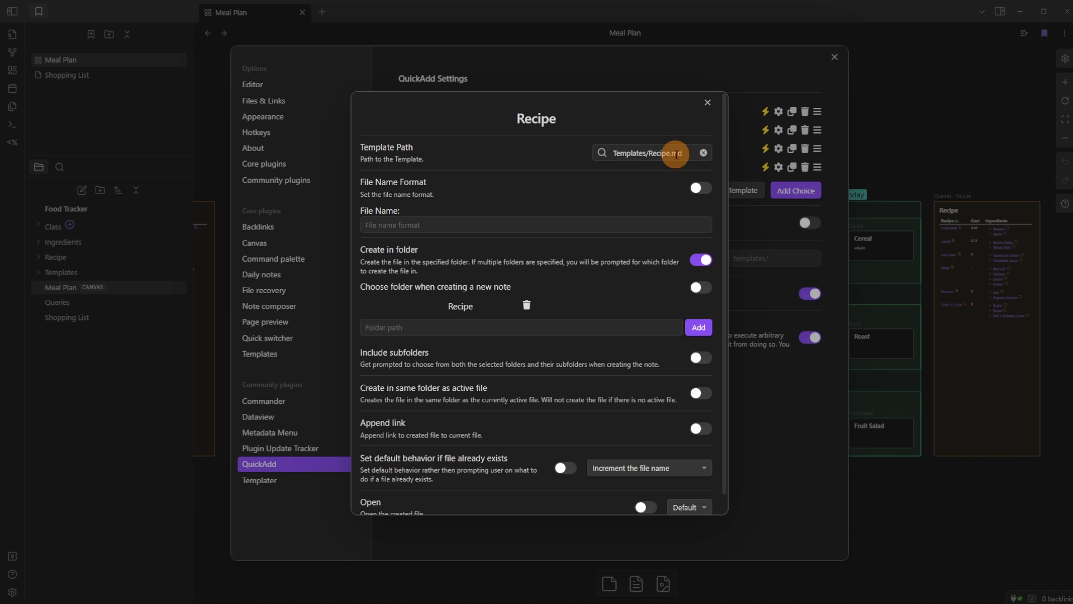
{"action": "left_click", "coordinate": [747, 159]}
{"action": "left_click", "coordinate": [778, 168]}
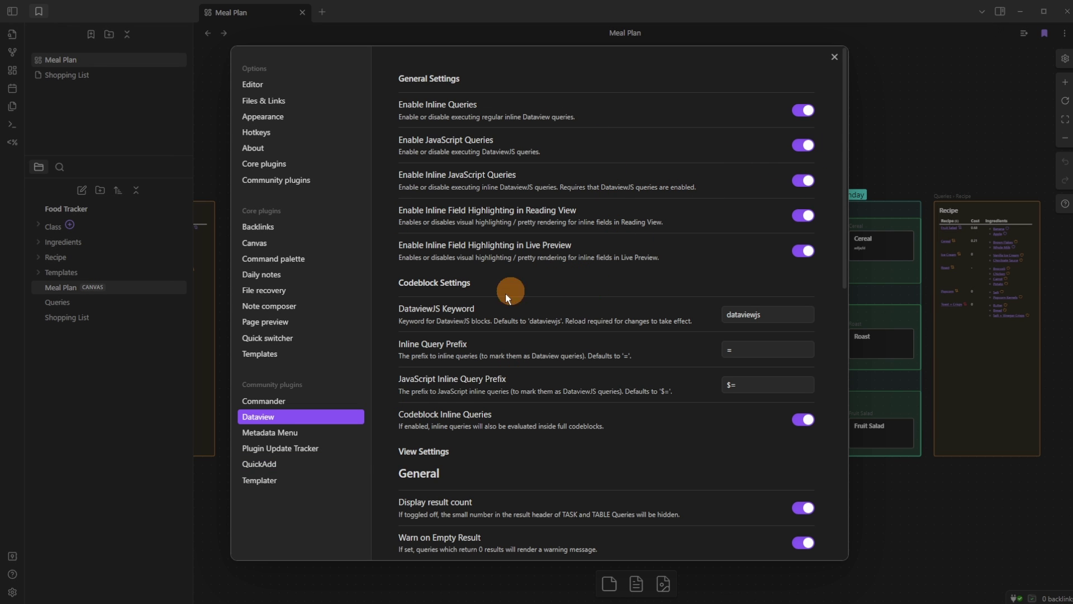
Review the Metadata Menu, Plugin Update Tracker and Templater plugin settings and close the settings window
{"action": "left_click", "coordinate": [303, 431]}
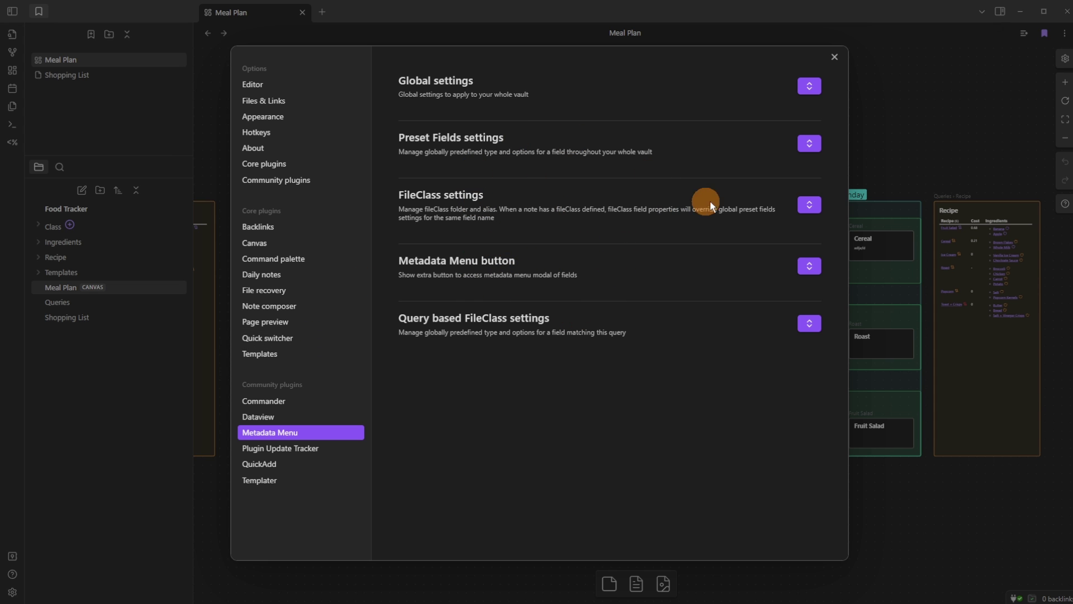
{"action": "left_click", "coordinate": [300, 448]}
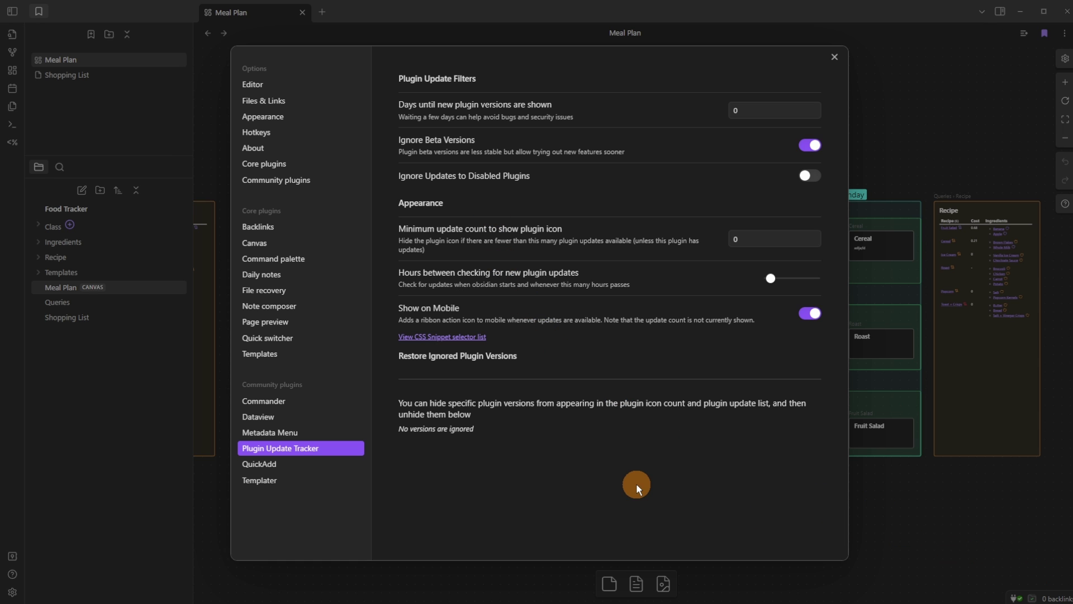
{"action": "left_click", "coordinate": [281, 484]}
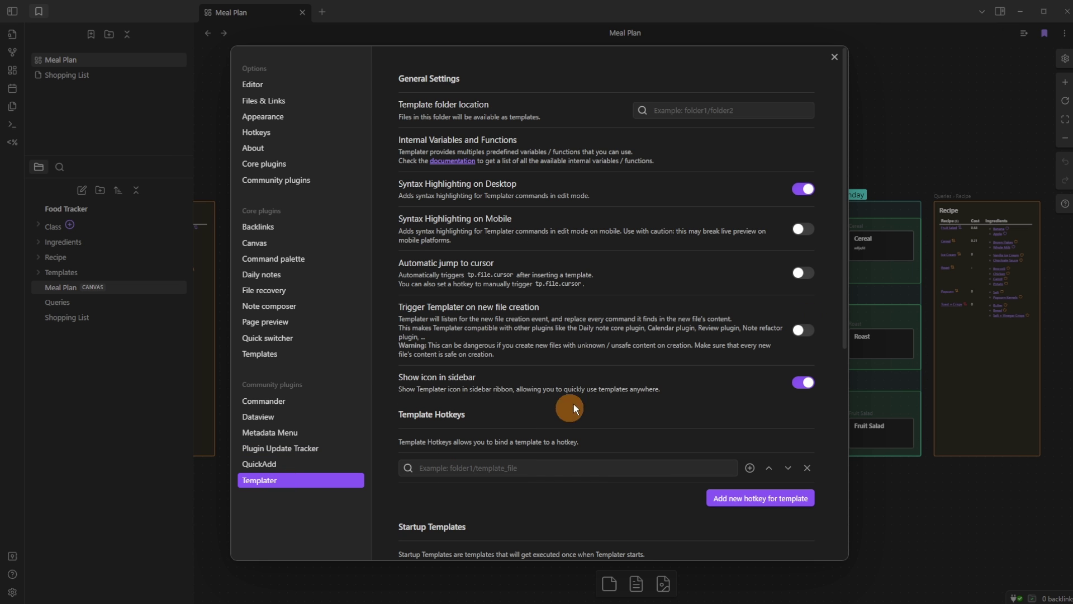
{"action": "scroll", "coordinate": [545, 392], "scroll_direction": "down", "scroll_amount": 5}
{"action": "scroll", "coordinate": [545, 391], "scroll_direction": "up", "scroll_amount": 5}
{"action": "left_click", "coordinate": [902, 139]}
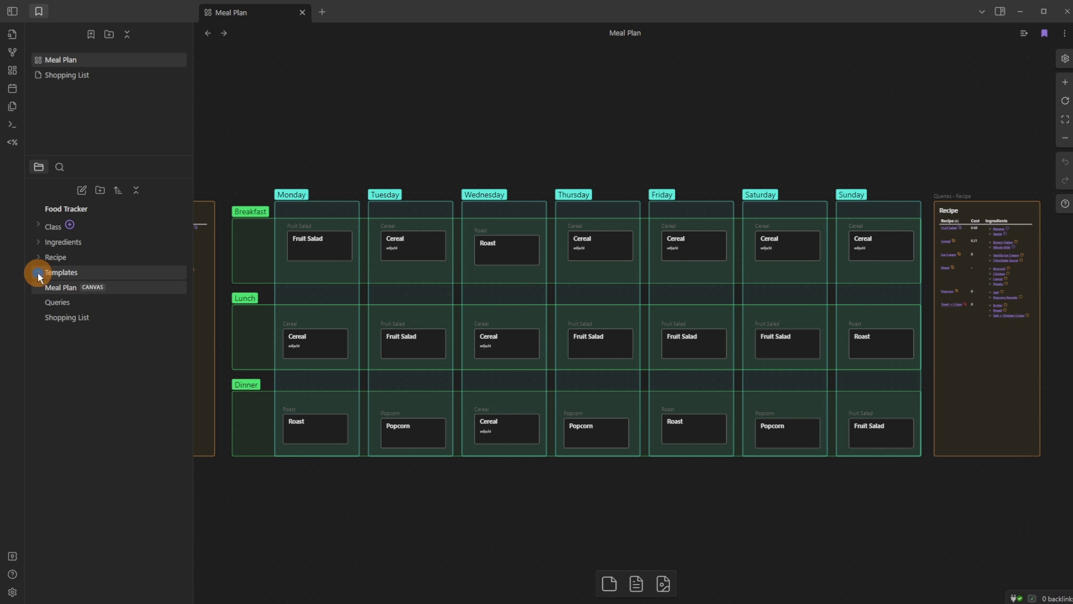
Open the Ingredient template from the Templates folder and set its Stock property to unchecked
{"action": "left_click", "coordinate": [38, 272]}
{"action": "left_click", "coordinate": [63, 288]}
{"action": "left_click", "coordinate": [456, 291]}
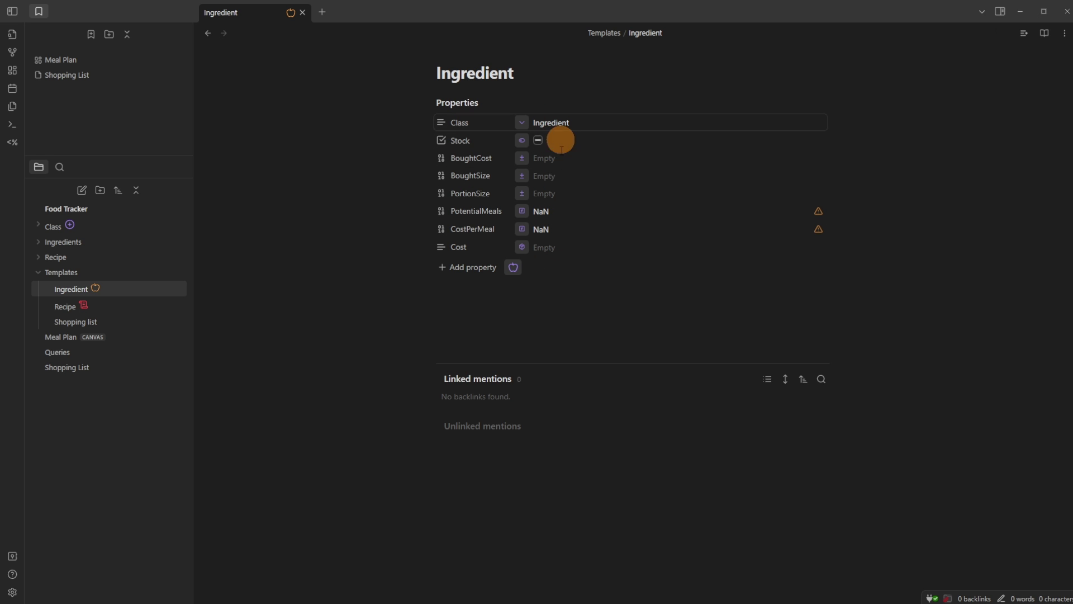
{"action": "left_click", "coordinate": [539, 140]}
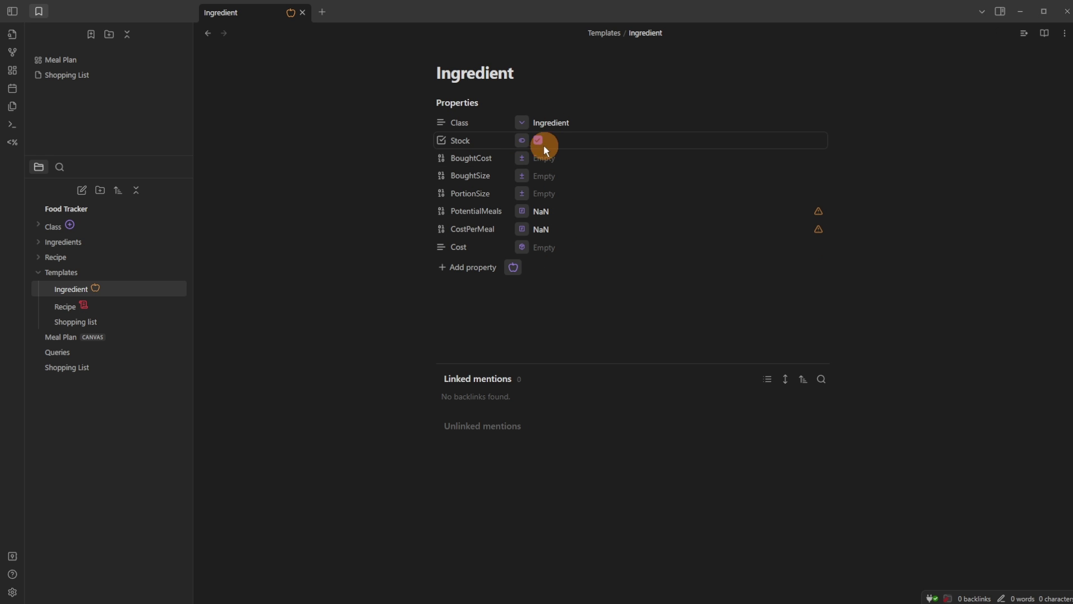
{"action": "left_click", "coordinate": [538, 141]}
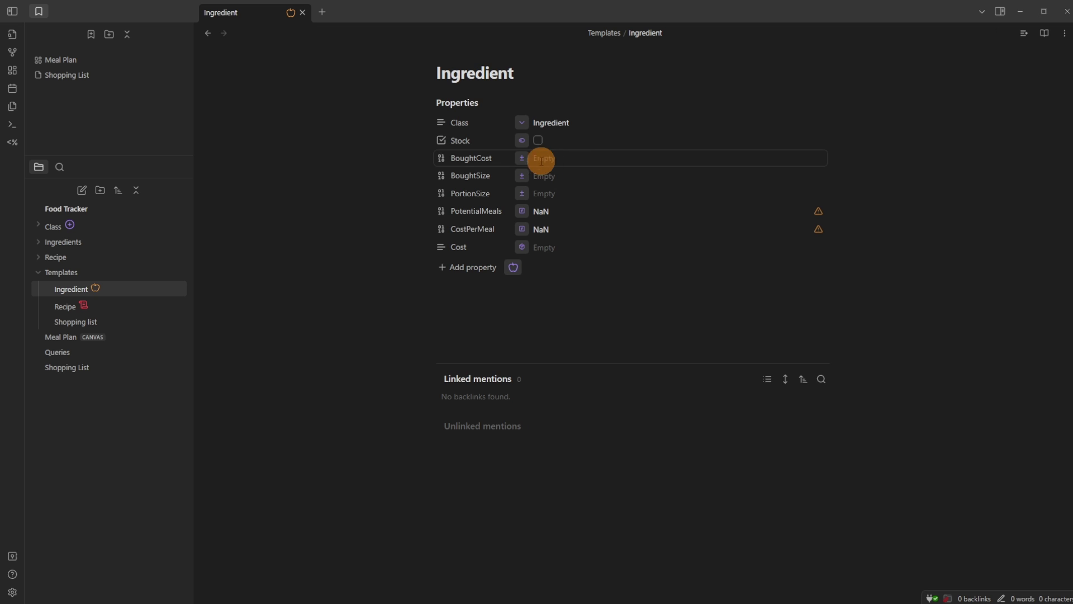
{"action": "left_click", "coordinate": [522, 159]}
{"action": "left_click", "coordinate": [470, 213]}
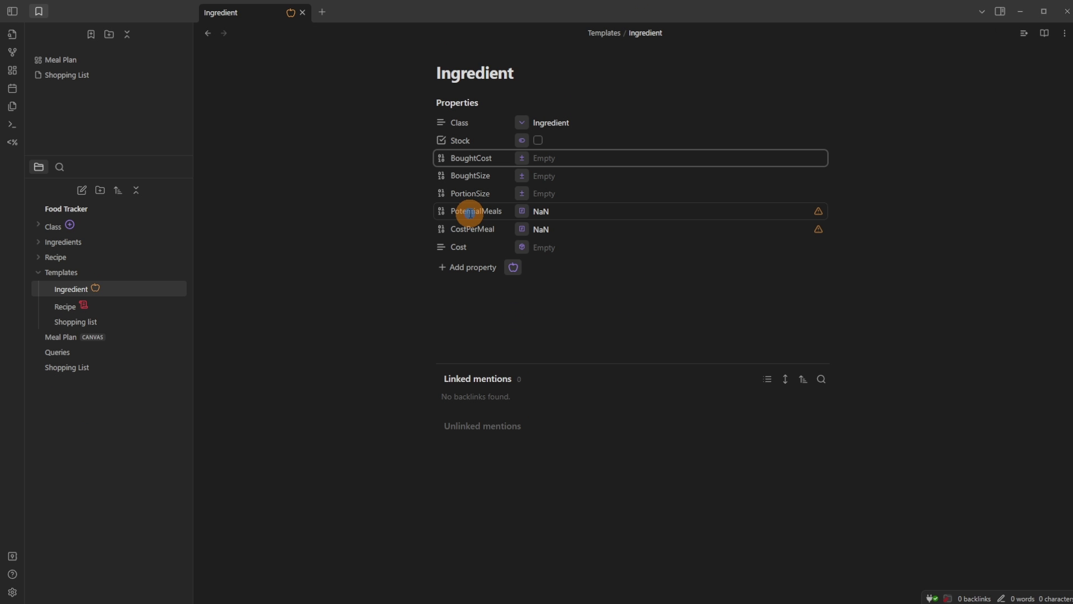
Open the Recipe template and examine the metadata fields of both the Ingredient and Recipe templates
{"action": "left_click", "coordinate": [63, 308]}
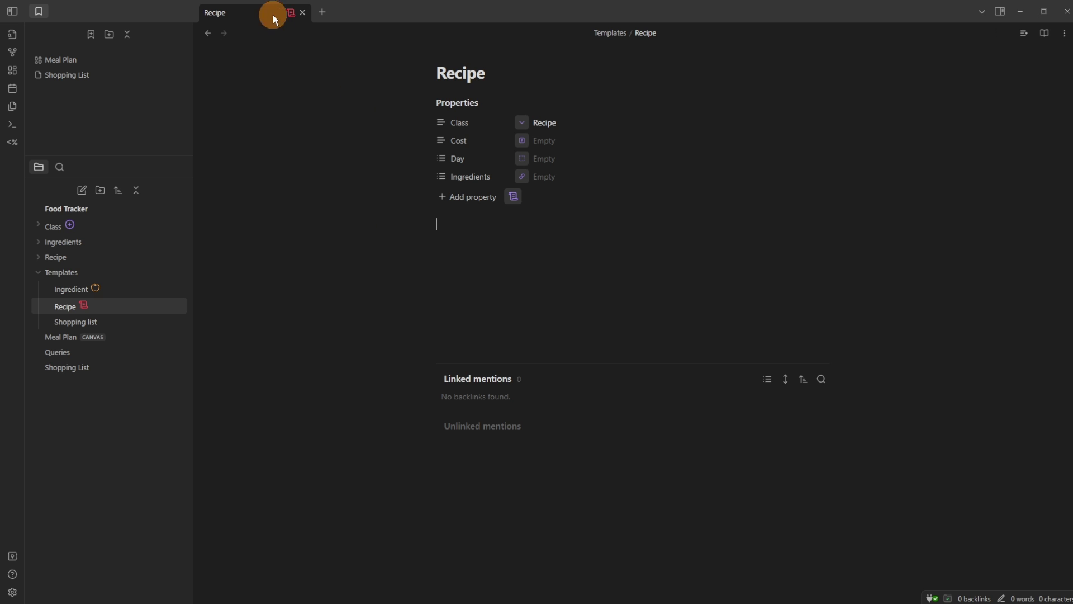
{"action": "left_click", "coordinate": [94, 289]}
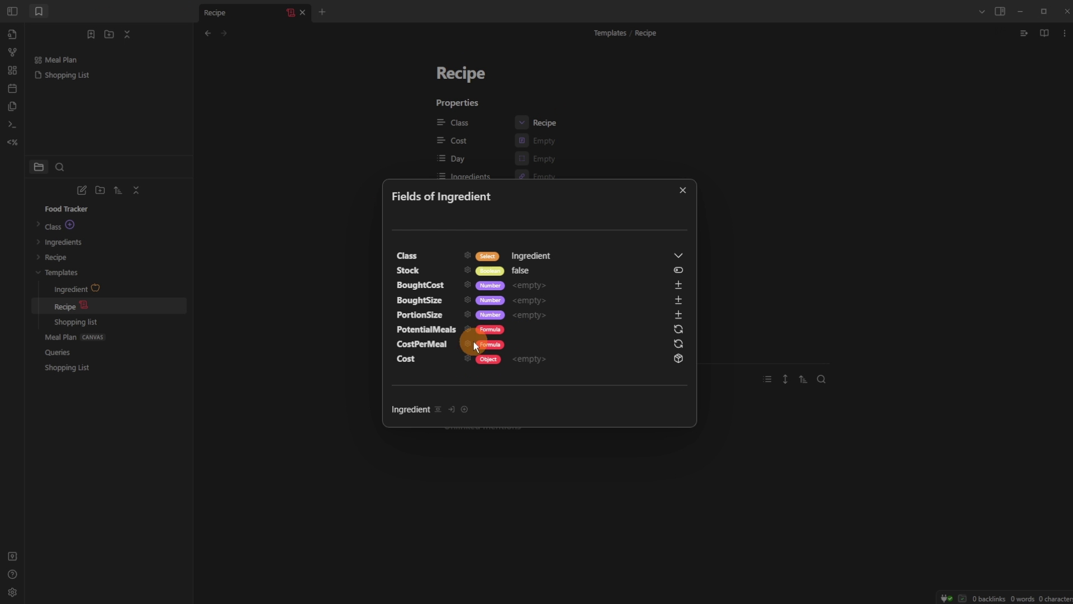
{"action": "left_click", "coordinate": [311, 261]}
{"action": "left_click", "coordinate": [513, 196]}
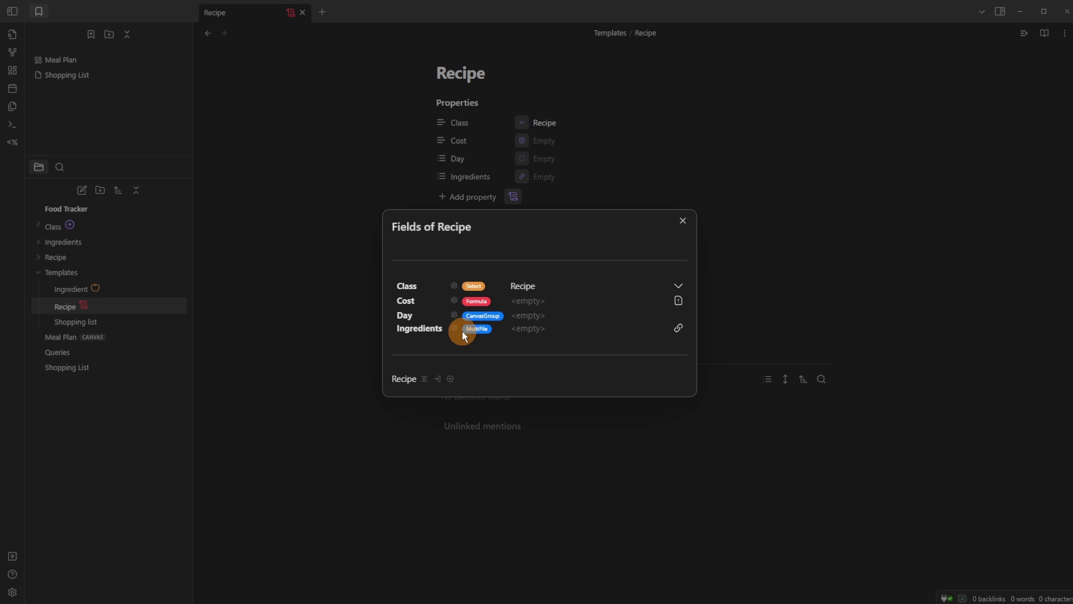
{"action": "left_click", "coordinate": [315, 264]}
Look through the notes in the Ingredients and Recipe folders and collapse both folders
{"action": "left_click", "coordinate": [59, 242]}
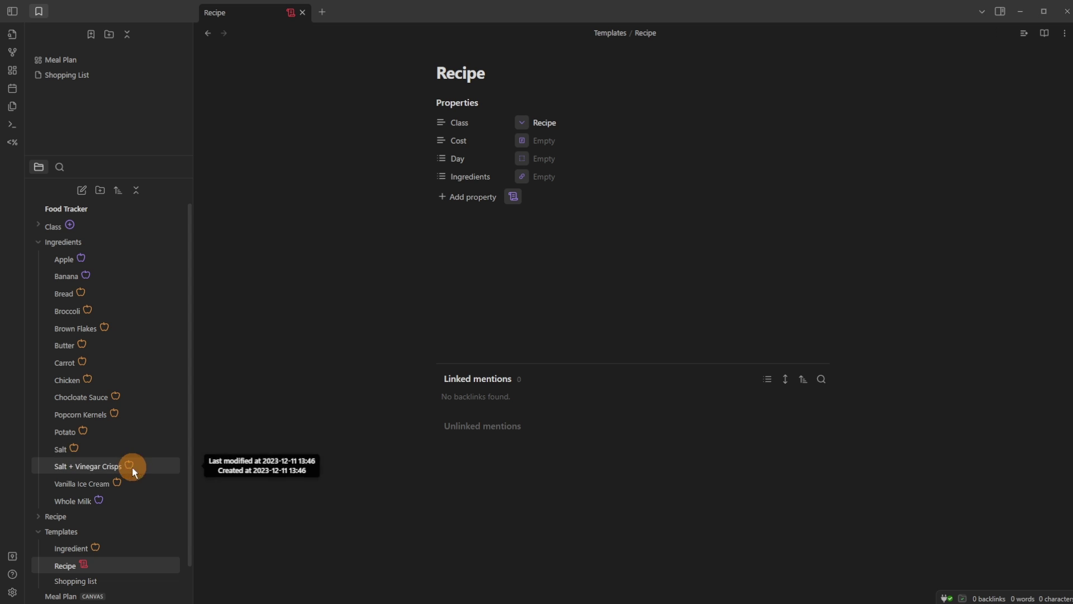
{"action": "left_click", "coordinate": [62, 242]}
{"action": "left_click", "coordinate": [56, 257]}
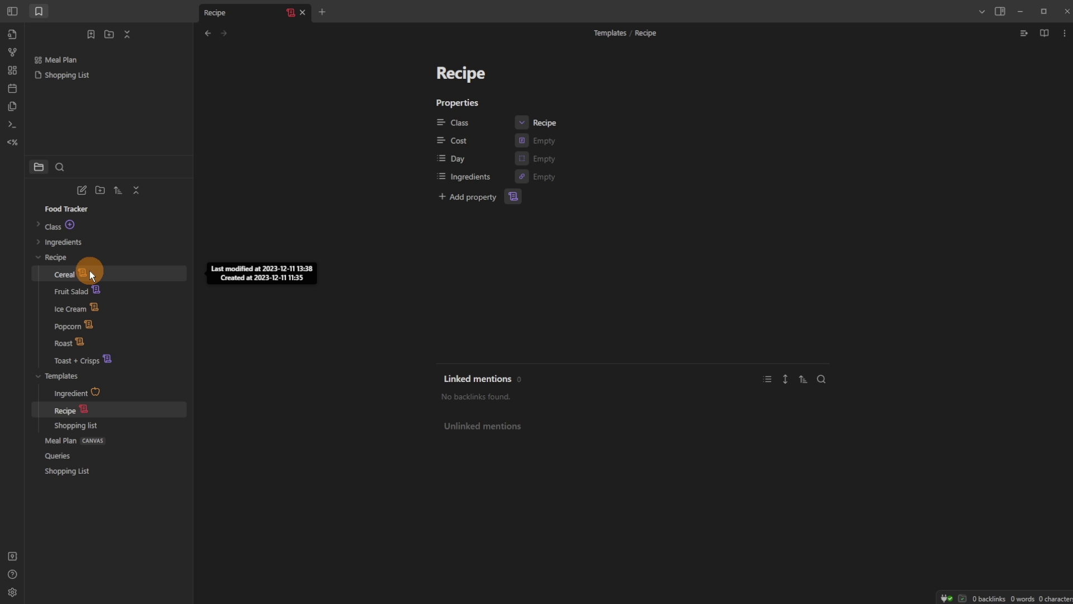
{"action": "left_click", "coordinate": [41, 257]}
Open the Shopping list template and examine its Templater script with the Dataview query for out-of-stock ingredients
{"action": "left_click", "coordinate": [76, 321]}
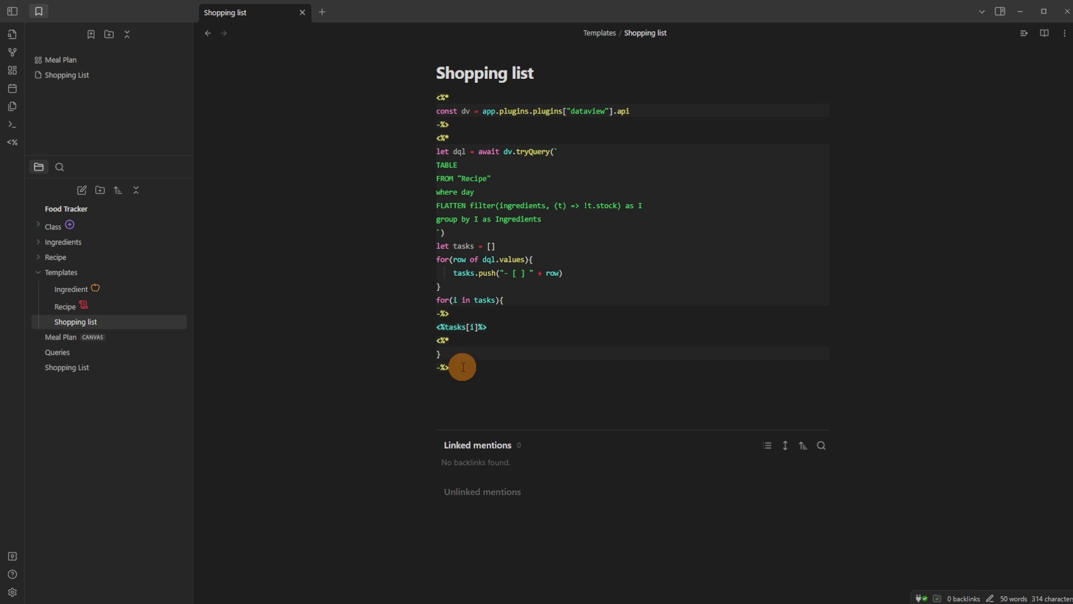
{"action": "left_click_drag", "start_coordinate": [462, 366], "coordinate": [408, 93]}
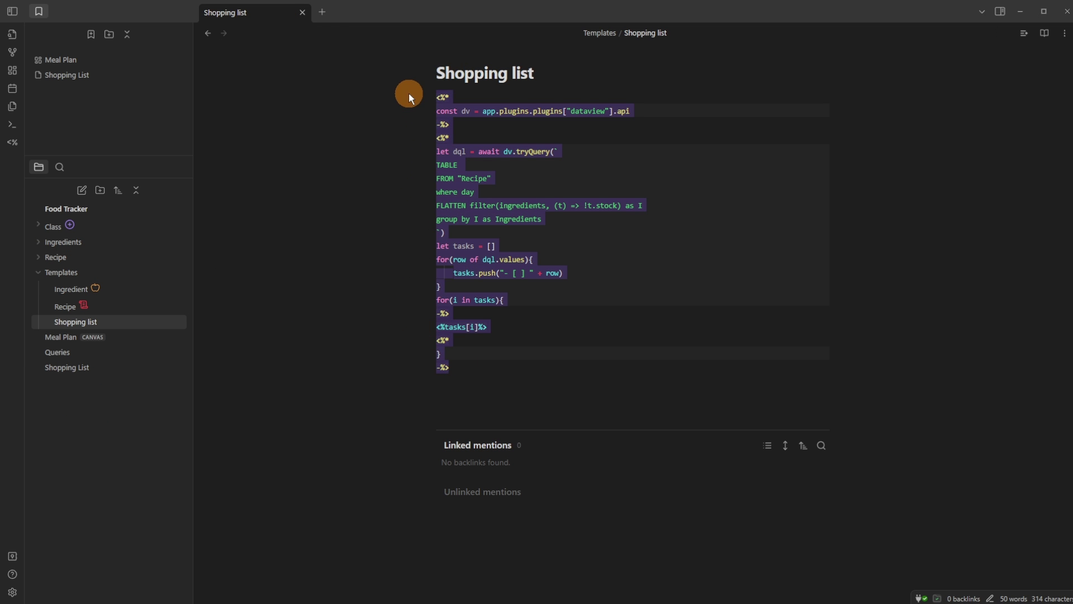
{"action": "left_click", "coordinate": [477, 124]}
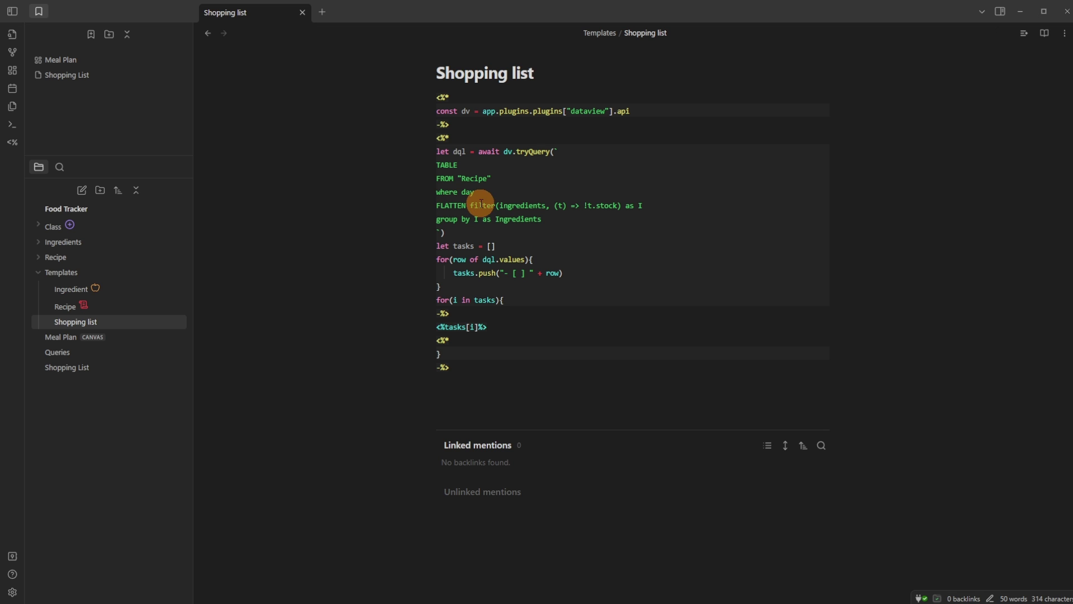
Return to the Meal Plan canvas and examine its Shopping list card of ingredients, stock and recipes
{"action": "left_click", "coordinate": [596, 206]}
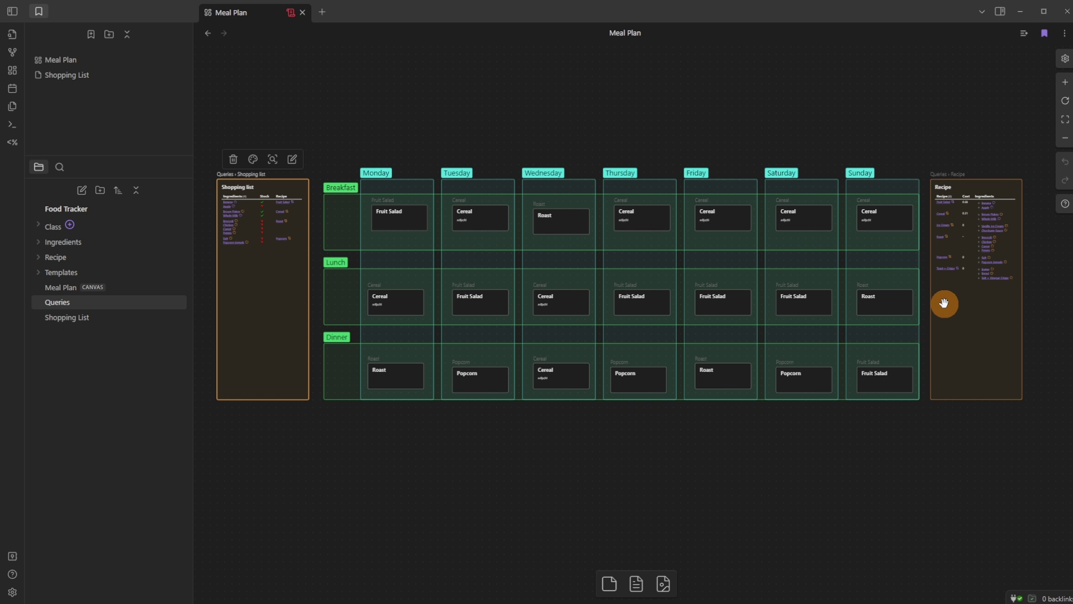
{"action": "left_click", "coordinate": [944, 303]}
{"action": "left_click", "coordinate": [280, 311]}
{"action": "scroll", "coordinate": [280, 311], "scroll_direction": "up", "scroll_amount": 5}
{"action": "left_click_drag", "start_coordinate": [429, 331], "coordinate": [536, 405]}
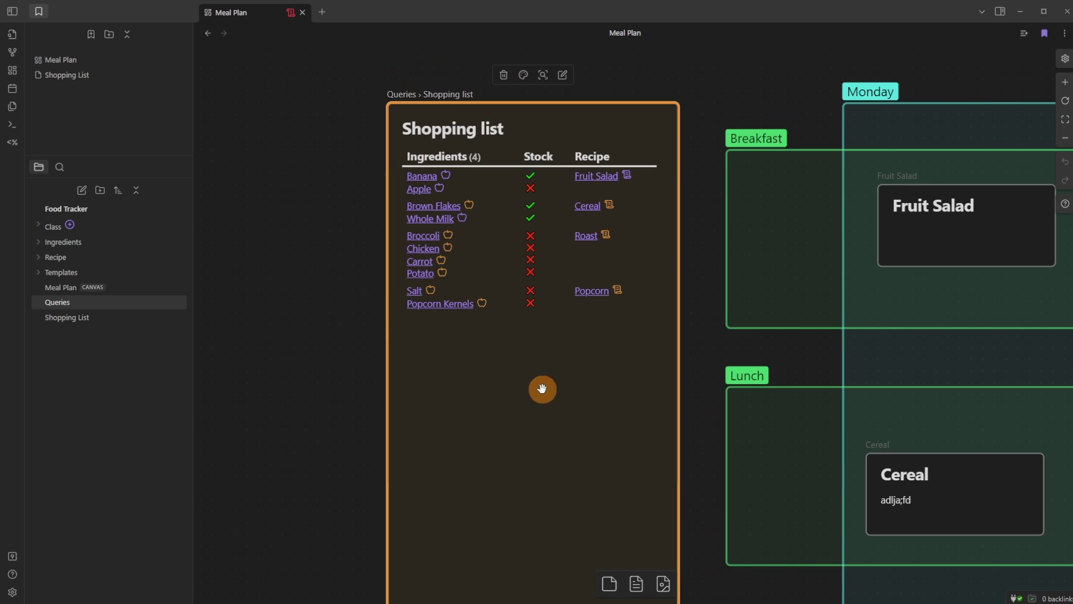
{"action": "left_click", "coordinate": [340, 298]}
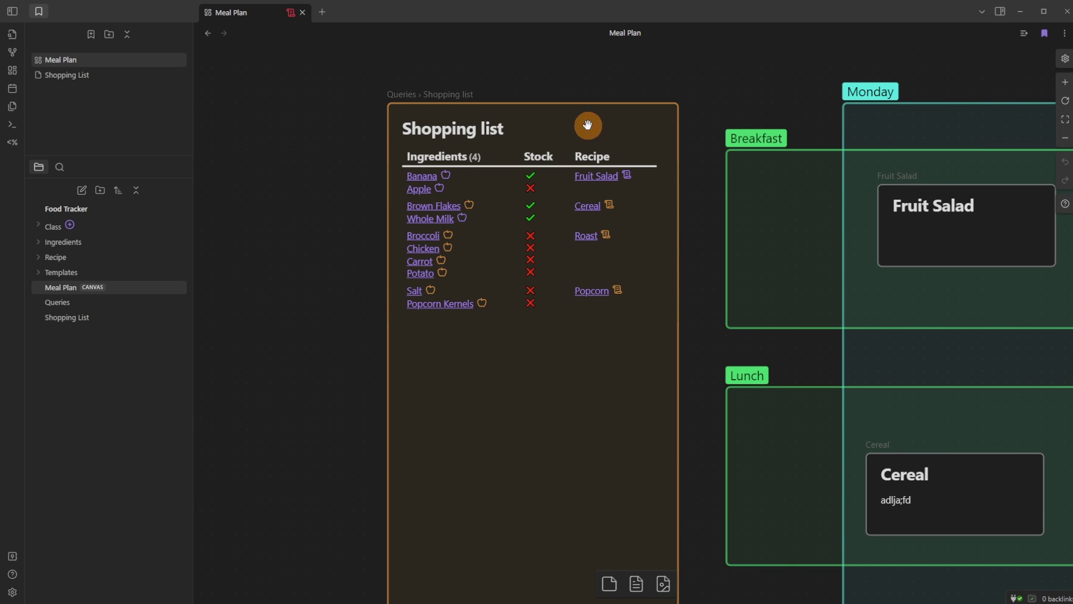
Open the Queries note and examine the Dataview code behind its Shopping list table
{"action": "left_click", "coordinate": [87, 308]}
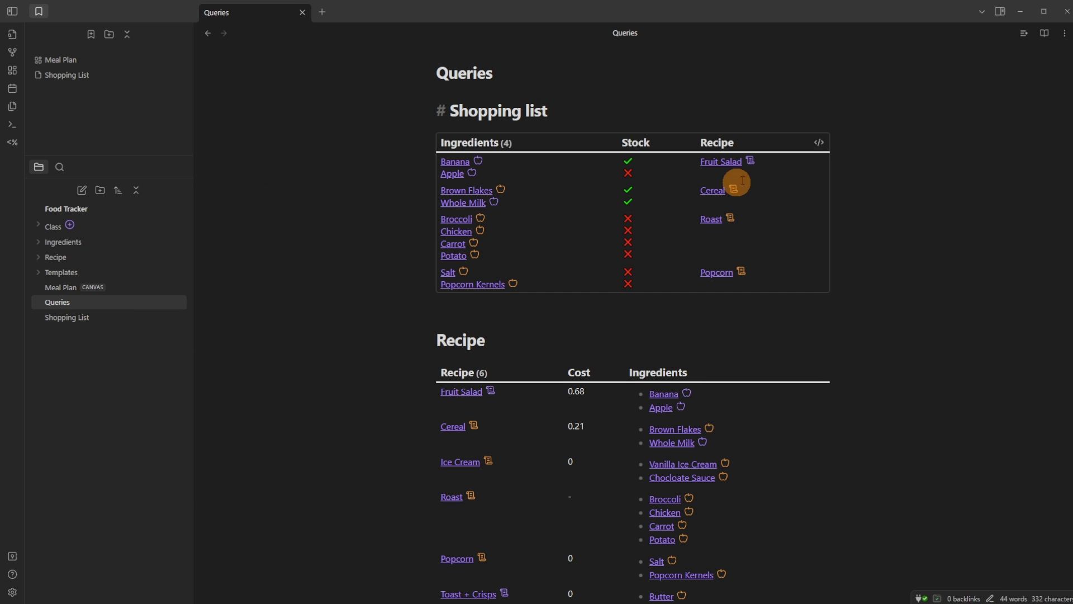
{"action": "left_click", "coordinate": [818, 143]}
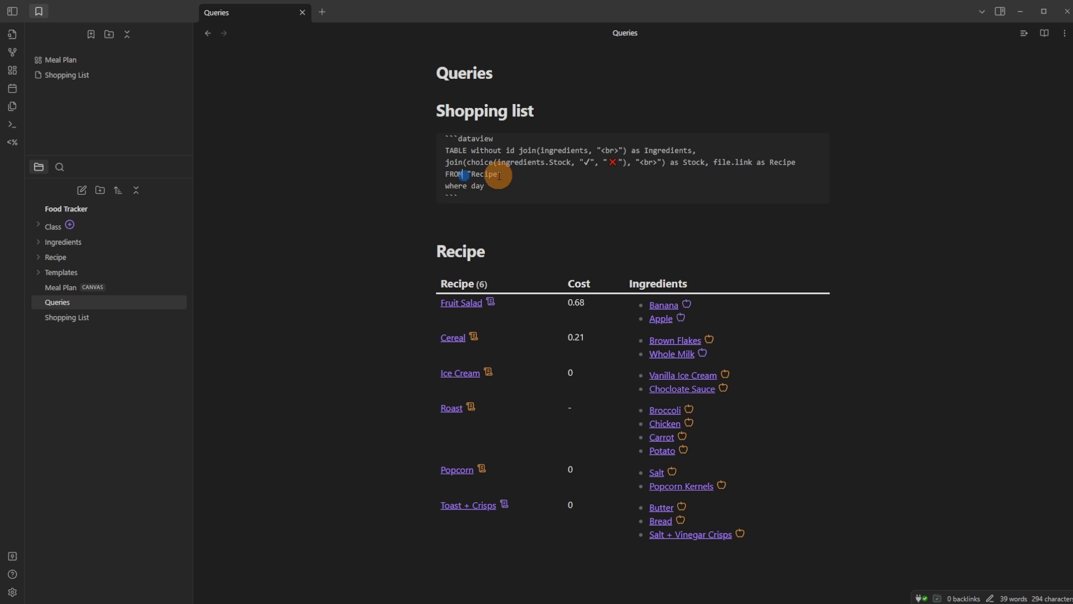
{"action": "left_click", "coordinate": [518, 162]}
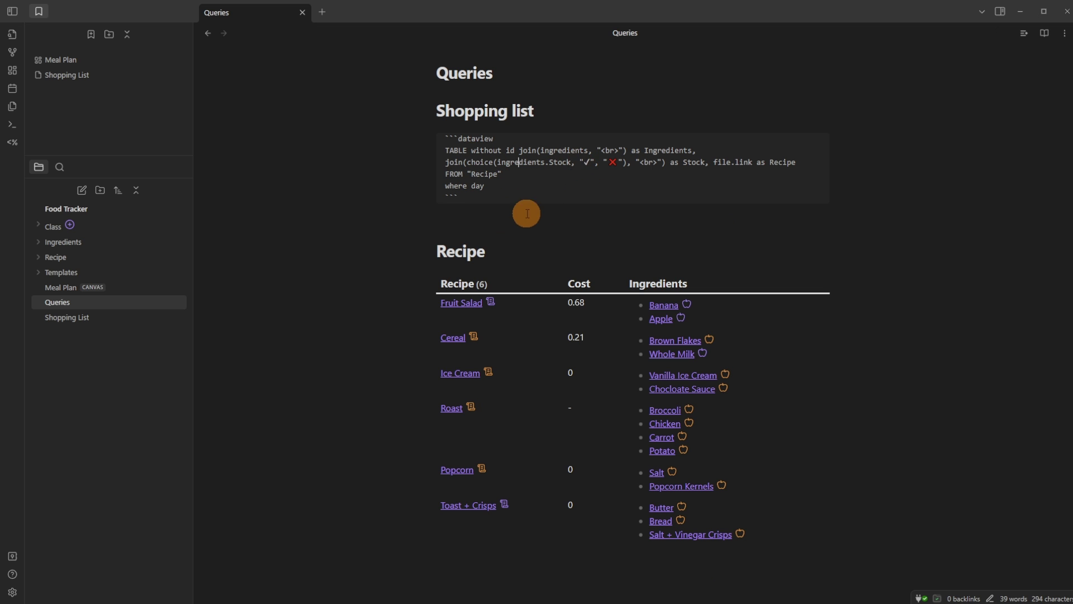
{"action": "left_click", "coordinate": [498, 218]}
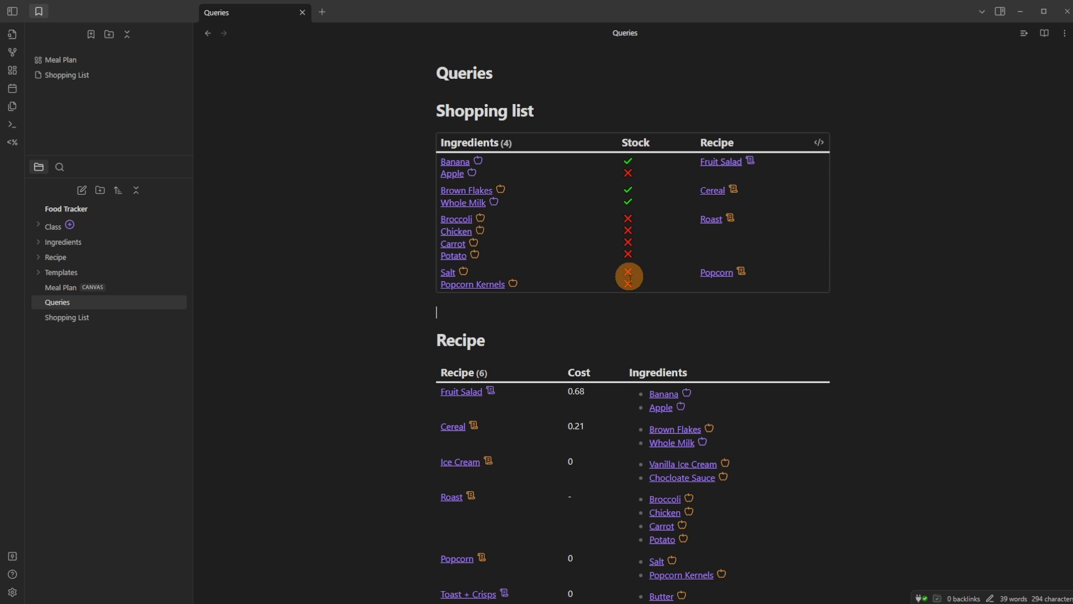
Examine the Dataview code and the rendered table in the Recipe section of the Queries note
{"action": "scroll", "coordinate": [628, 319], "scroll_direction": "down", "scroll_amount": 2}
{"action": "left_click", "coordinate": [511, 296]}
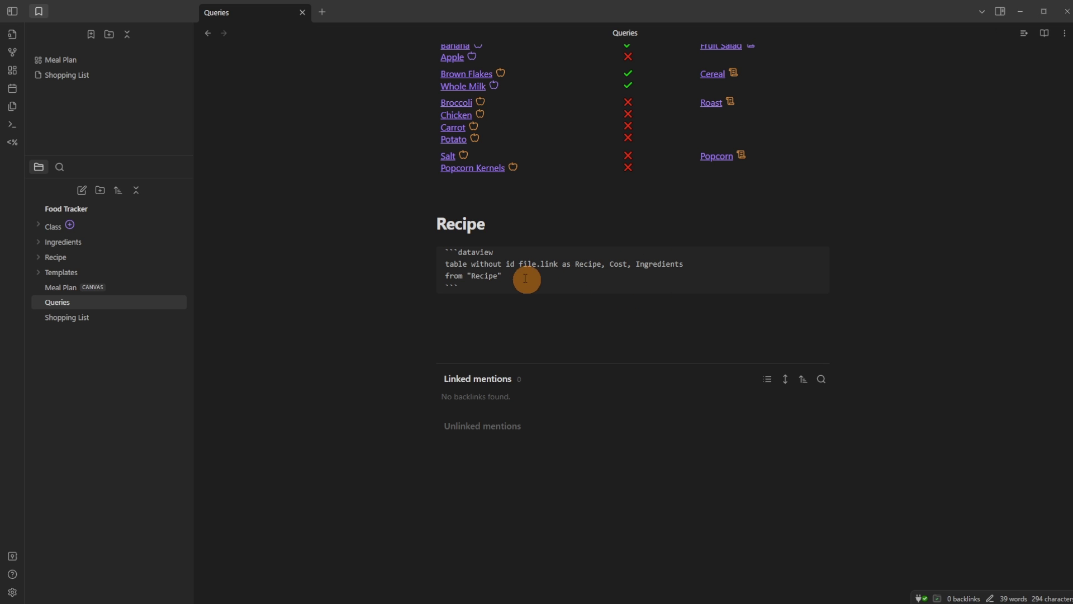
{"action": "left_click", "coordinate": [514, 237]}
{"action": "scroll", "coordinate": [513, 236], "scroll_direction": "down", "scroll_amount": 2}
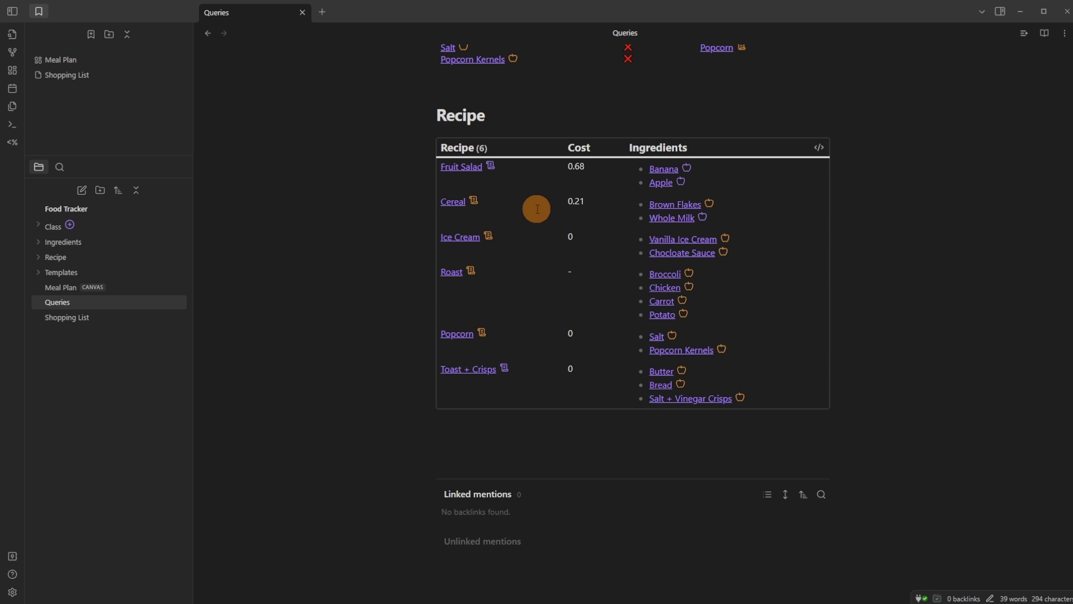
{"action": "scroll", "coordinate": [534, 202], "scroll_direction": "up", "scroll_amount": 2}
Open the Ingredient class from the Class folder and display its fileclass fields
{"action": "left_click", "coordinate": [55, 257]}
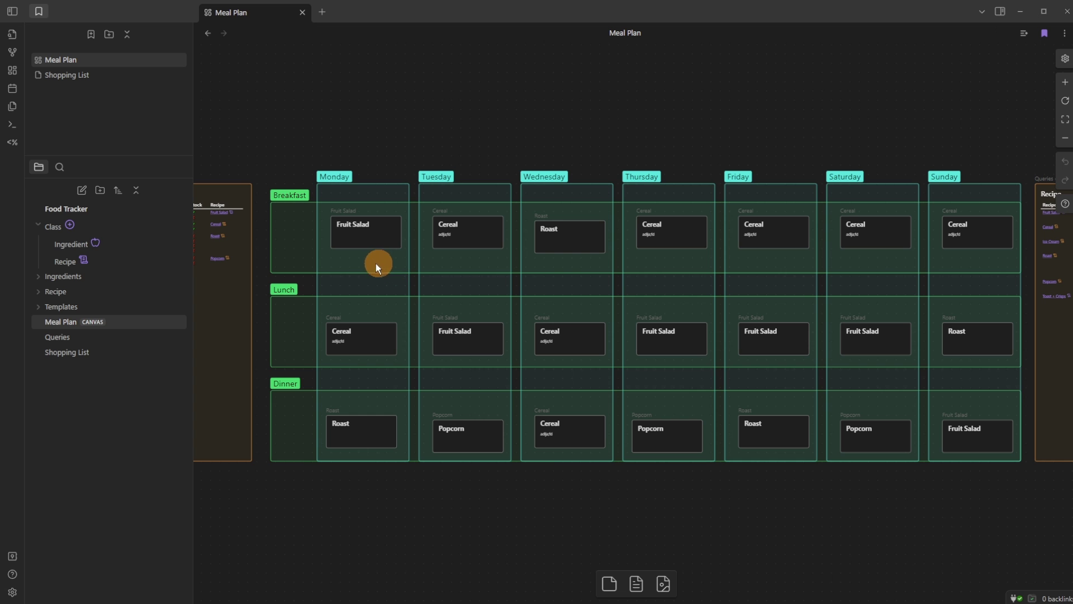
{"action": "left_click", "coordinate": [68, 245]}
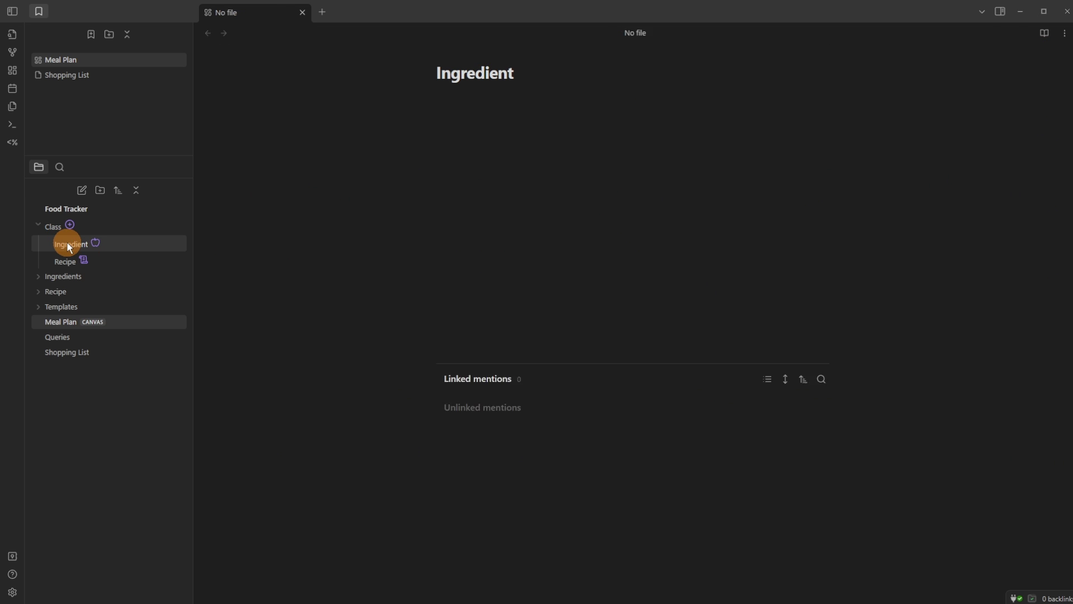
{"action": "left_click", "coordinate": [293, 12]}
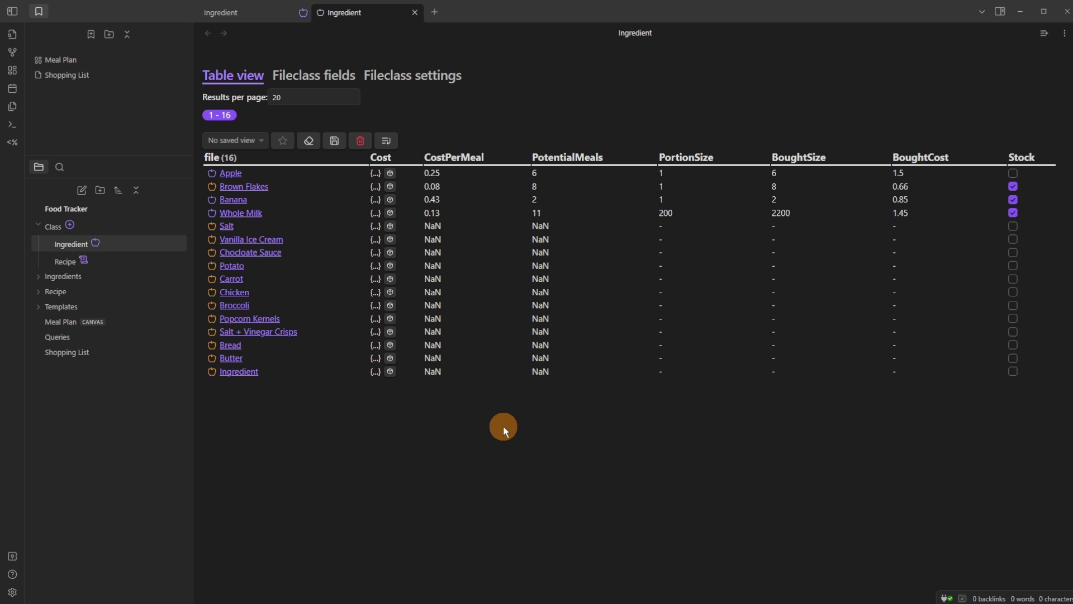
{"action": "left_click", "coordinate": [296, 76]}
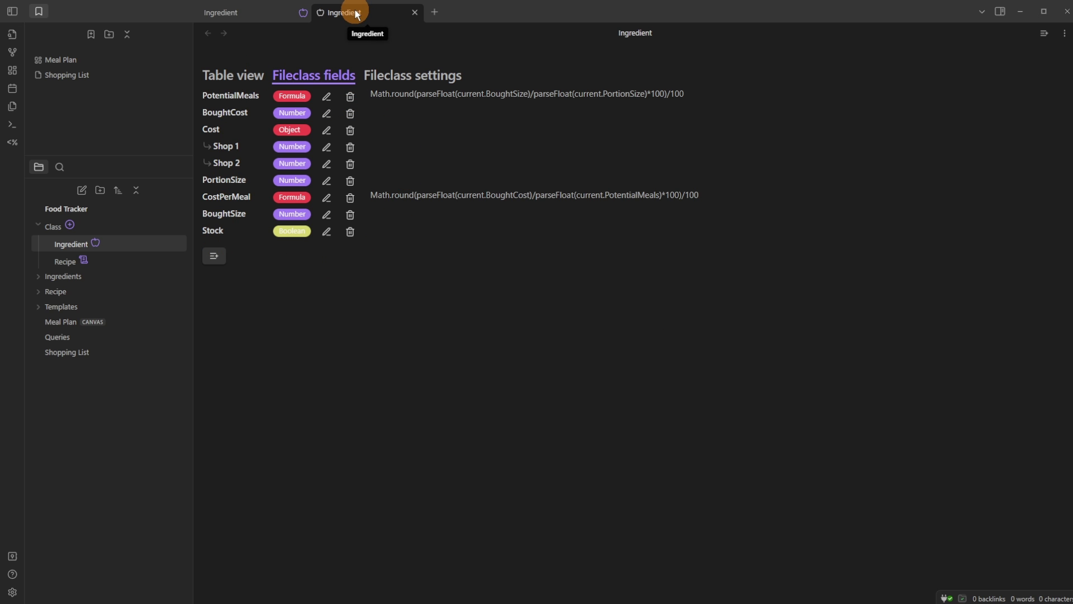
Open the metadata fields of the Apple ingredient and insert the missing Shop 1 and Shop 2 fields under Cost
{"action": "left_click", "coordinate": [63, 276]}
{"action": "left_click", "coordinate": [81, 292]}
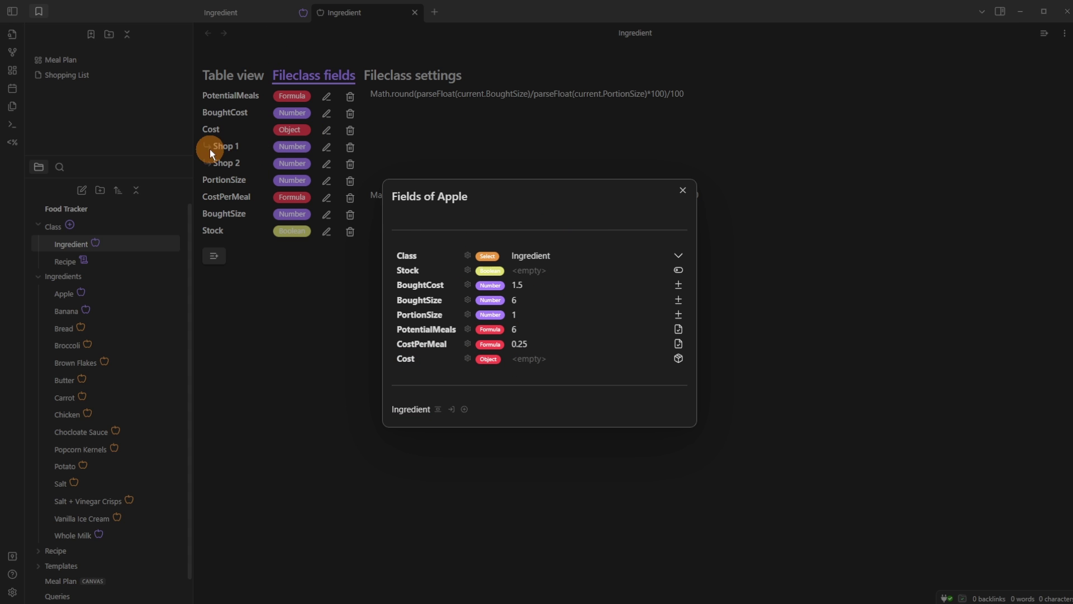
{"action": "left_click", "coordinate": [679, 359]}
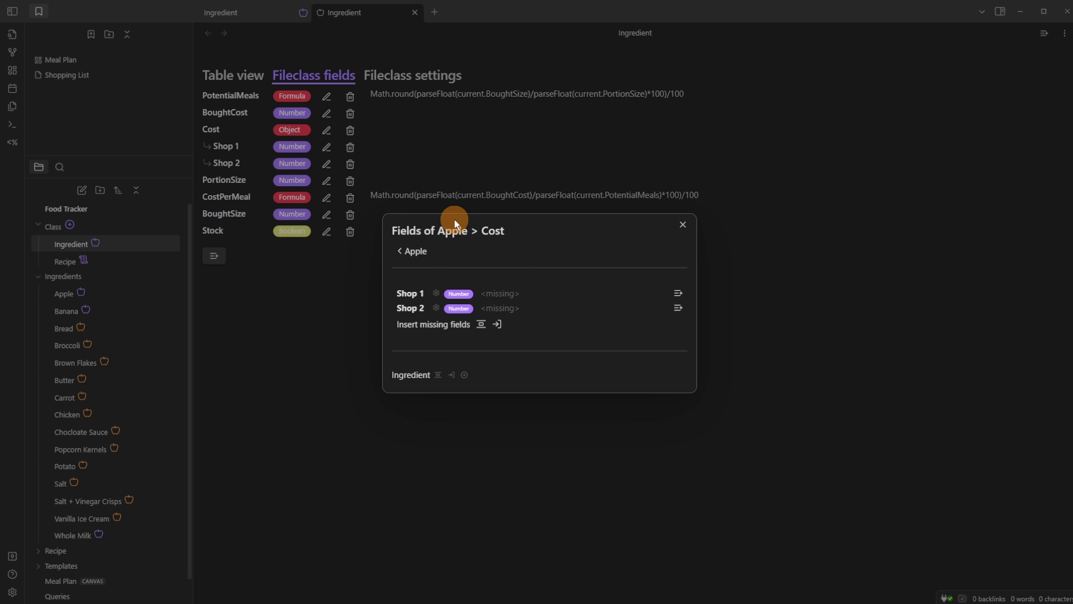
{"action": "left_click", "coordinate": [482, 323]}
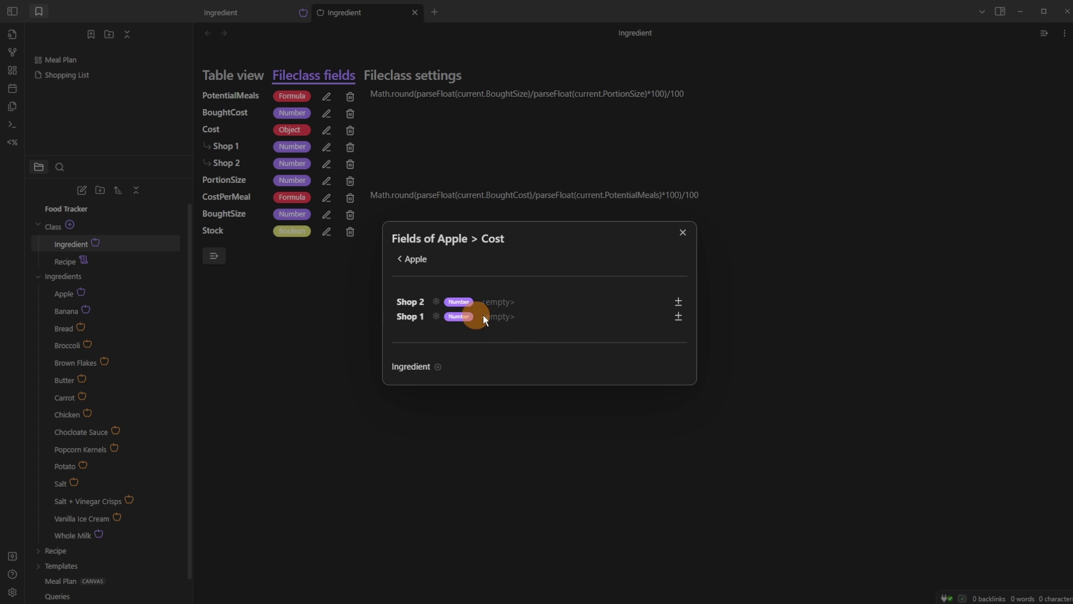
Open the Apple note, inspect the nested Shop 1 and Shop 2 costs in source mode, and return to the properties view
{"action": "left_click", "coordinate": [544, 314]}
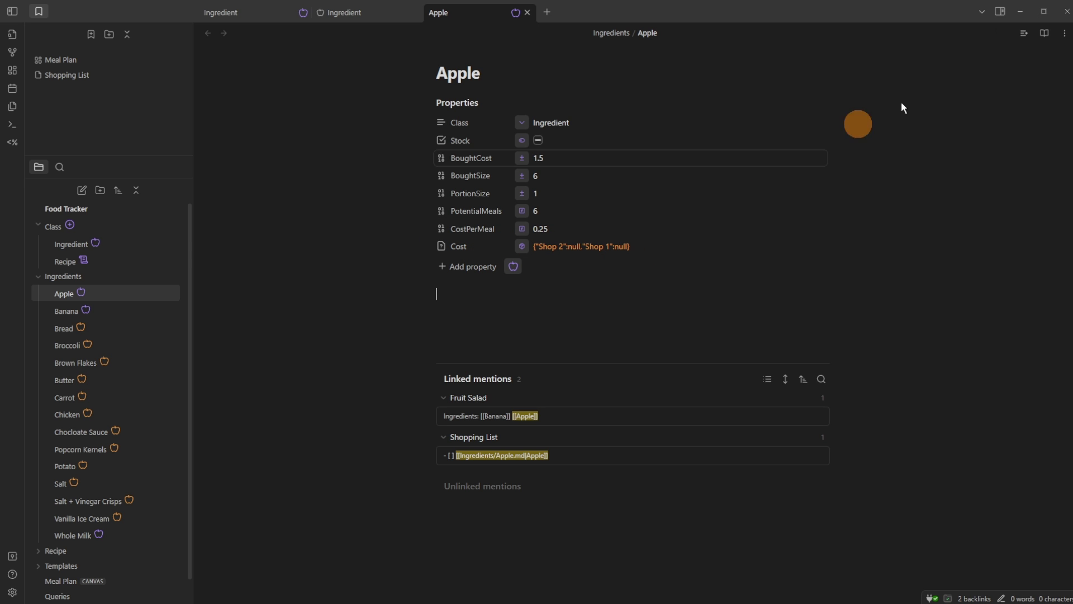
{"action": "left_click", "coordinate": [1064, 33]}
{"action": "left_click", "coordinate": [1015, 78]}
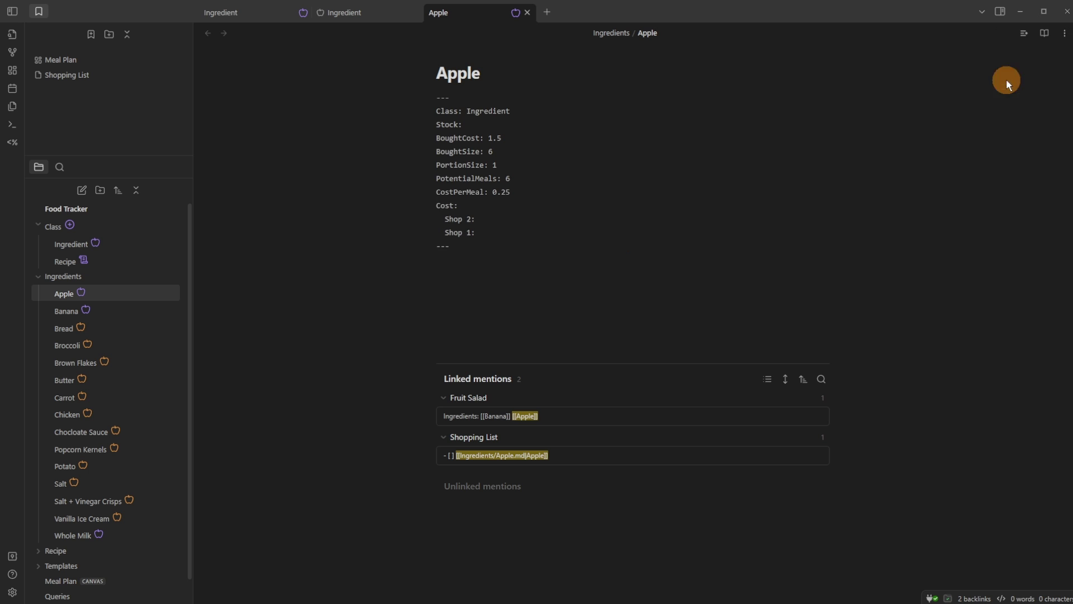
{"action": "left_click", "coordinate": [479, 219]}
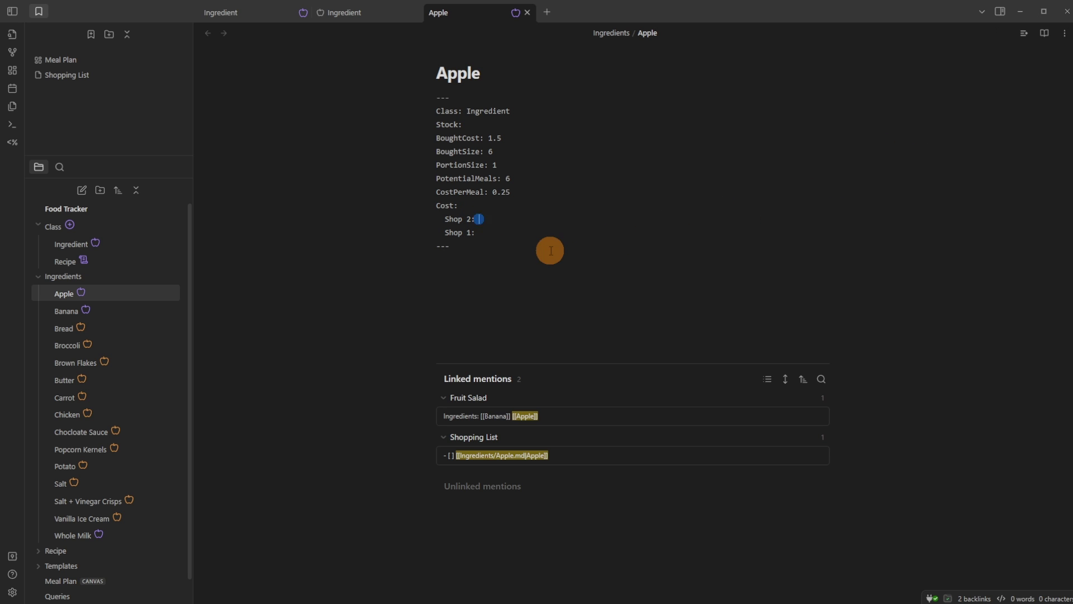
{"action": "left_click", "coordinate": [500, 234]}
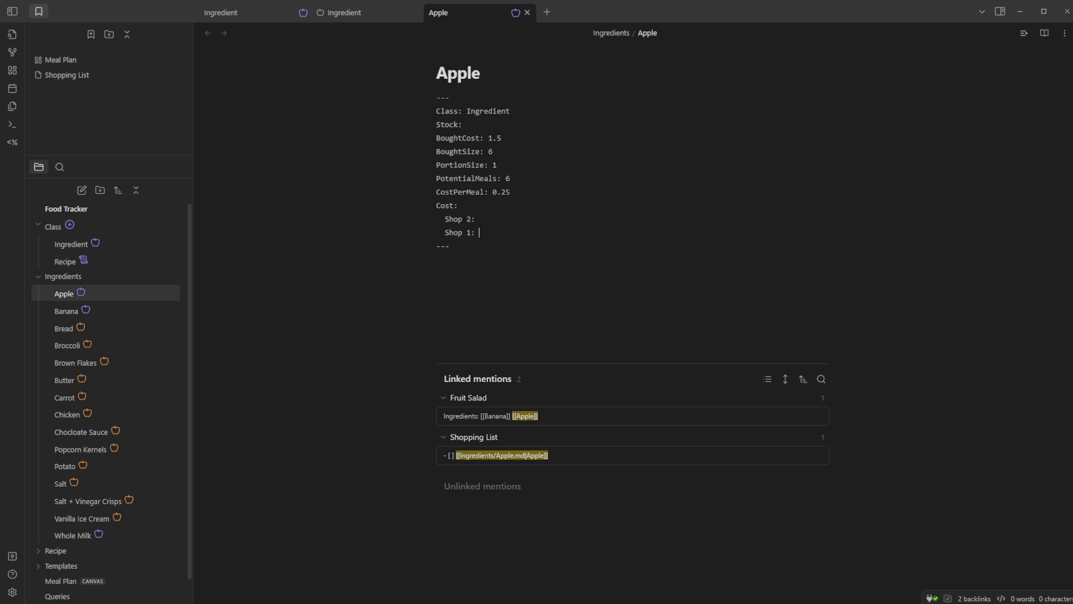
{"action": "left_click", "coordinate": [1065, 33]}
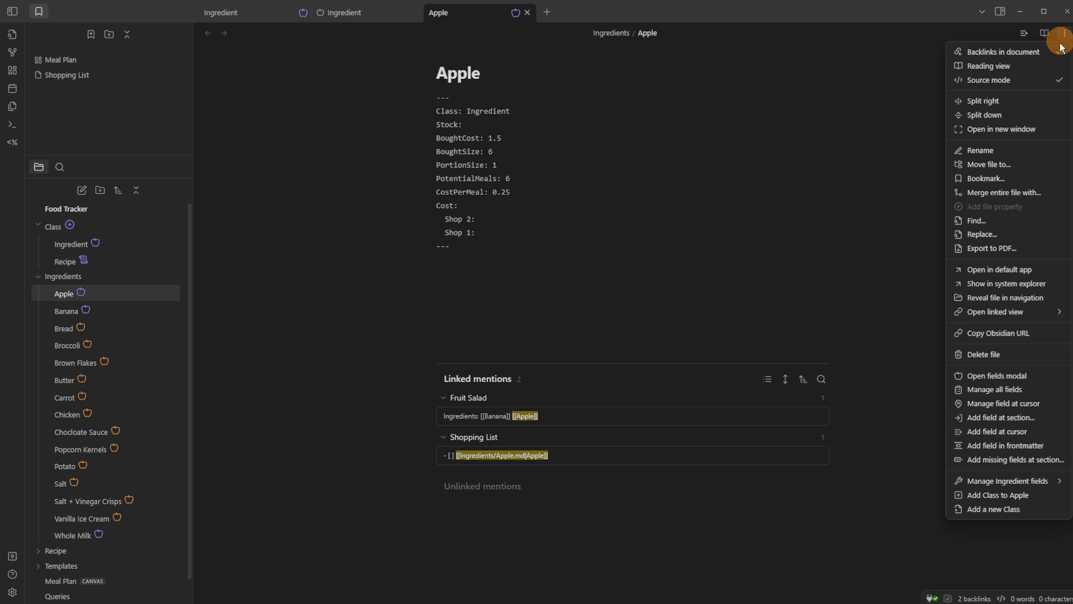
{"action": "left_click", "coordinate": [1025, 79]}
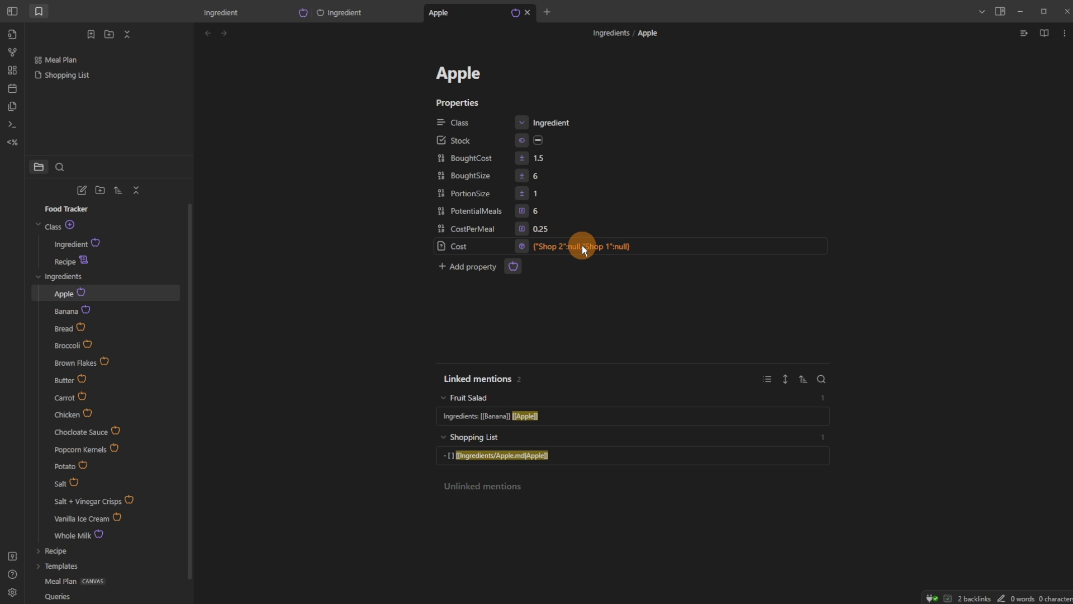
Toggle Apple's Stock field to true and back to false through its fields dialog, and close the Apple note
{"action": "left_click", "coordinate": [515, 12]}
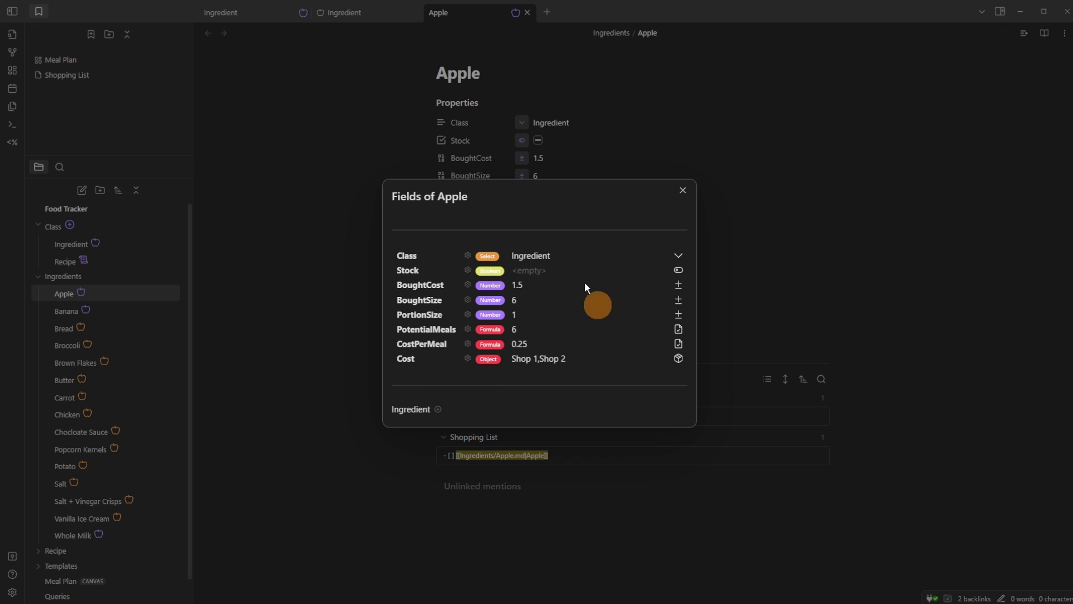
{"action": "left_click", "coordinate": [678, 270]}
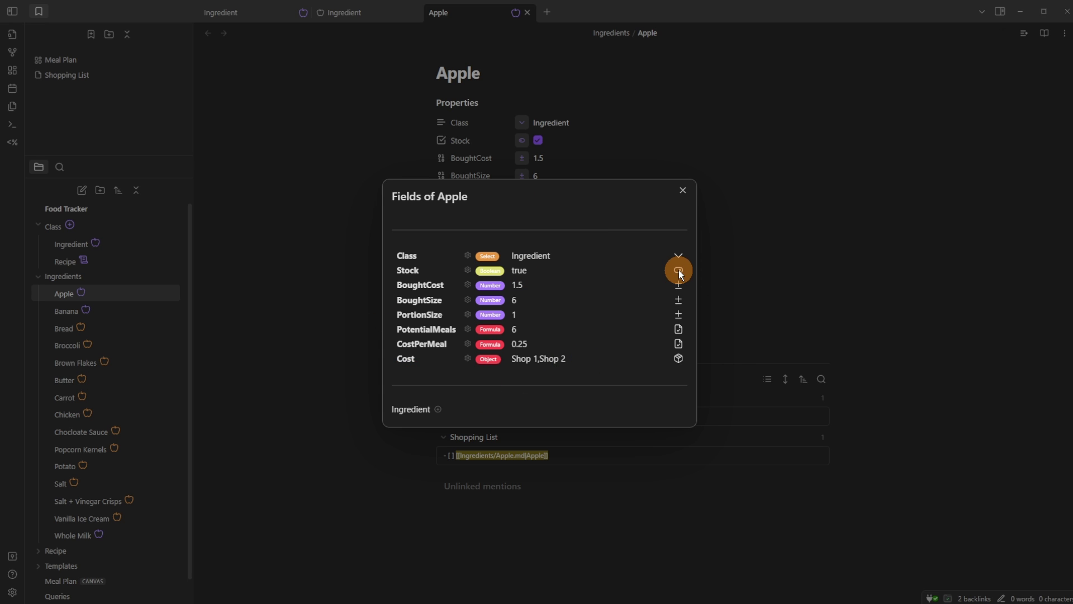
{"action": "left_click", "coordinate": [679, 270]}
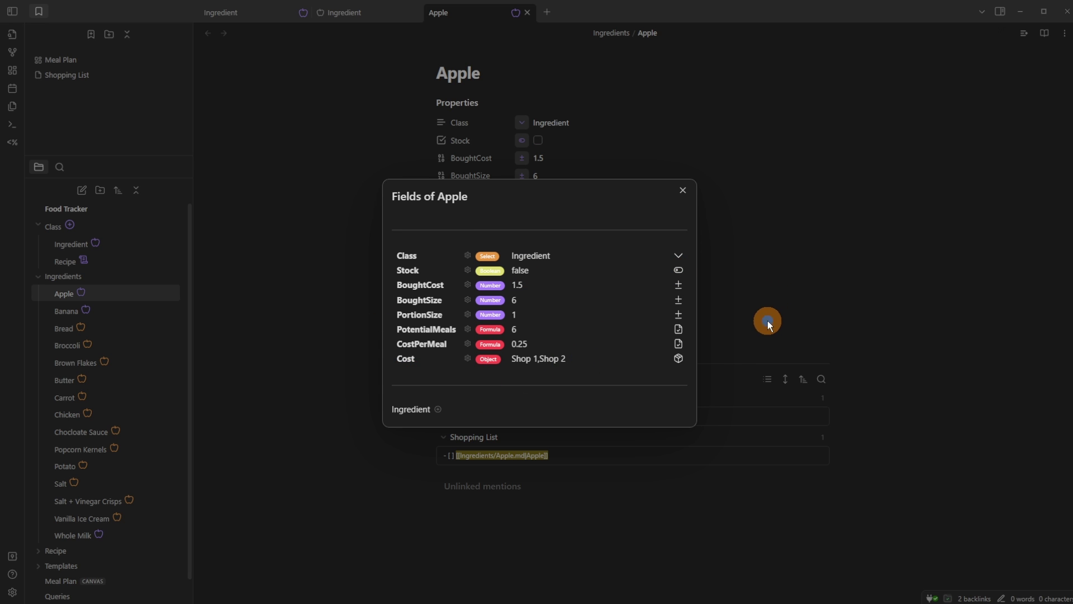
{"action": "left_click", "coordinate": [767, 321]}
{"action": "key", "text": "ctrl+w"}
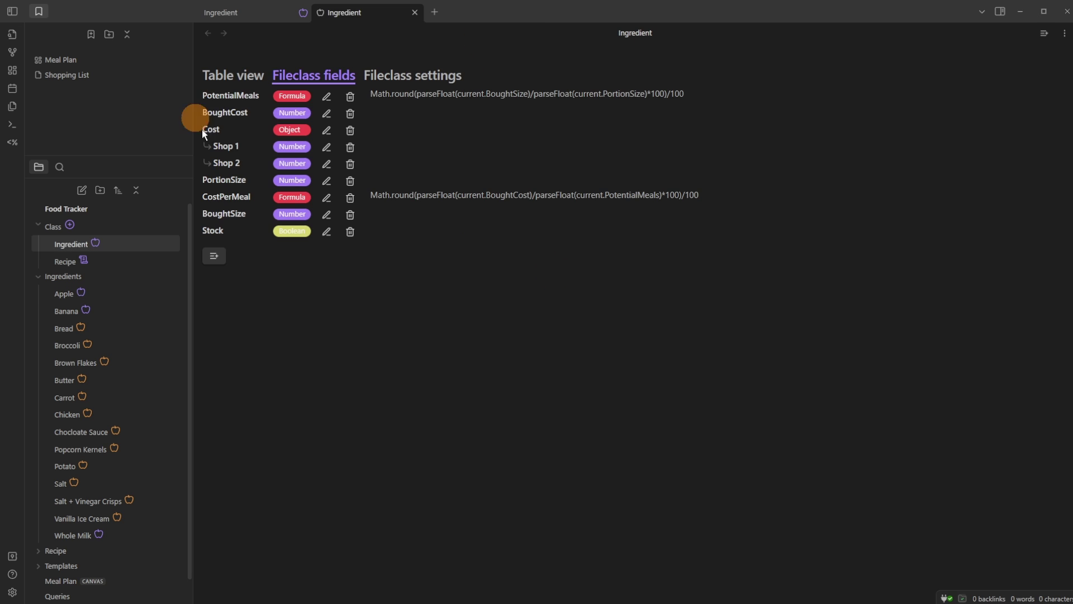
Open the PotentialMeals field settings of the Ingredient class, examine its JavaScript formula, and close the settings
{"action": "left_click", "coordinate": [326, 97]}
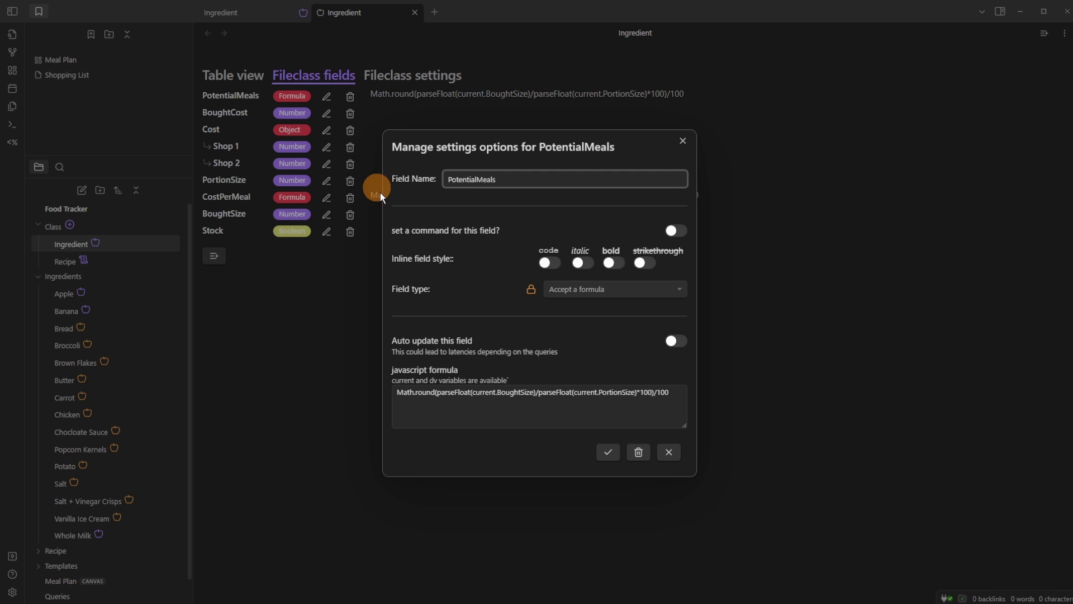
{"action": "left_click", "coordinate": [455, 412]}
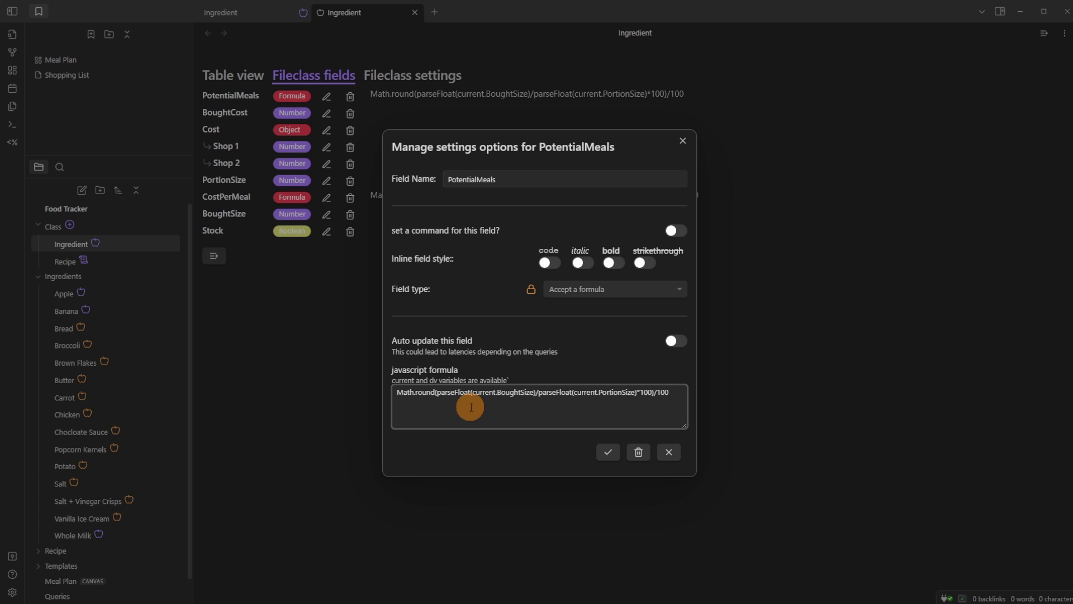
{"action": "double_click", "coordinate": [404, 393]}
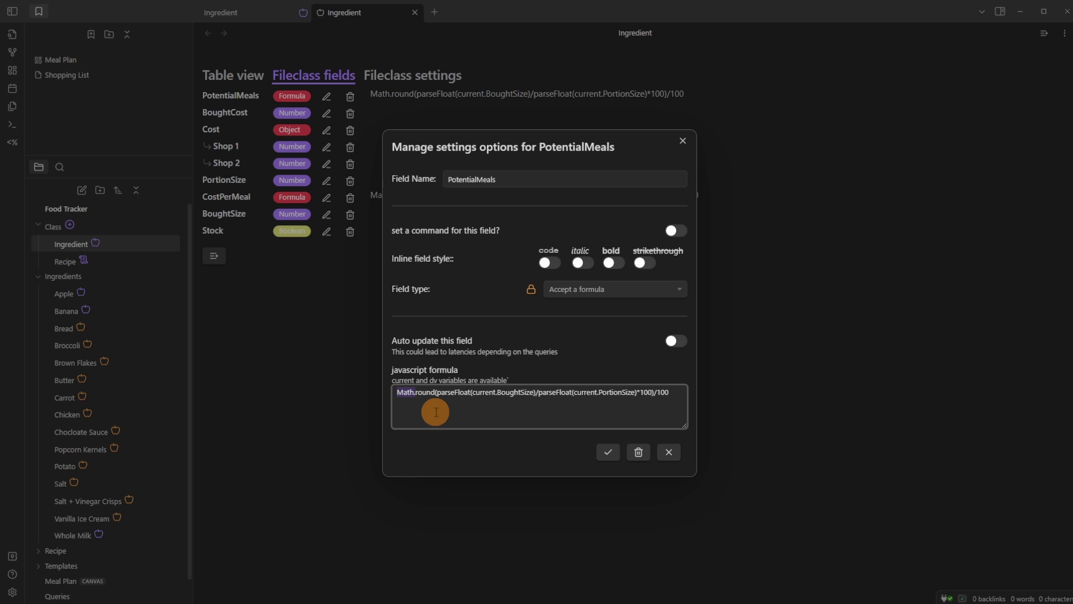
{"action": "left_click", "coordinate": [418, 394]}
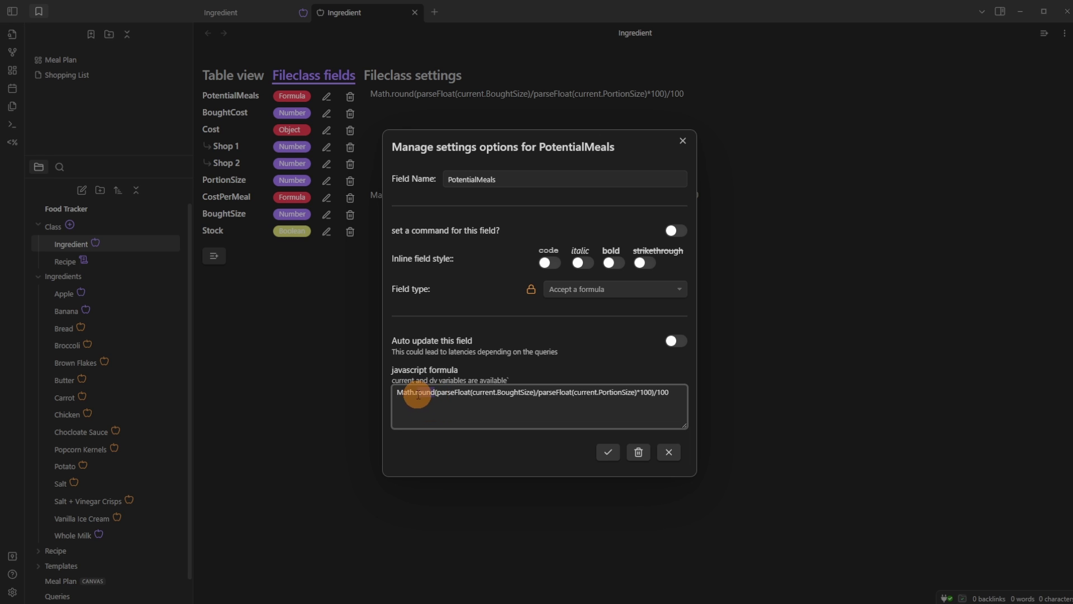
{"action": "left_click", "coordinate": [451, 394]}
{"action": "left_click_drag", "start_coordinate": [497, 393], "coordinate": [632, 393]}
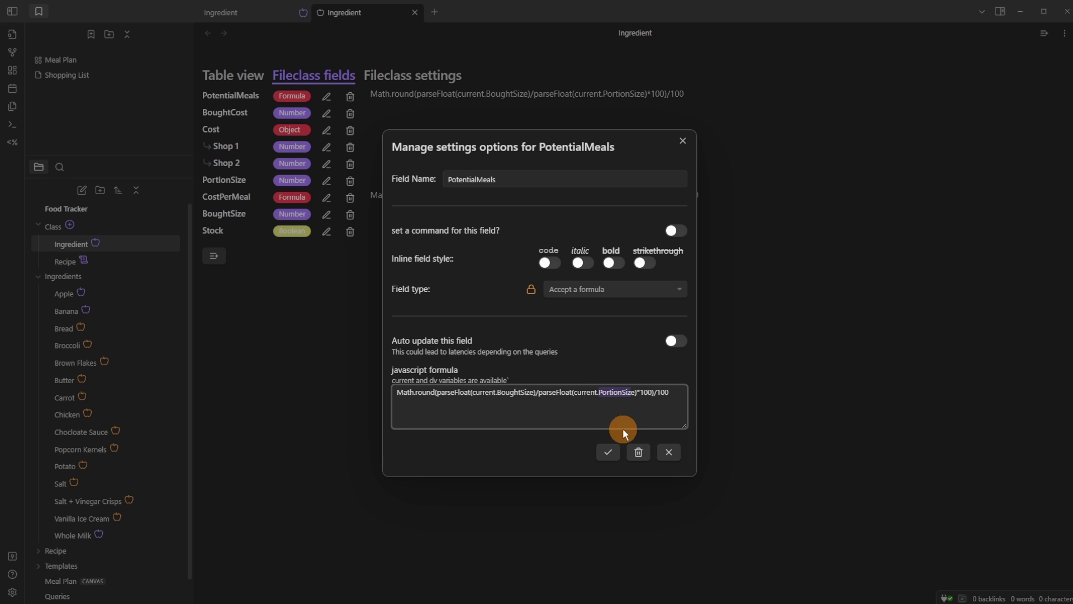
{"action": "left_click", "coordinate": [640, 392]}
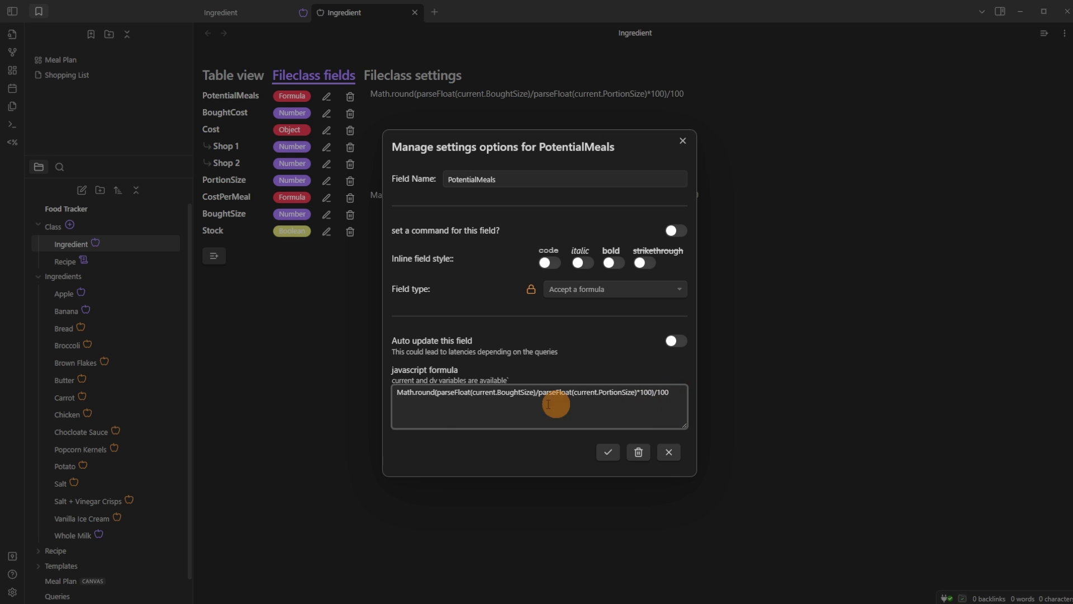
{"action": "left_click", "coordinate": [455, 396]}
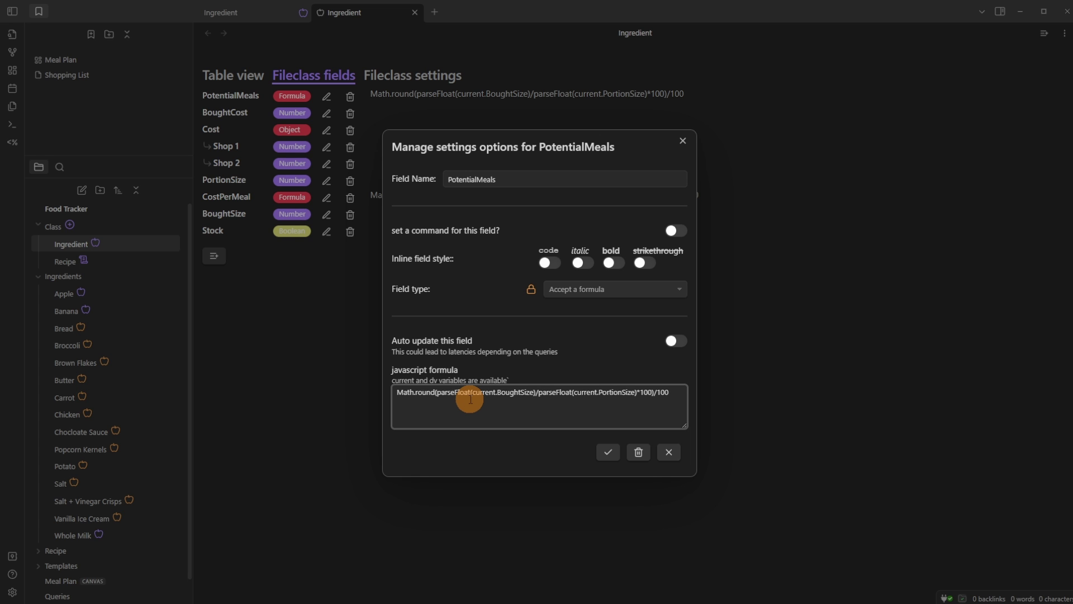
{"action": "left_click", "coordinate": [222, 206]}
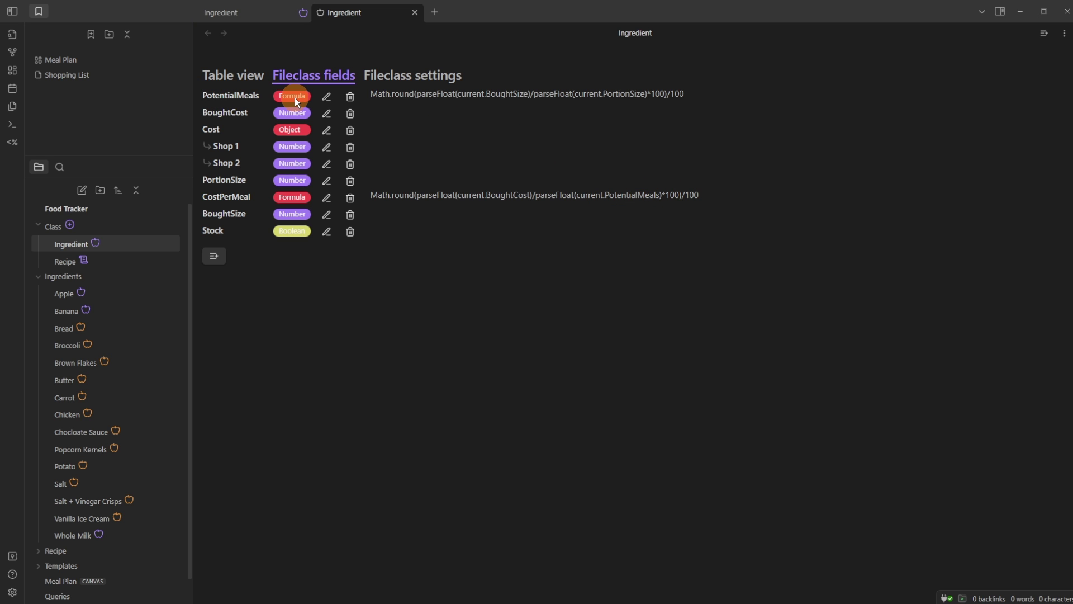
Open the metadata fields of the Bread ingredient and set BoughtCost to 0.6, BoughtSize to 20 and PortionSize to 2
{"action": "left_click", "coordinate": [80, 328]}
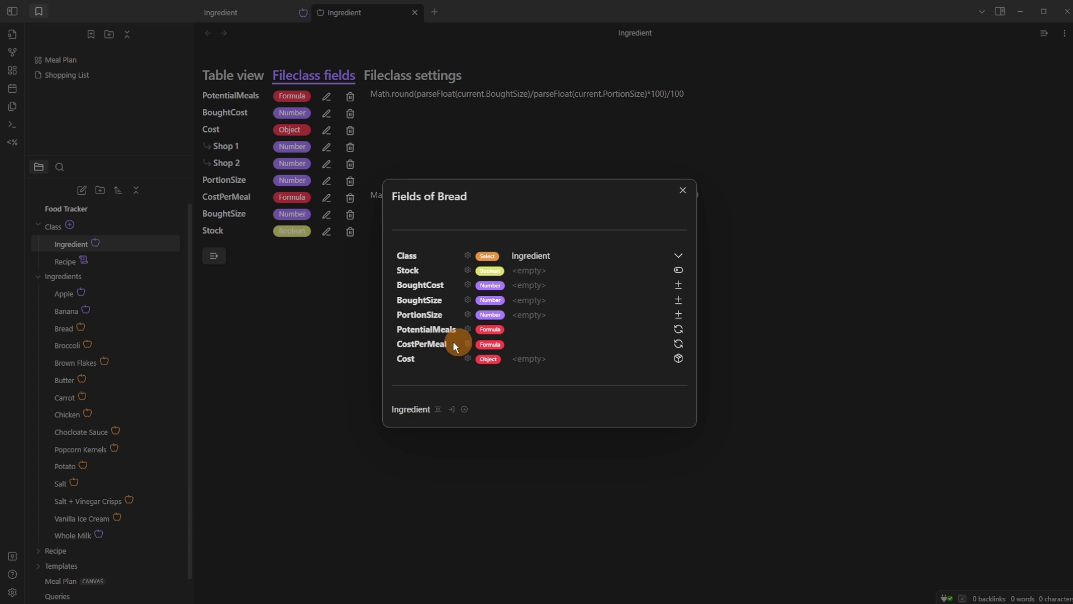
{"action": "left_click", "coordinate": [677, 329]}
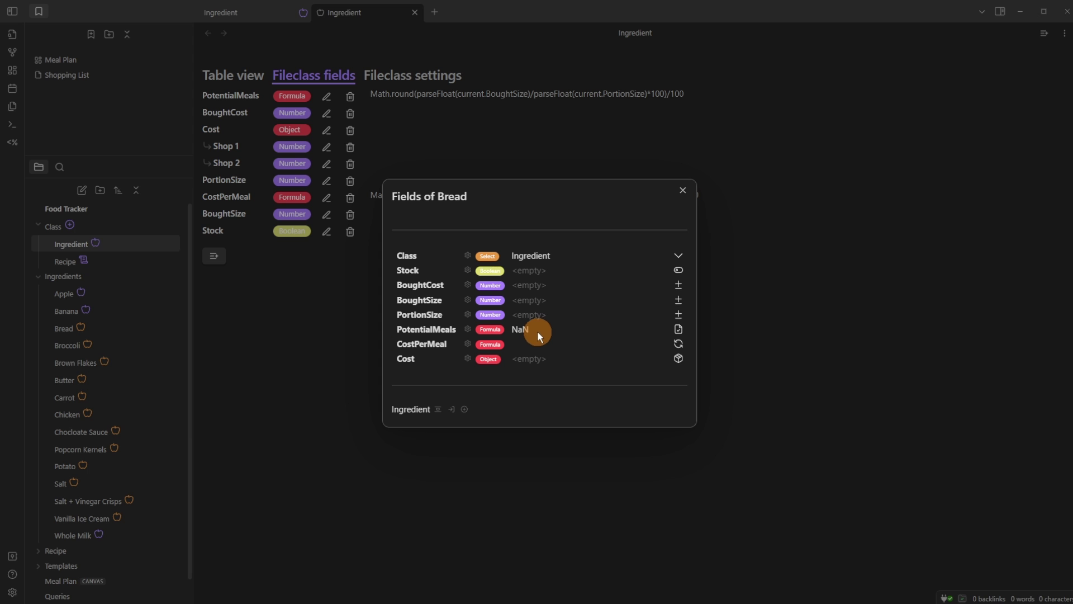
{"action": "left_click", "coordinate": [678, 286]}
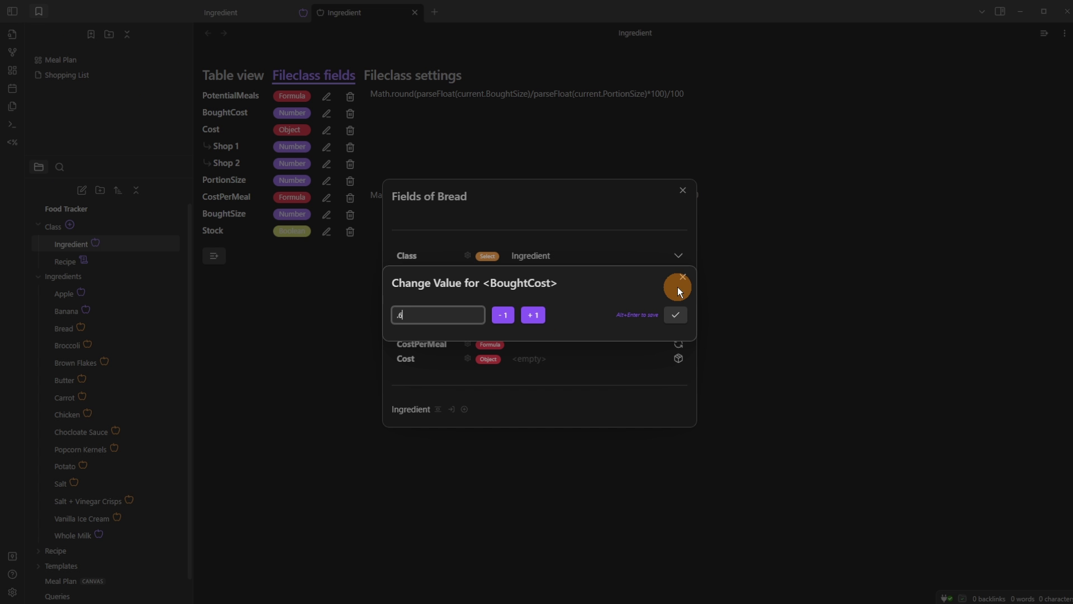
{"action": "left_click", "coordinate": [677, 287]}
{"action": "left_click", "coordinate": [678, 300]}
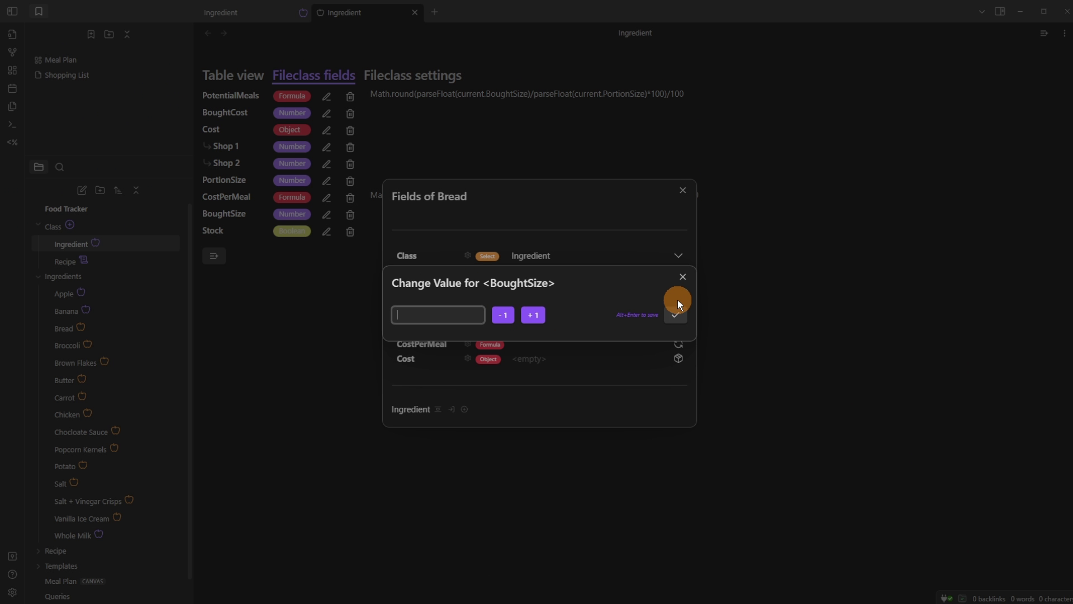
{"action": "left_click", "coordinate": [681, 315]}
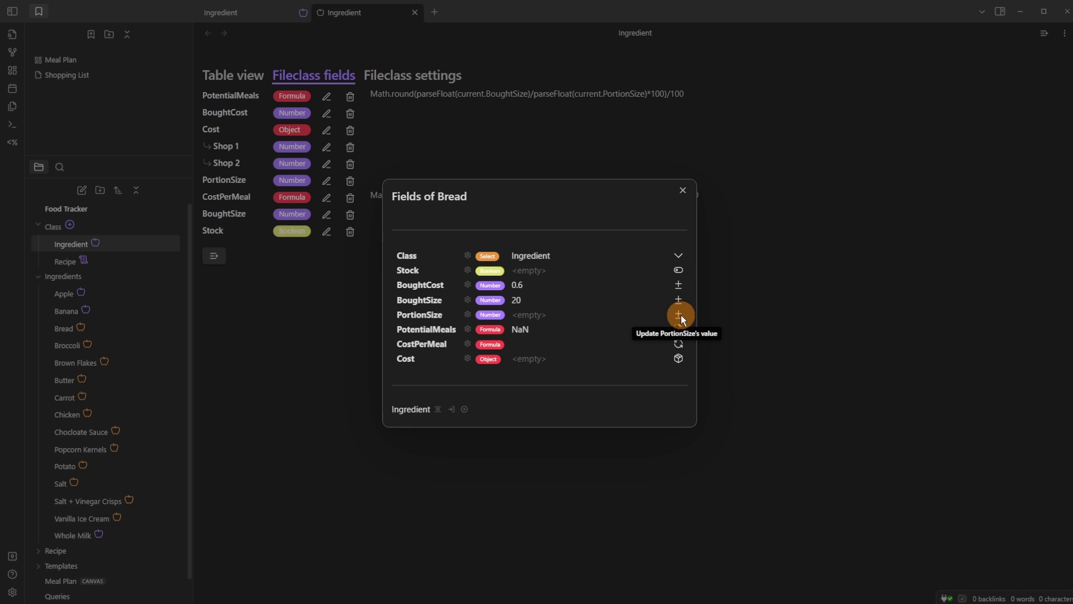
{"action": "left_click", "coordinate": [681, 314]}
{"action": "type", "text": "2"}
{"action": "left_click", "coordinate": [681, 314]}
Recalculate Bread's CostPerMeal and PotentialMeals formula fields and close its fields dialog
{"action": "left_click", "coordinate": [679, 344]}
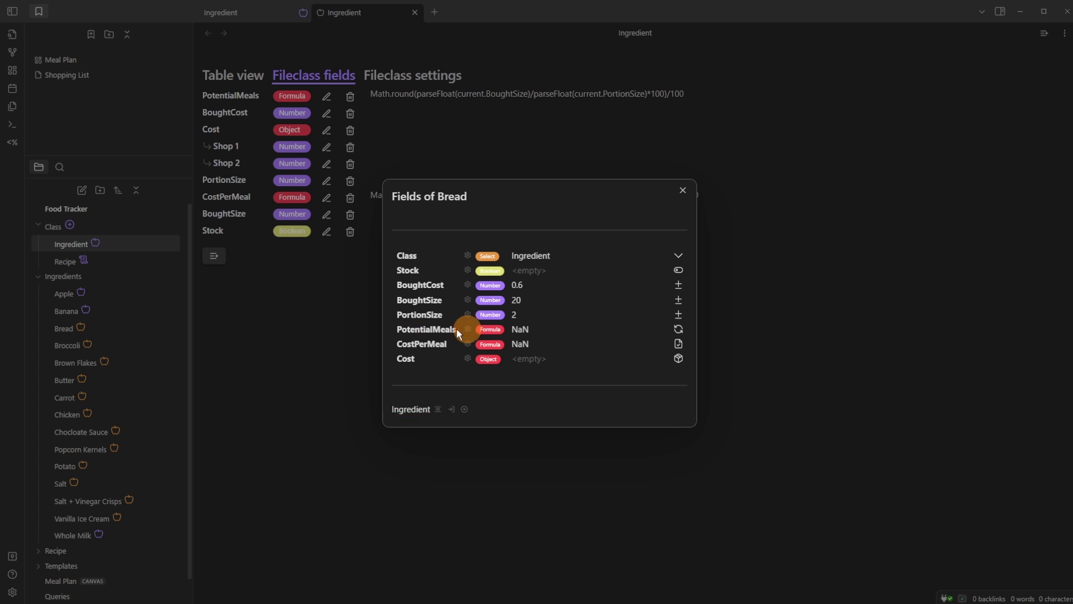
{"action": "left_click", "coordinate": [681, 328]}
{"action": "left_click", "coordinate": [677, 348]}
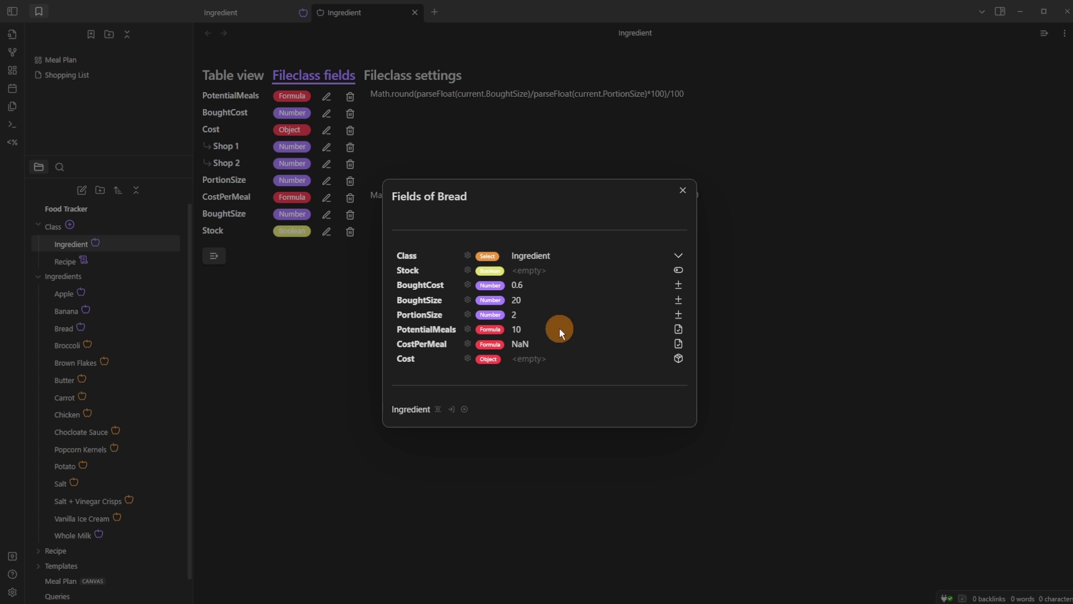
{"action": "left_click", "coordinate": [227, 317]}
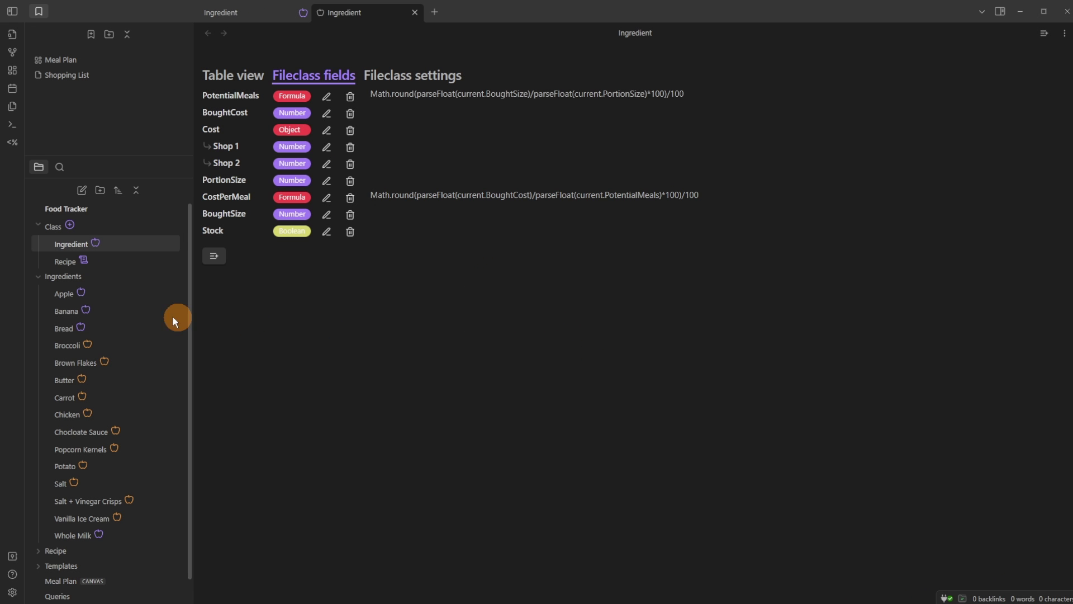
Open the Bread note and run Metadata Menu's command to update the active file's formula fields
{"action": "left_click", "coordinate": [63, 329]}
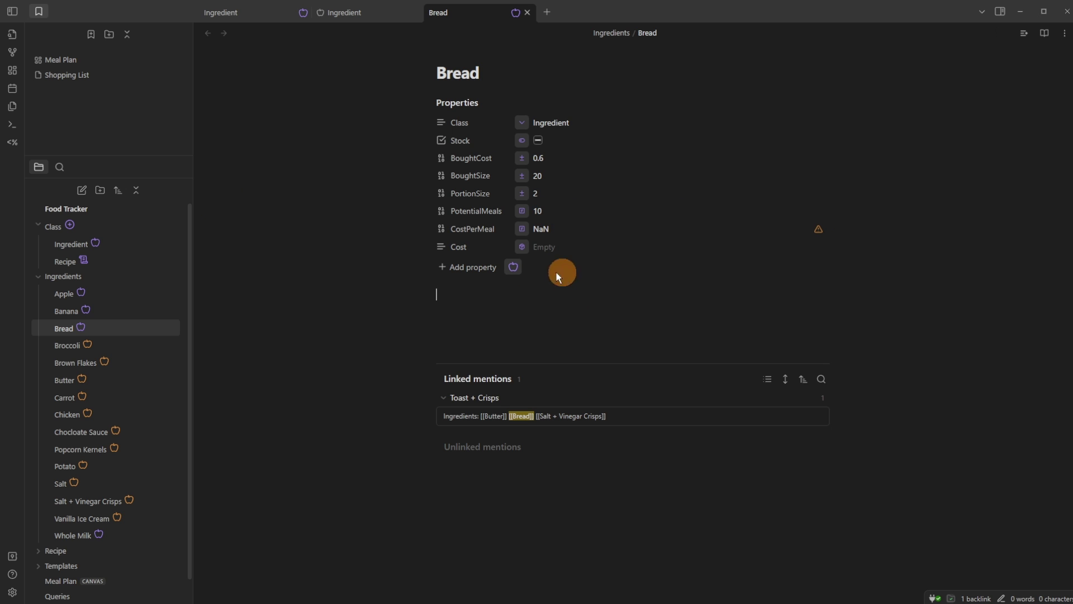
{"action": "key", "text": "ctrl+p"}
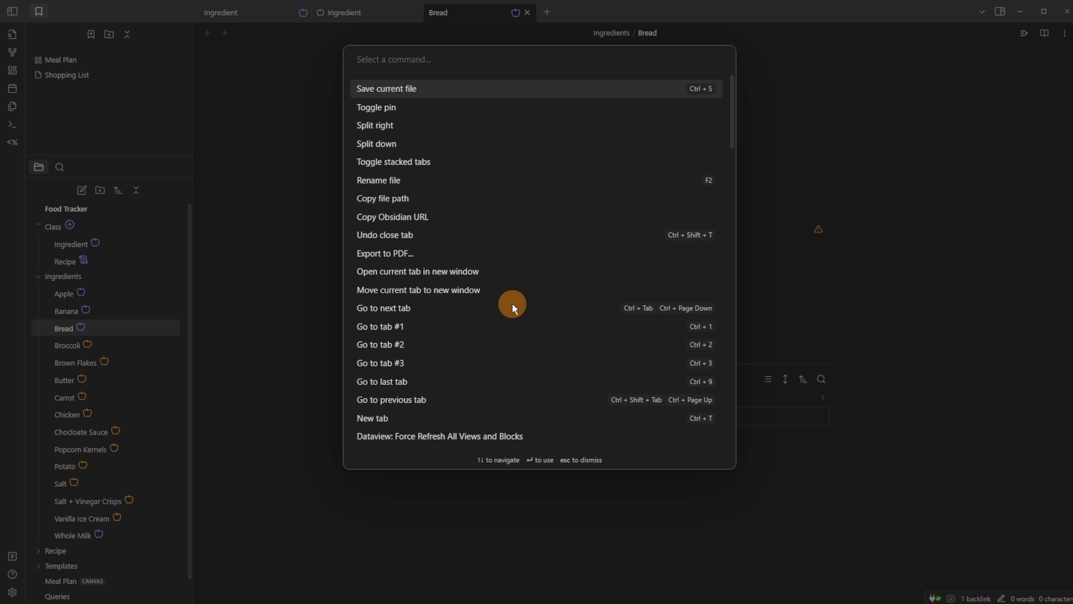
{"action": "type", "text": "formu"}
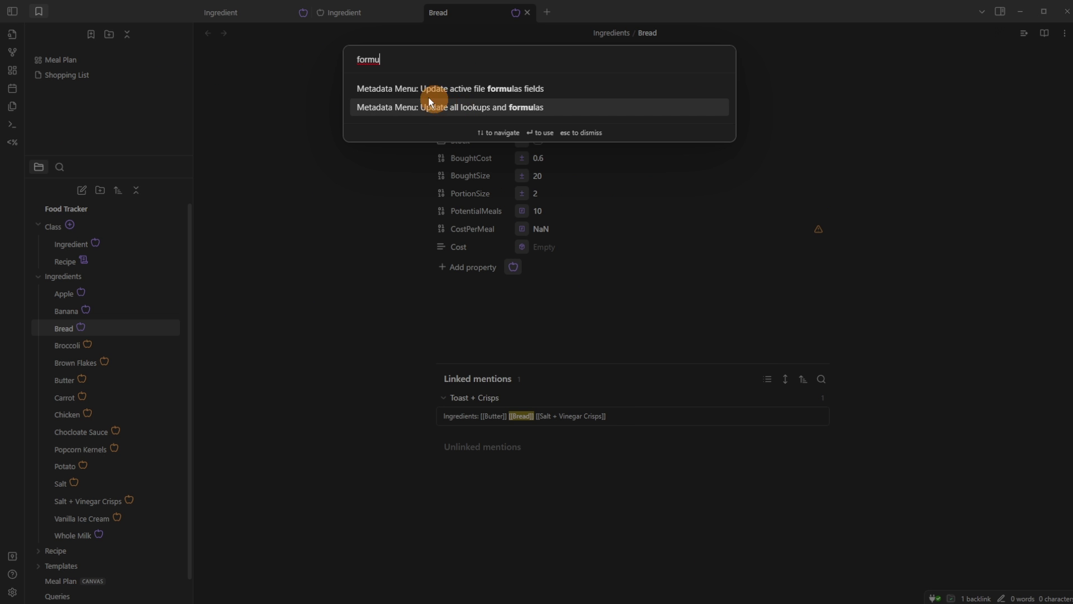
{"action": "left_click", "coordinate": [519, 88]}
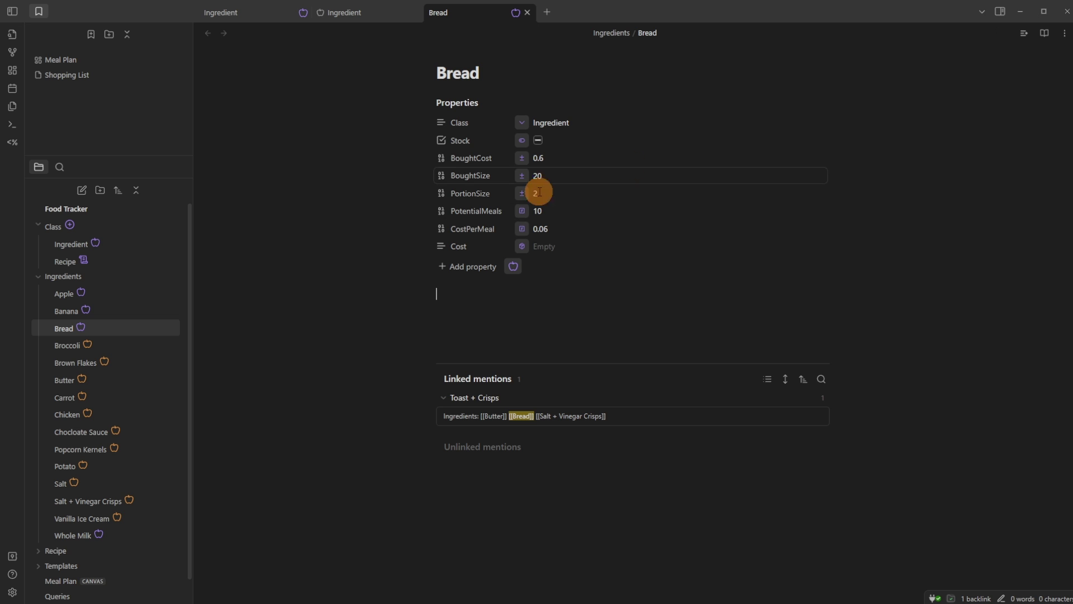
{"action": "left_click", "coordinate": [516, 13]}
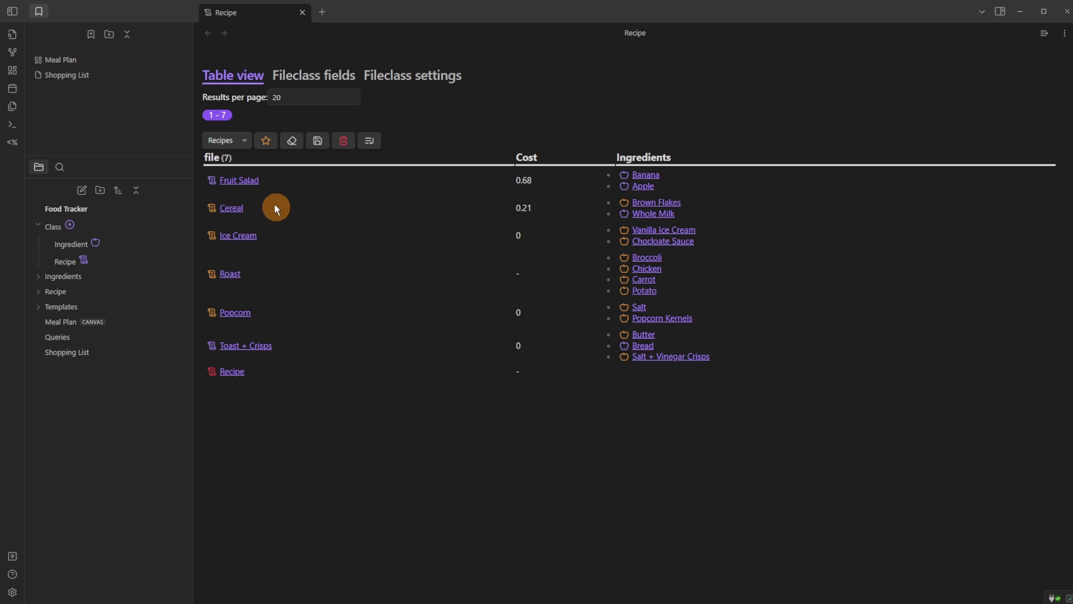
Switch the Recipe class table from the saved Recipes view to --None-- and show its Day column
{"action": "left_click", "coordinate": [243, 141]}
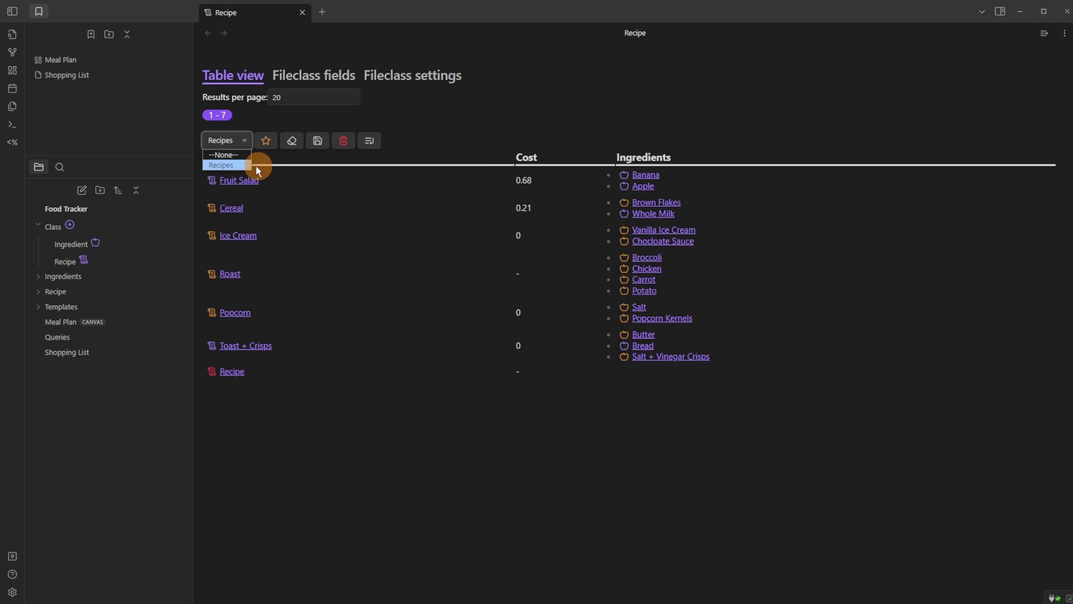
{"action": "left_click", "coordinate": [223, 166]}
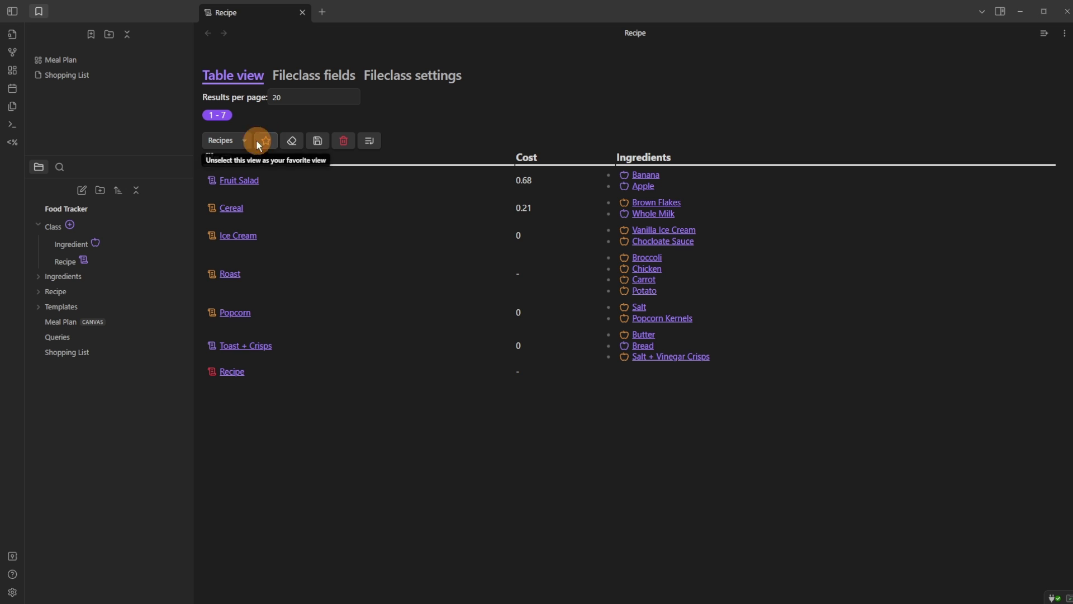
{"action": "left_click", "coordinate": [229, 140]}
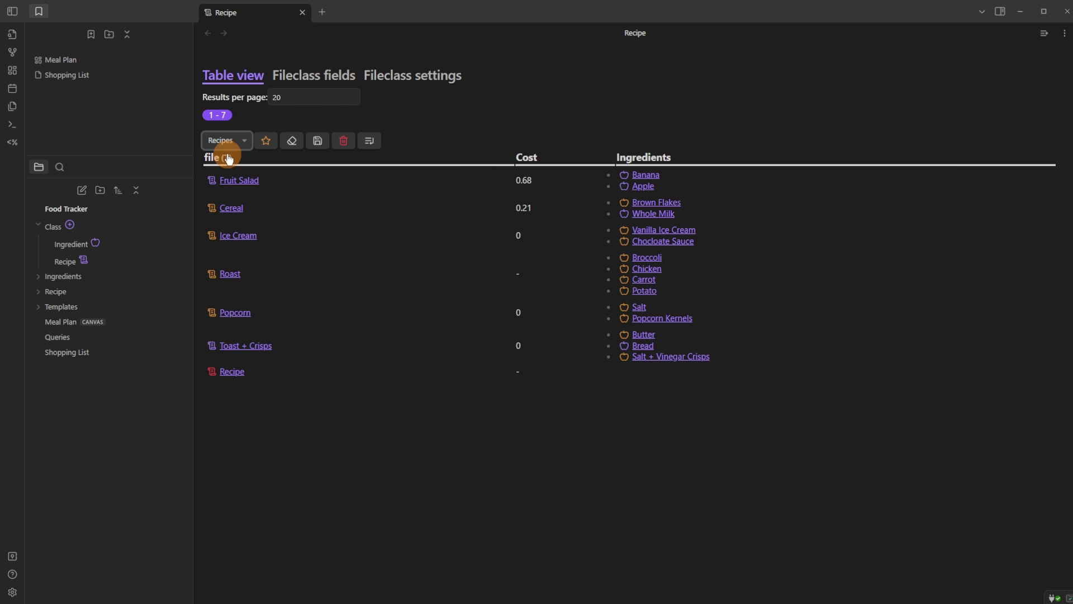
{"action": "left_click", "coordinate": [227, 154]}
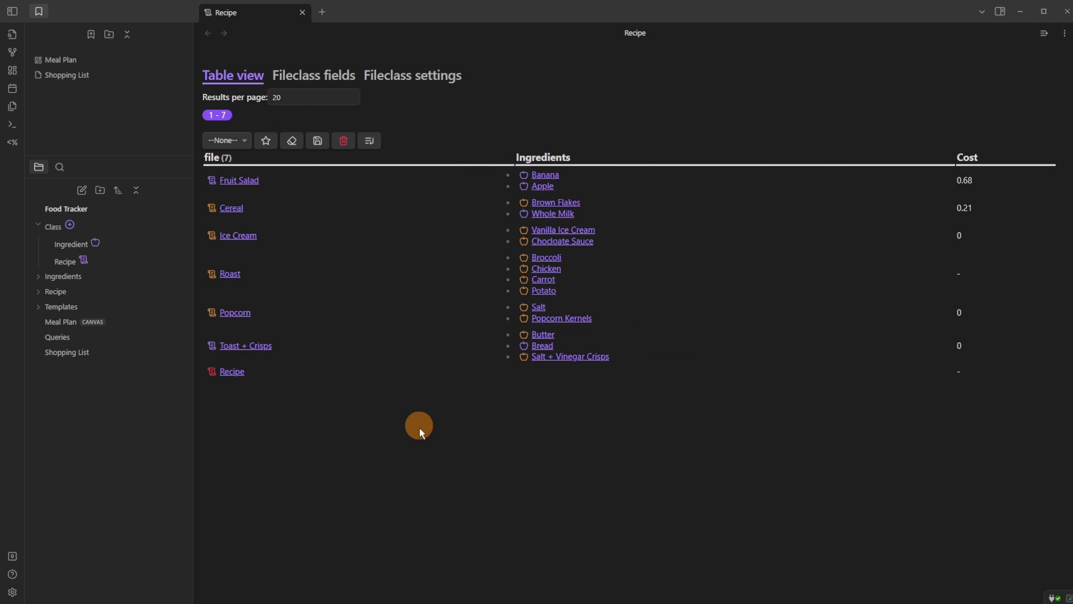
{"action": "left_click", "coordinate": [370, 140]}
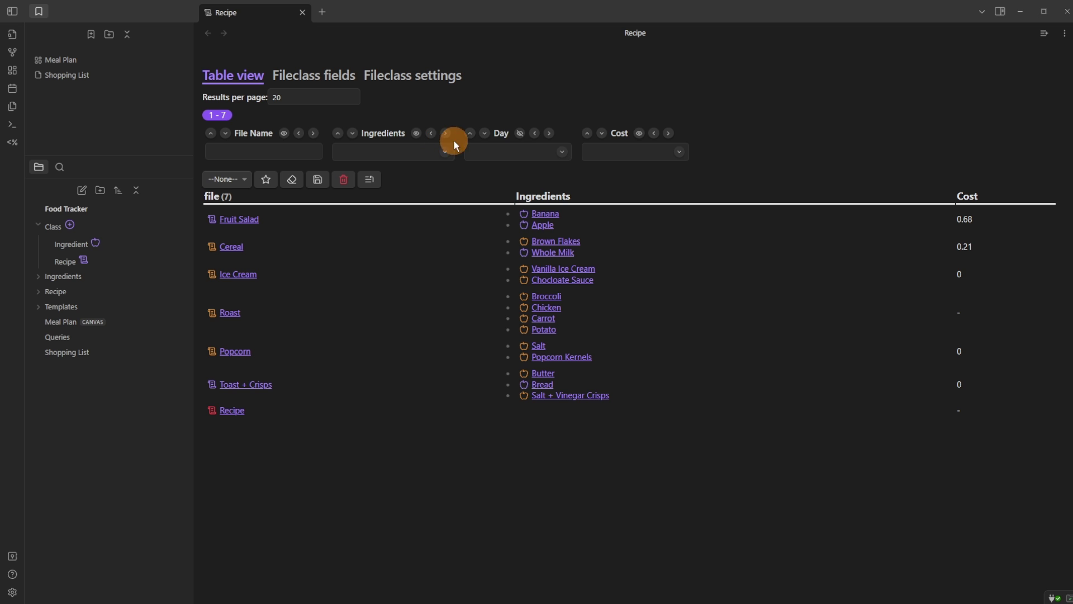
{"action": "left_click", "coordinate": [521, 133]}
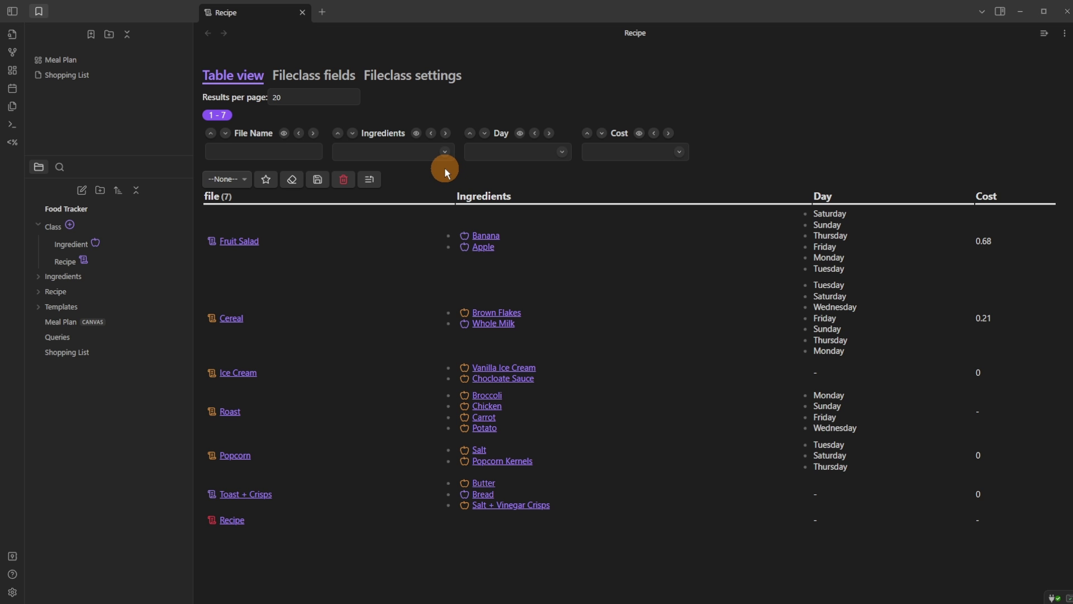
Open the Cost field settings of the Recipe class and examine how its JavaScript formula uses Ingredients and CostPerMeal
{"action": "left_click", "coordinate": [283, 72]}
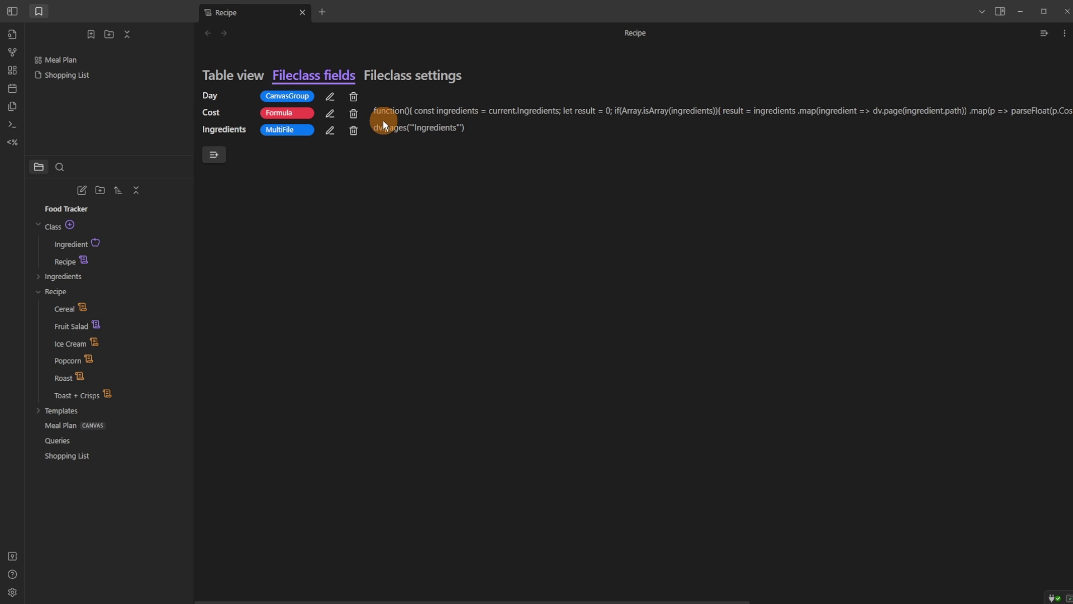
{"action": "left_click", "coordinate": [330, 113]}
{"action": "left_click_drag", "start_coordinate": [682, 422], "coordinate": [682, 494]}
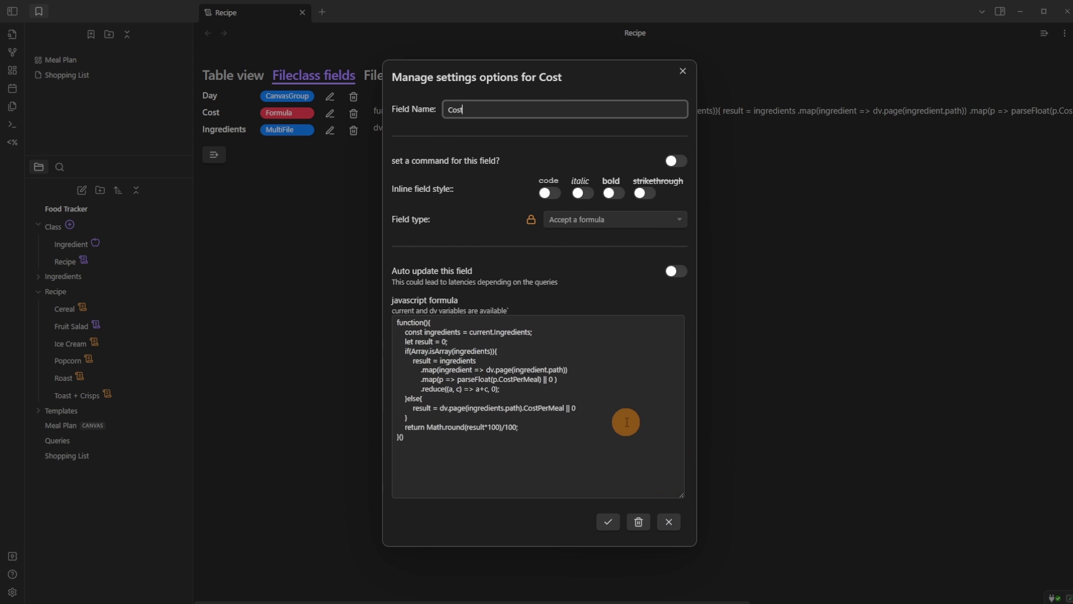
{"action": "left_click_drag", "start_coordinate": [407, 442], "coordinate": [394, 318]}
{"action": "left_click", "coordinate": [448, 342]}
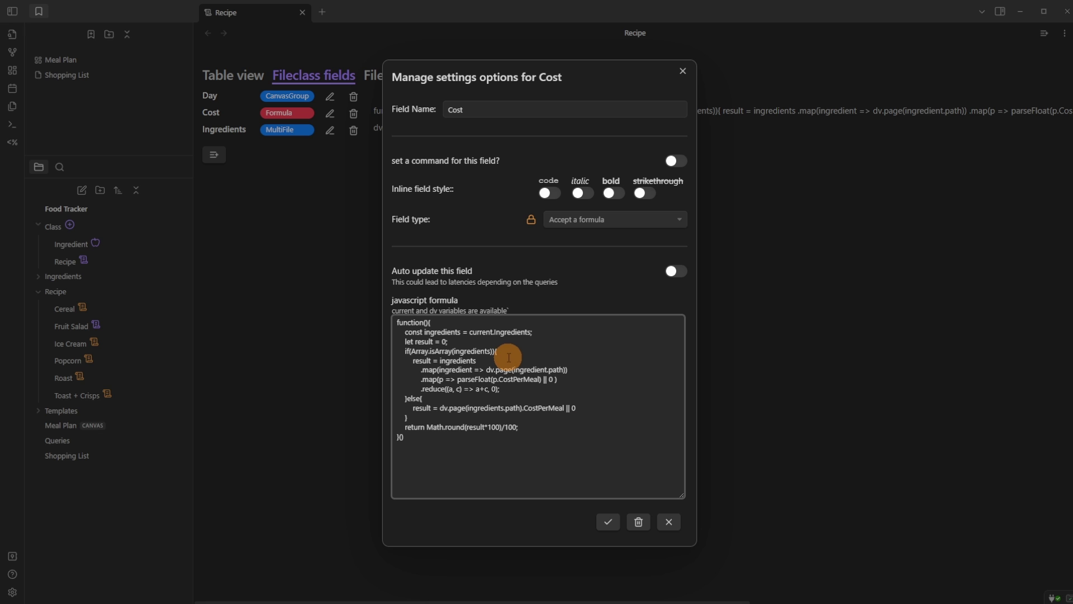
{"action": "key", "text": "ctrl+a"}
{"action": "left_click", "coordinate": [481, 351]}
{"action": "left_click_drag", "start_coordinate": [503, 331], "coordinate": [532, 331]}
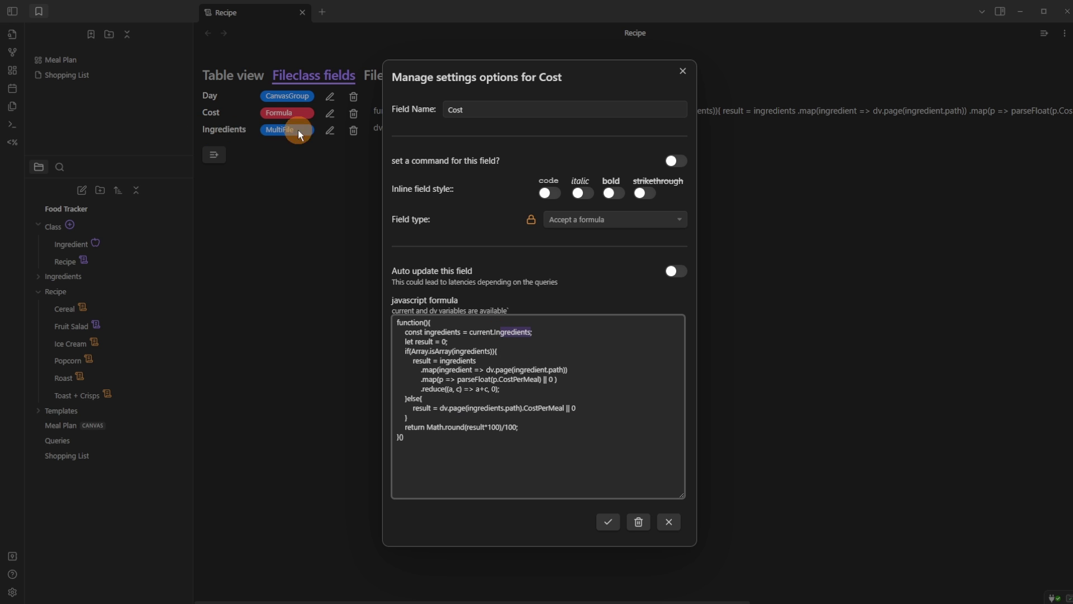
{"action": "left_click_drag", "start_coordinate": [501, 379], "coordinate": [541, 380]}
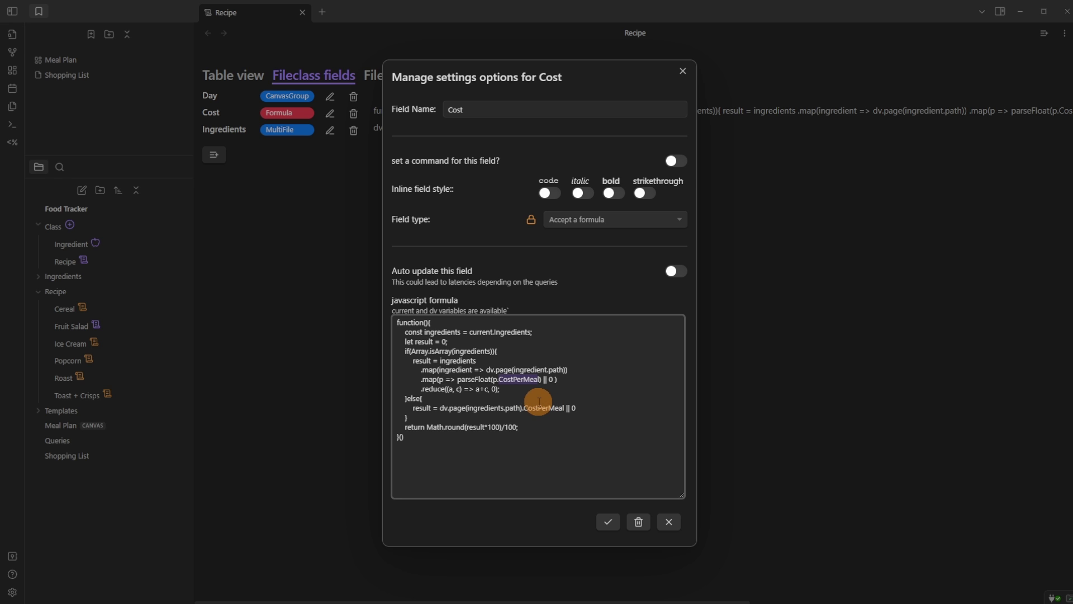
{"action": "left_click", "coordinate": [512, 392]}
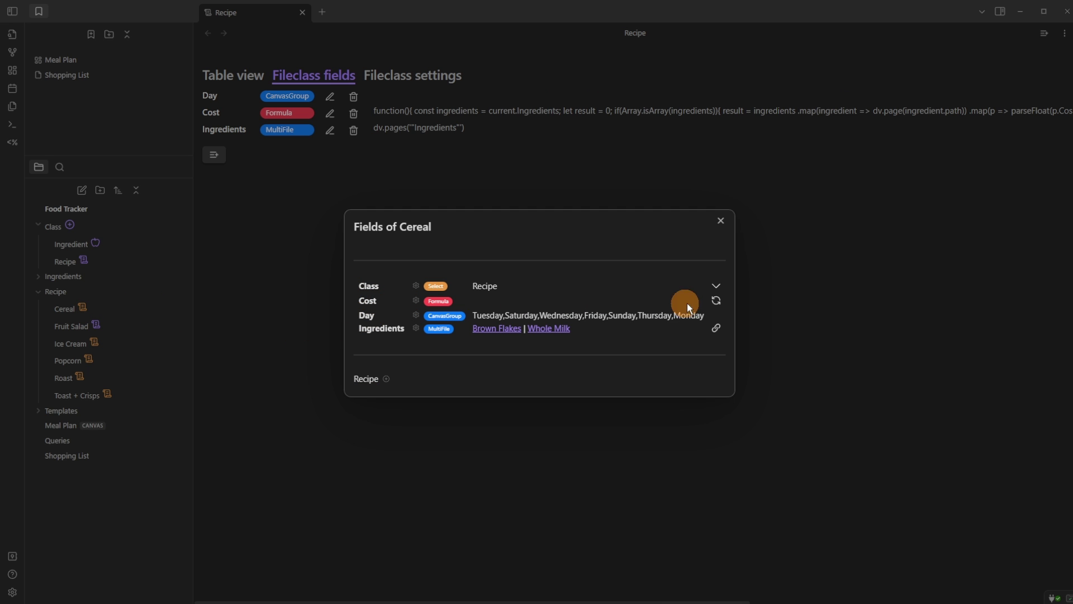
Recalculate the Cereal recipe's Cost formula and inspect the properties of its Brown Flakes and Whole Milk ingredients
{"action": "left_click", "coordinate": [716, 300]}
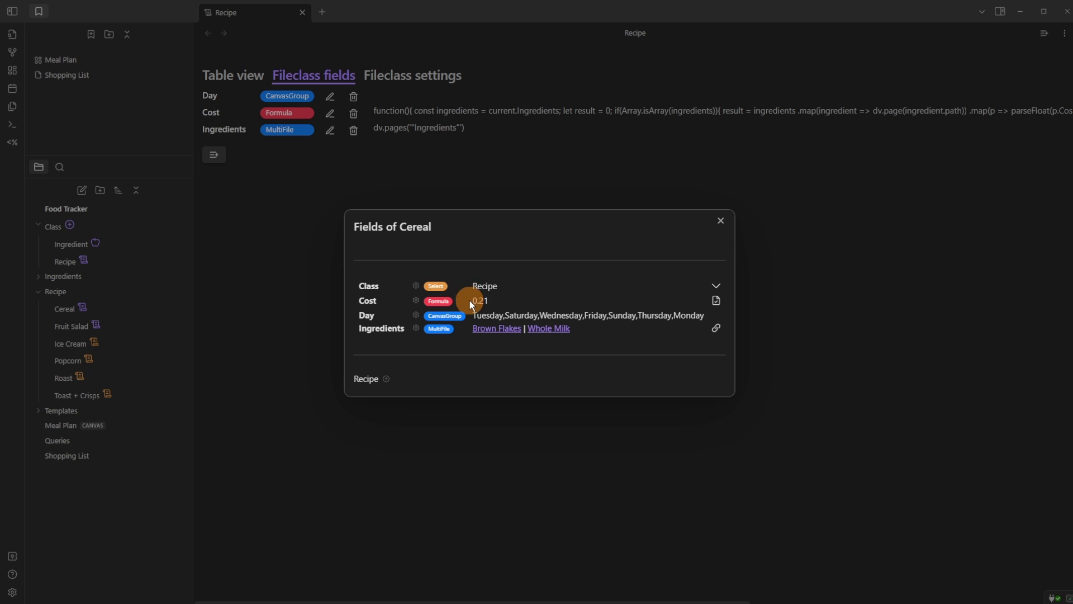
{"action": "left_click", "coordinate": [505, 333]}
{"action": "left_click", "coordinate": [559, 190]}
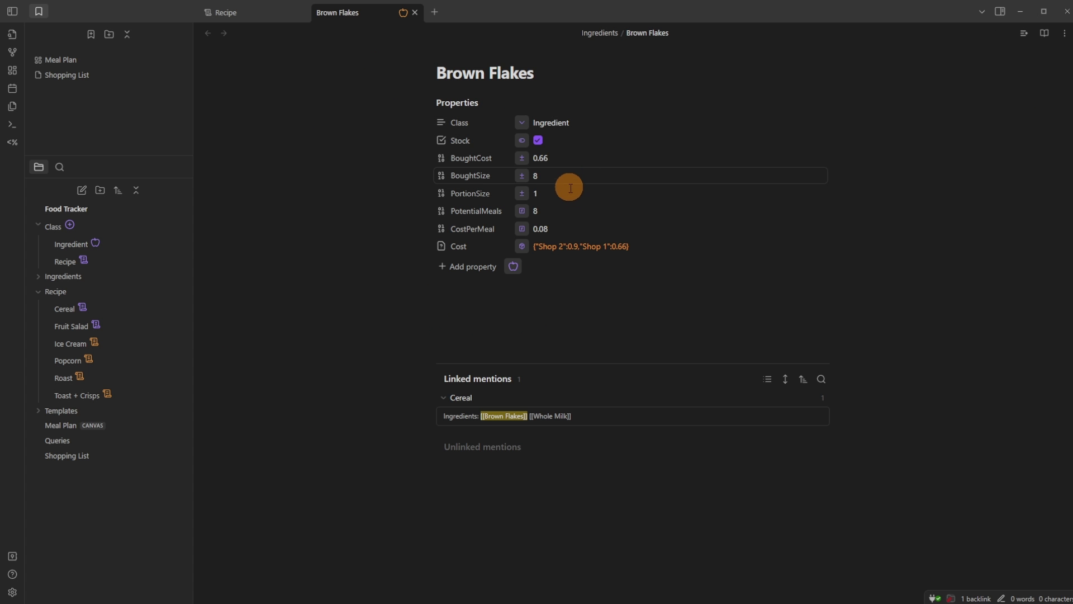
{"action": "left_click", "coordinate": [247, 10]}
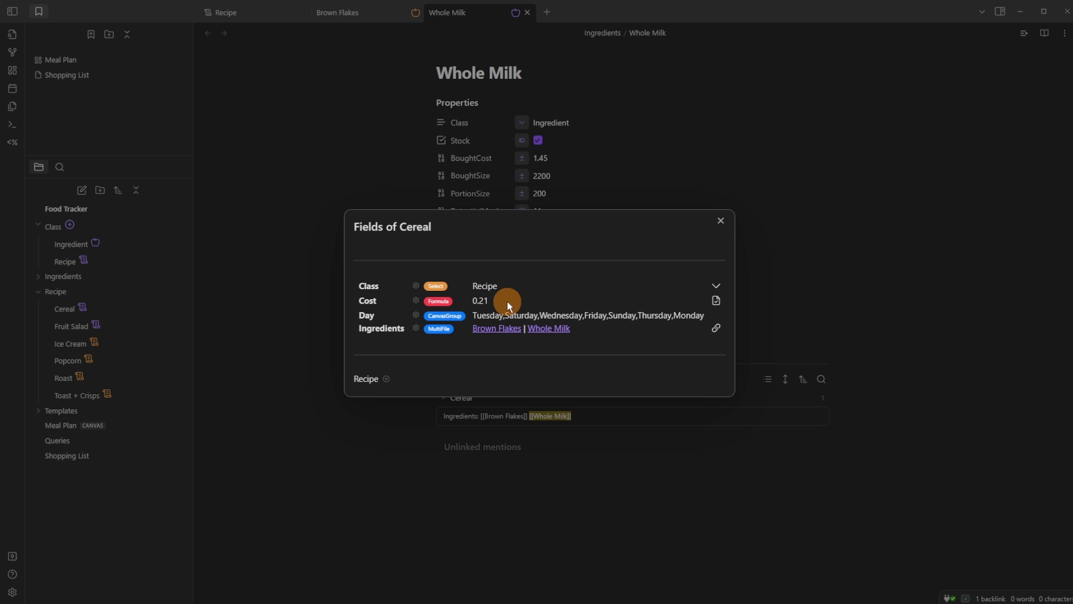
Open the Day field settings from Cereal's fields, examine the canvas path and matching group colour, and save the settings
{"action": "left_click", "coordinate": [415, 316]}
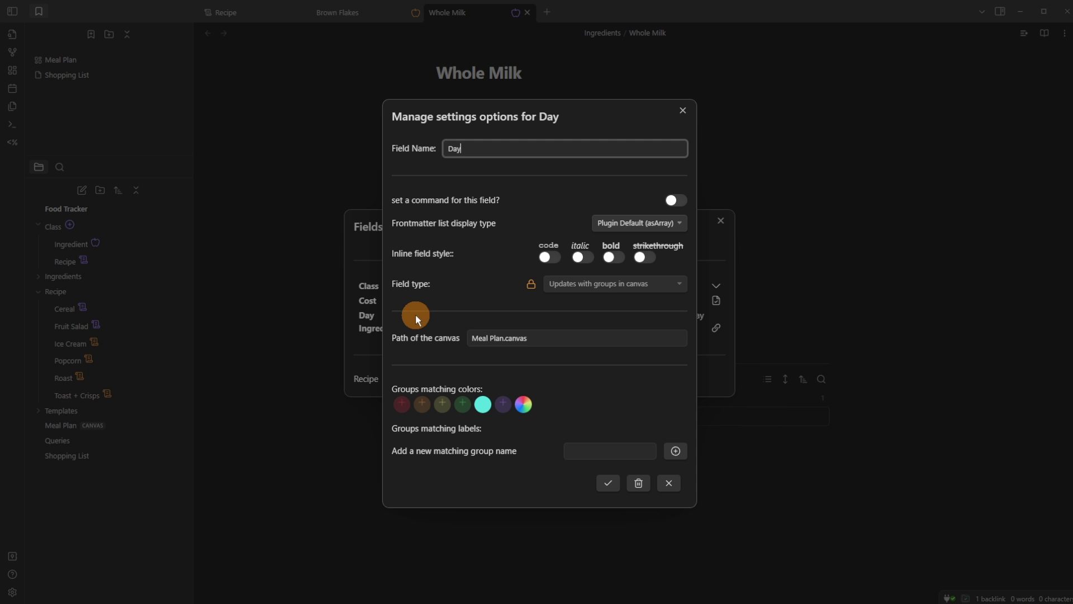
{"action": "left_click", "coordinate": [492, 339]}
{"action": "left_click", "coordinate": [434, 354]}
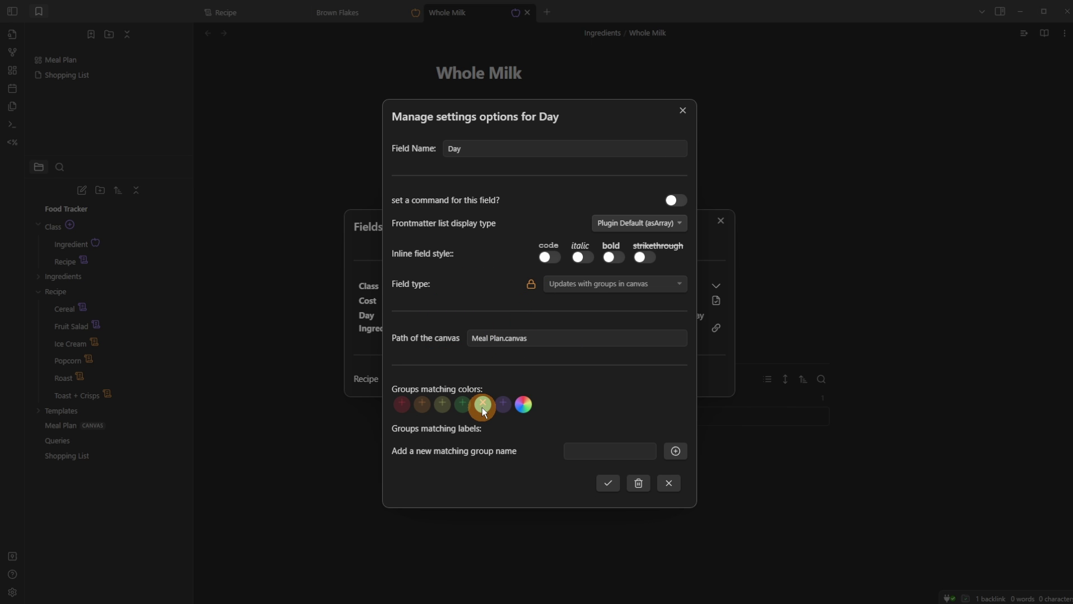
{"action": "left_click", "coordinate": [608, 483]}
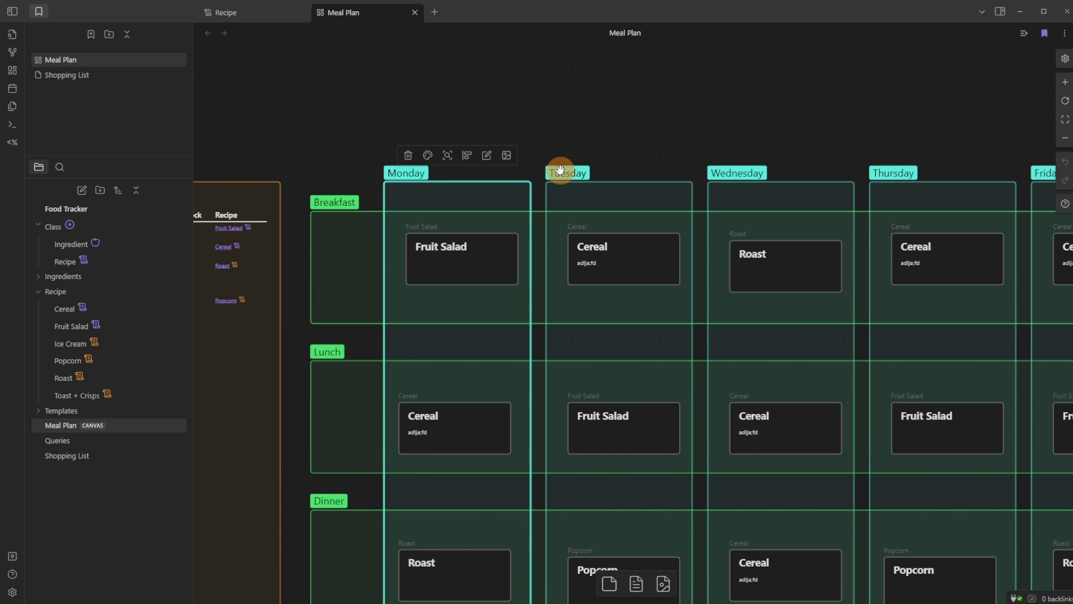
Inspect the Tuesday, Monday and Breakfast groups on the Meal Plan canvas by selecting each in turn
{"action": "left_click", "coordinate": [560, 169]}
{"action": "left_click", "coordinate": [615, 119]}
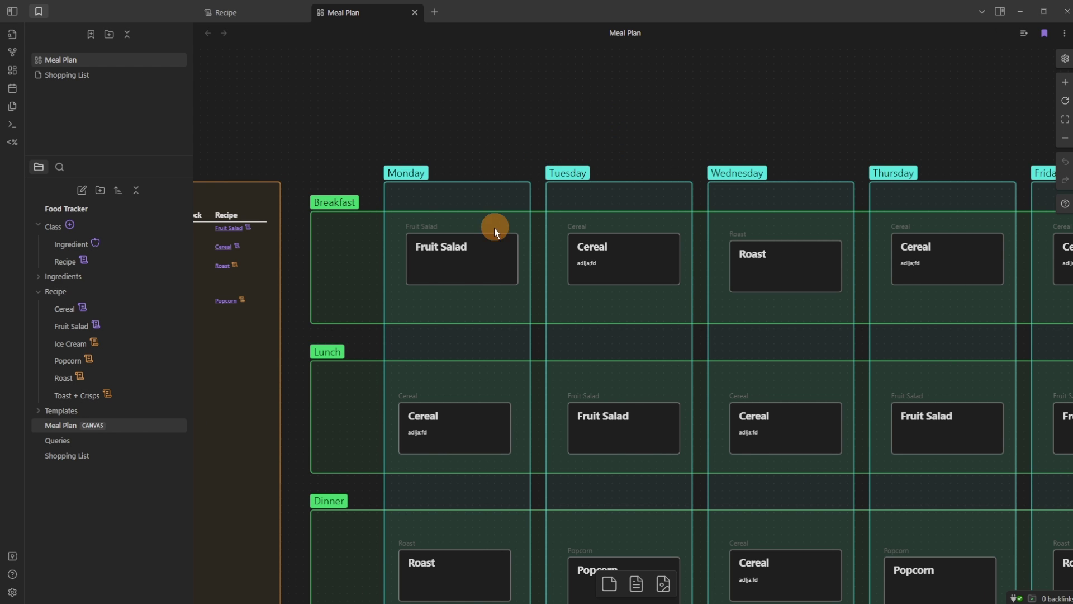
{"action": "left_click", "coordinate": [413, 169]}
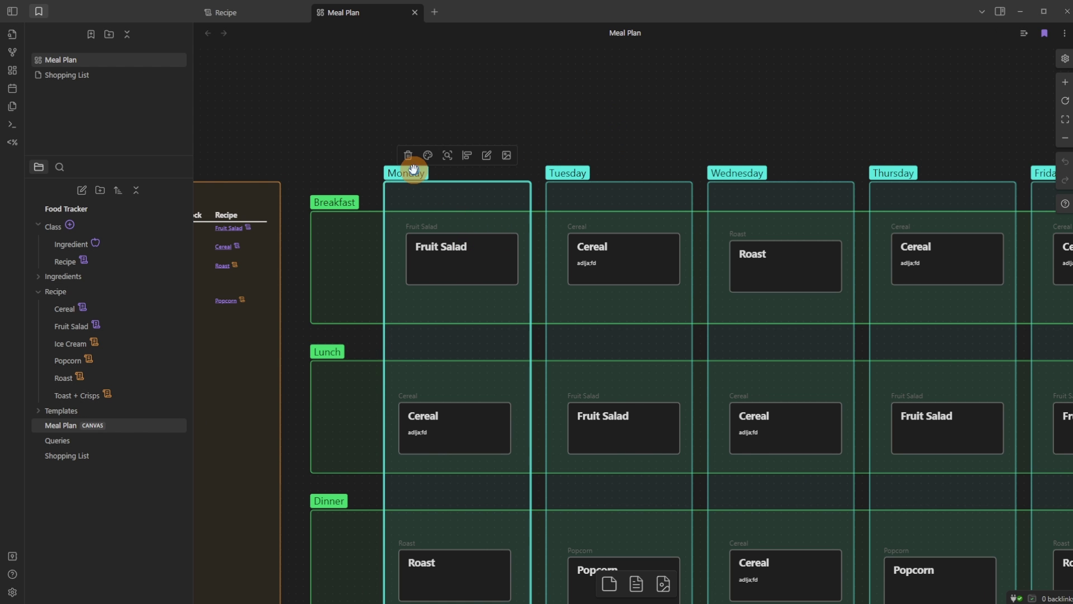
{"action": "left_click", "coordinate": [340, 203]}
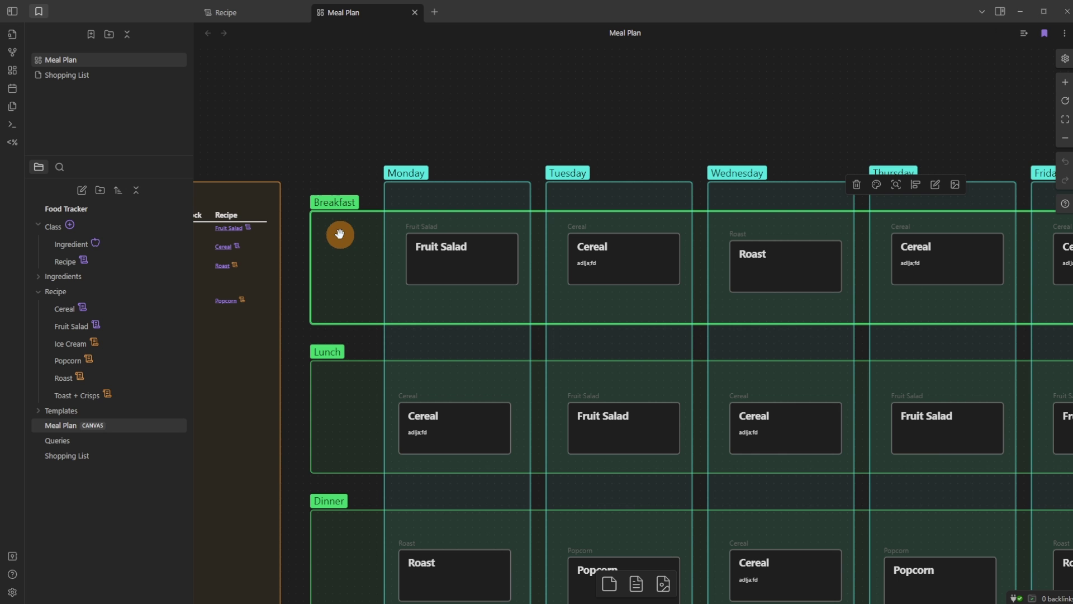
Add a field named Time to the Recipe class from Cereal's fields, with the type "Updates with groups in canvas"
{"action": "left_click", "coordinate": [237, 246]}
{"action": "left_click", "coordinate": [386, 378]}
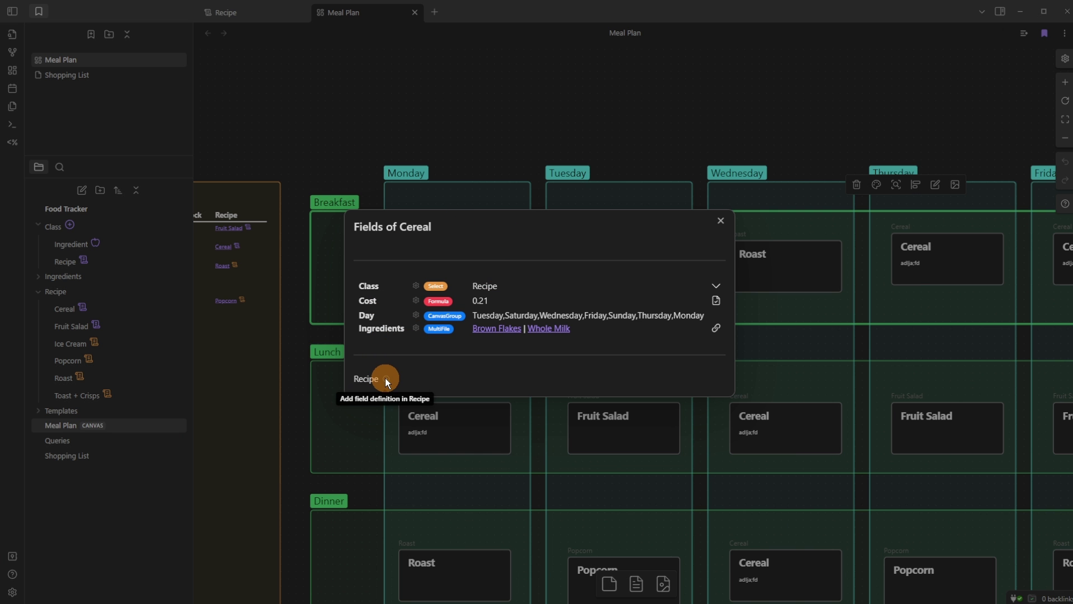
{"action": "left_click", "coordinate": [386, 379]}
{"action": "type", "text": "Time"}
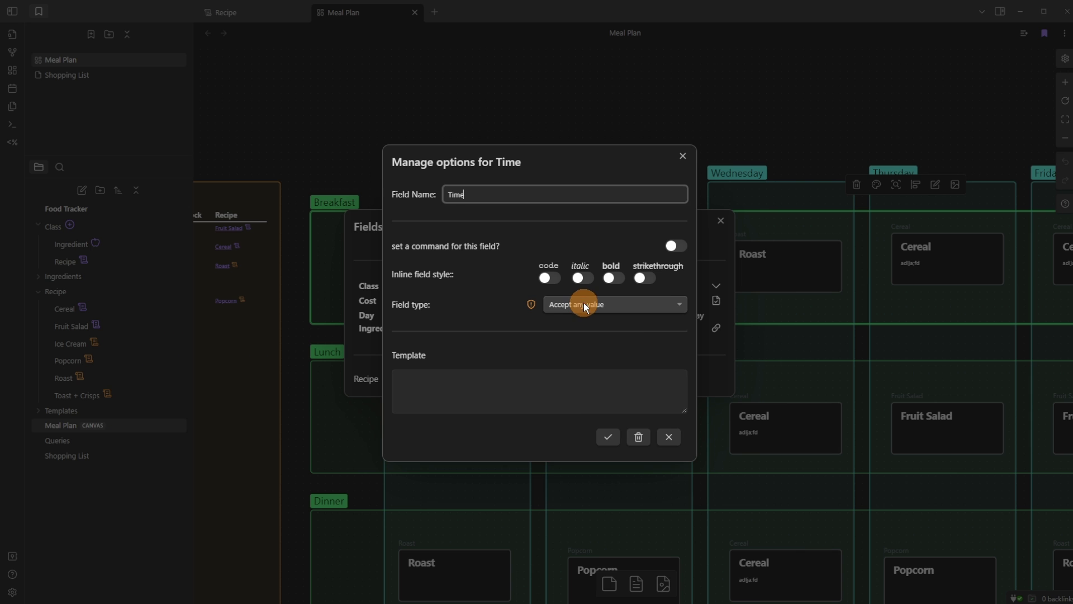
{"action": "left_click", "coordinate": [584, 304]}
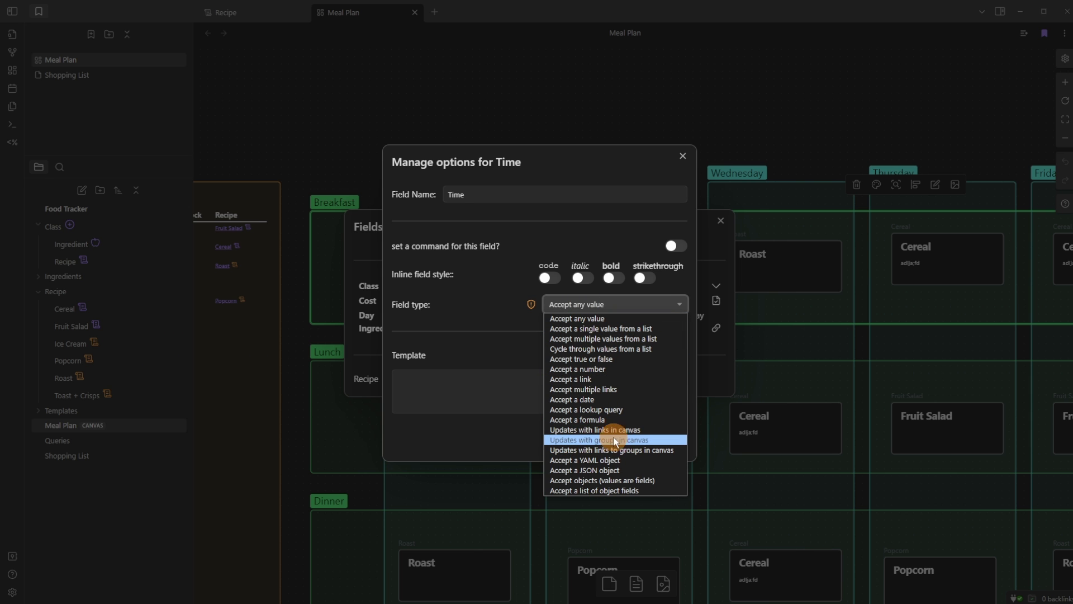
{"action": "left_click", "coordinate": [635, 440]}
Set the Time field's canvas path to Meal Plan.canvas, match it to the green groups, and save the field
{"action": "left_click", "coordinate": [506, 338]}
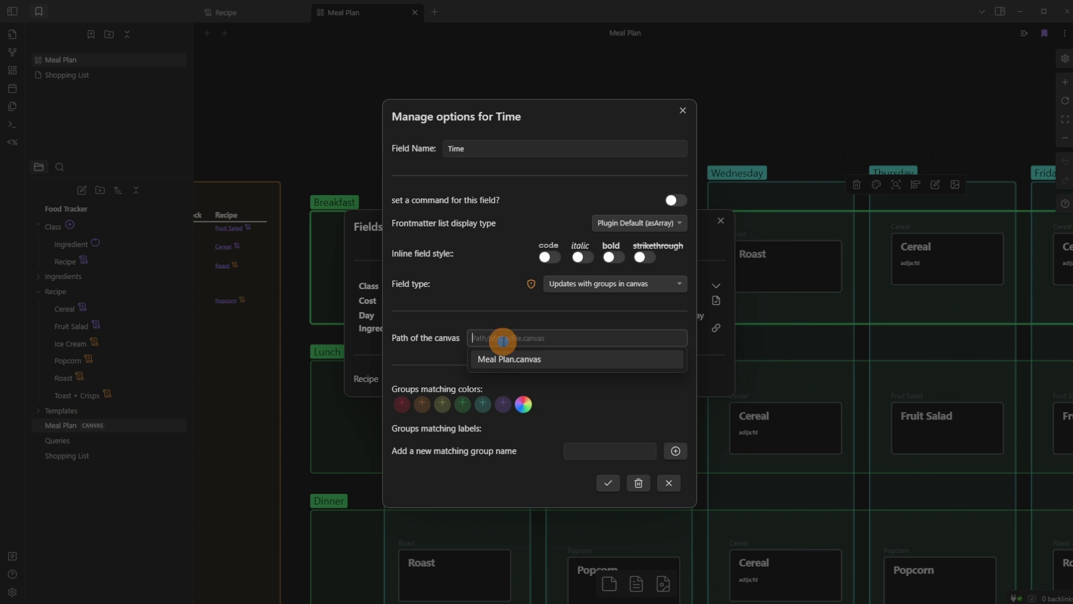
{"action": "left_click", "coordinate": [506, 364]}
{"action": "left_click", "coordinate": [466, 404]}
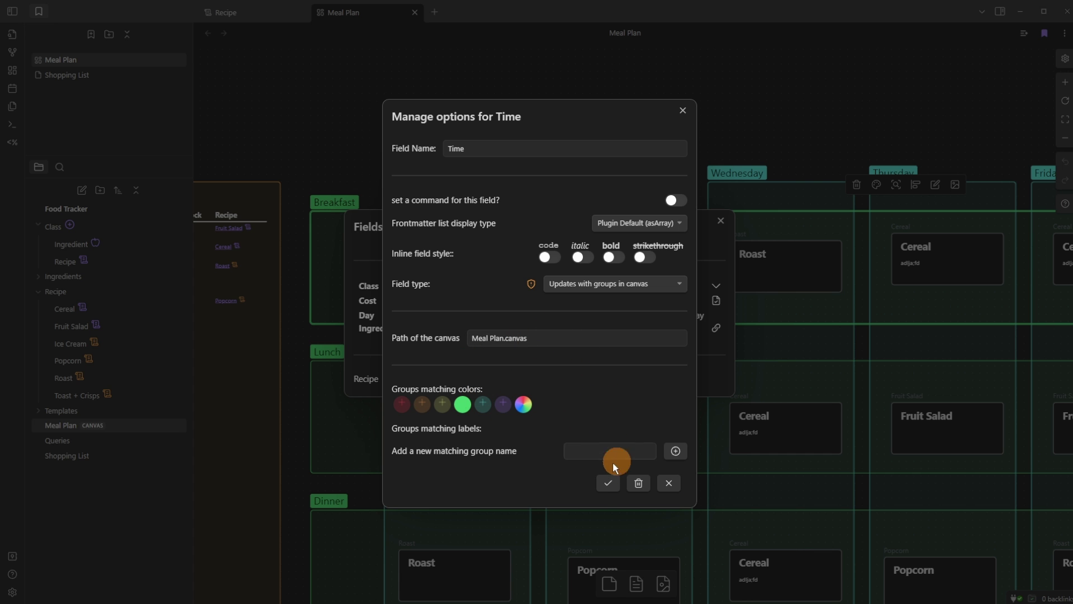
{"action": "left_click", "coordinate": [606, 486]}
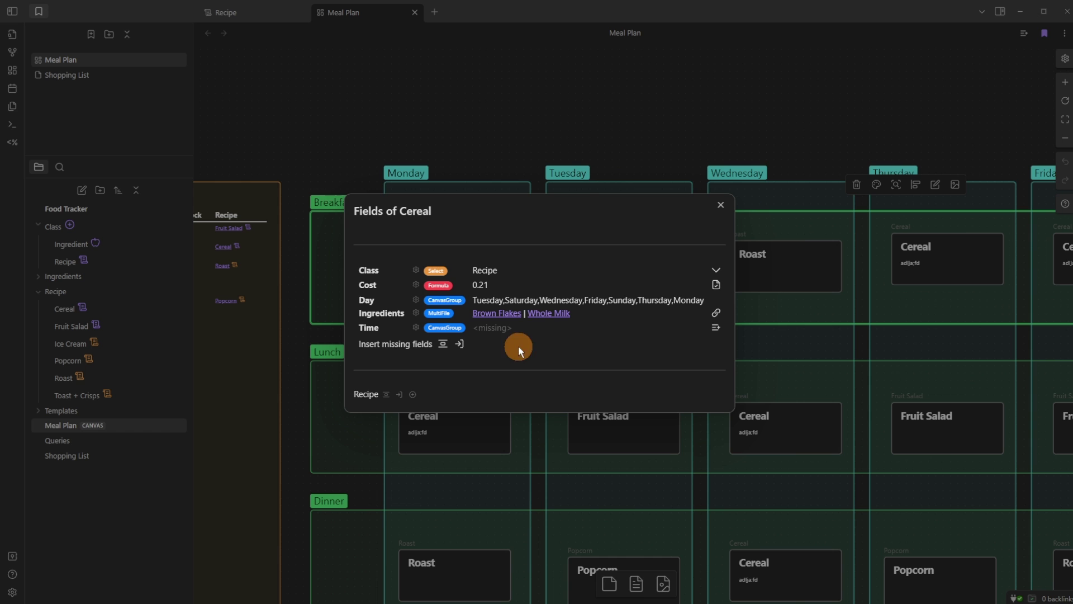
Insert the missing Time field into the Cereal recipe, close its fields dialog, and return to the overall weekly Meal Plan canvas
{"action": "left_click", "coordinate": [443, 344]}
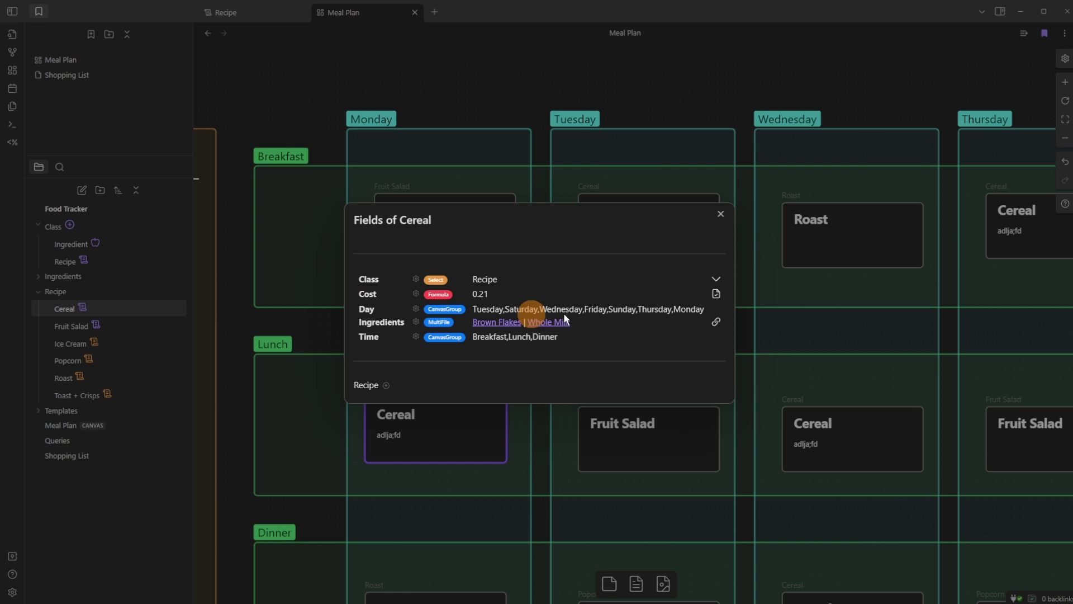
{"action": "left_click", "coordinate": [813, 286]}
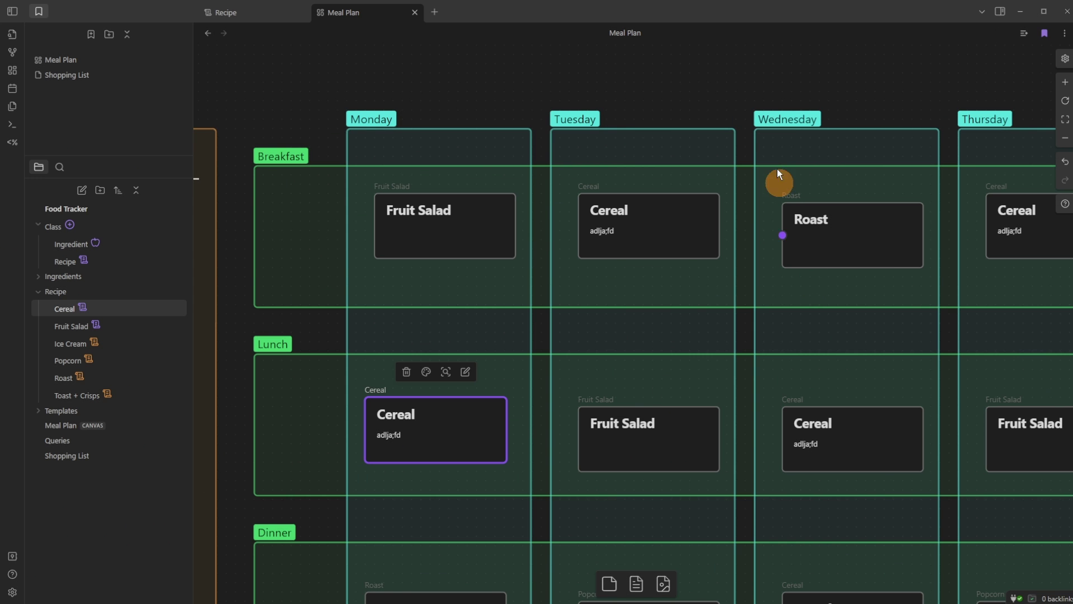
{"action": "left_click", "coordinate": [736, 89]}
{"action": "scroll", "coordinate": [695, 300], "scroll_direction": "down", "scroll_amount": 3}
{"action": "left_click_drag", "start_coordinate": [771, 393], "coordinate": [624, 349]}
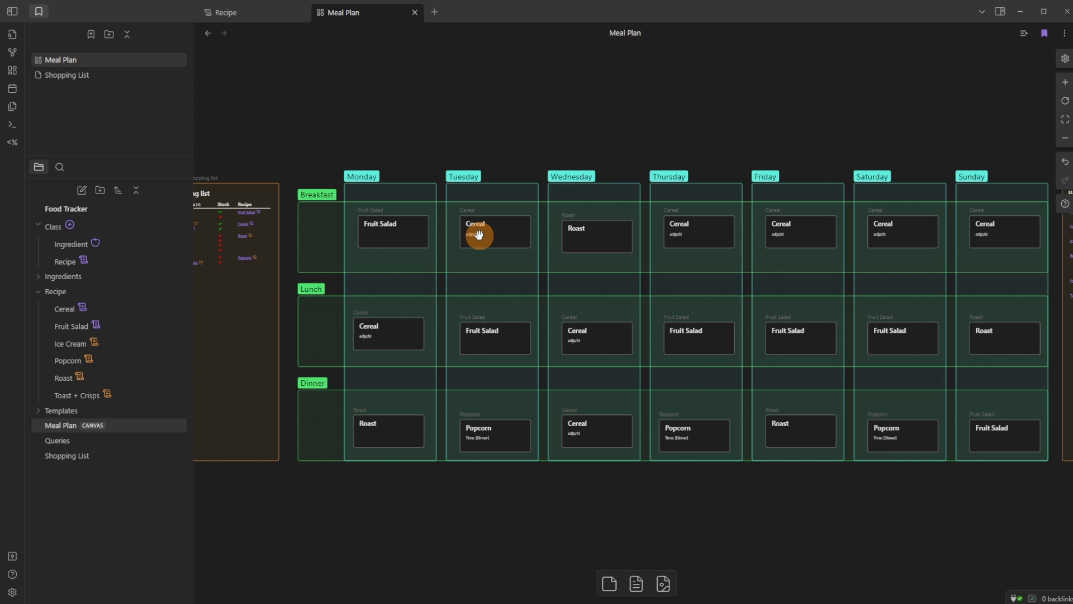